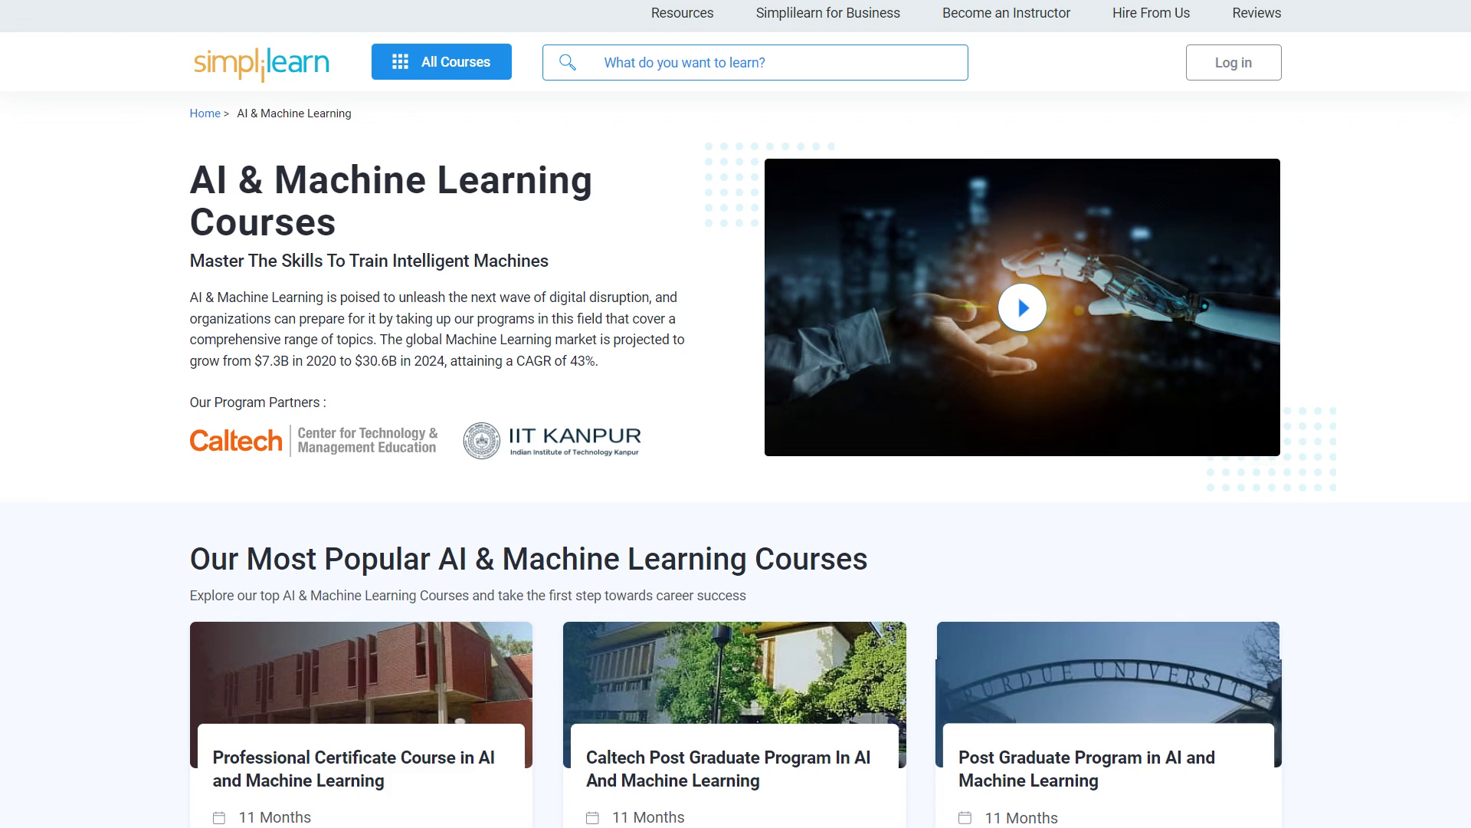
Scroll the Simplilearn AI & Machine Learning page past course cards, fees and form to reviews and industry projects.
{"action": "scroll", "coordinate": [736, 414], "scroll_direction": "down", "scroll_amount": 3}
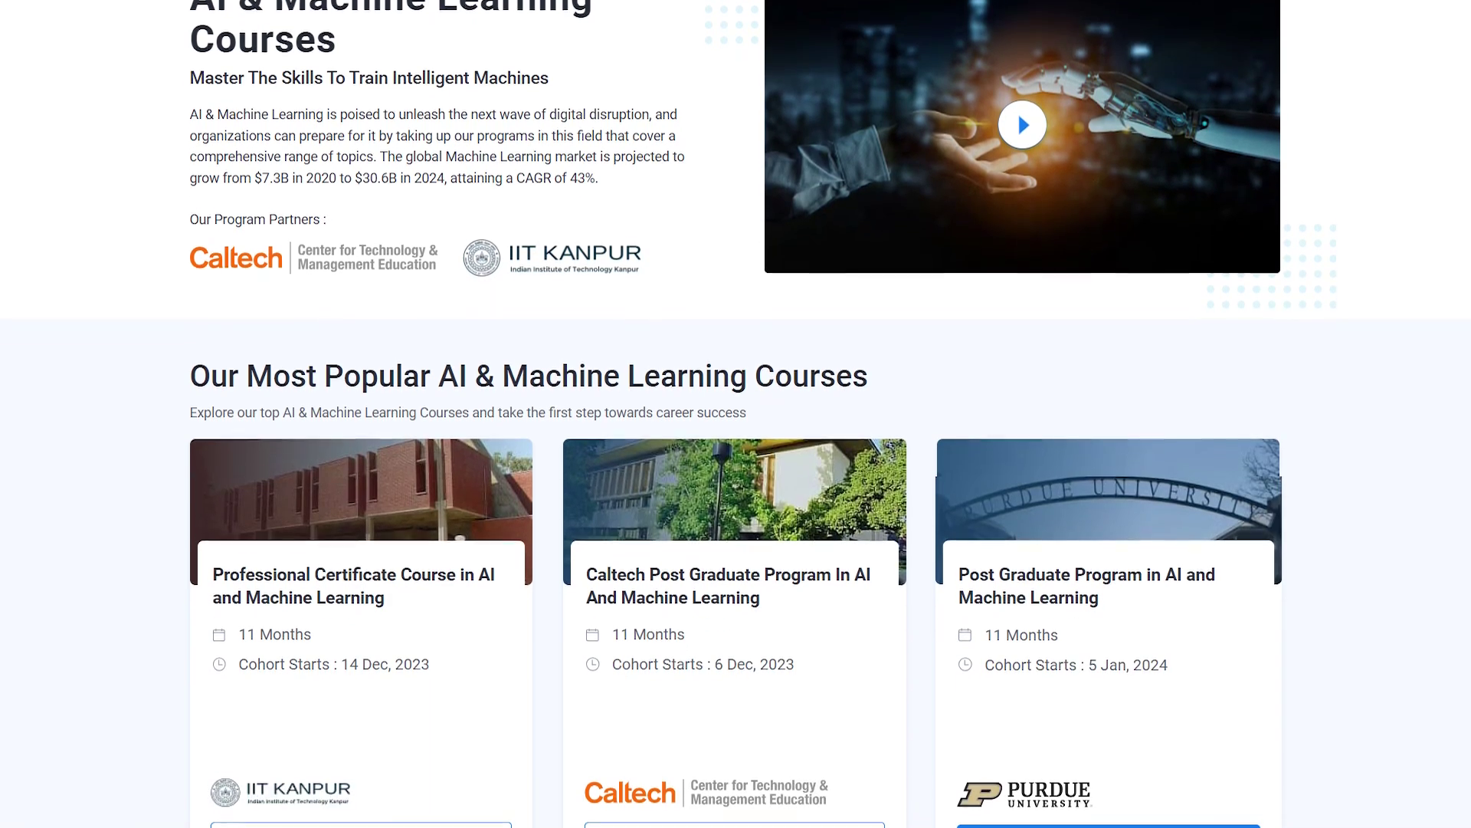
{"action": "scroll", "coordinate": [736, 414], "scroll_direction": "down", "scroll_amount": 3}
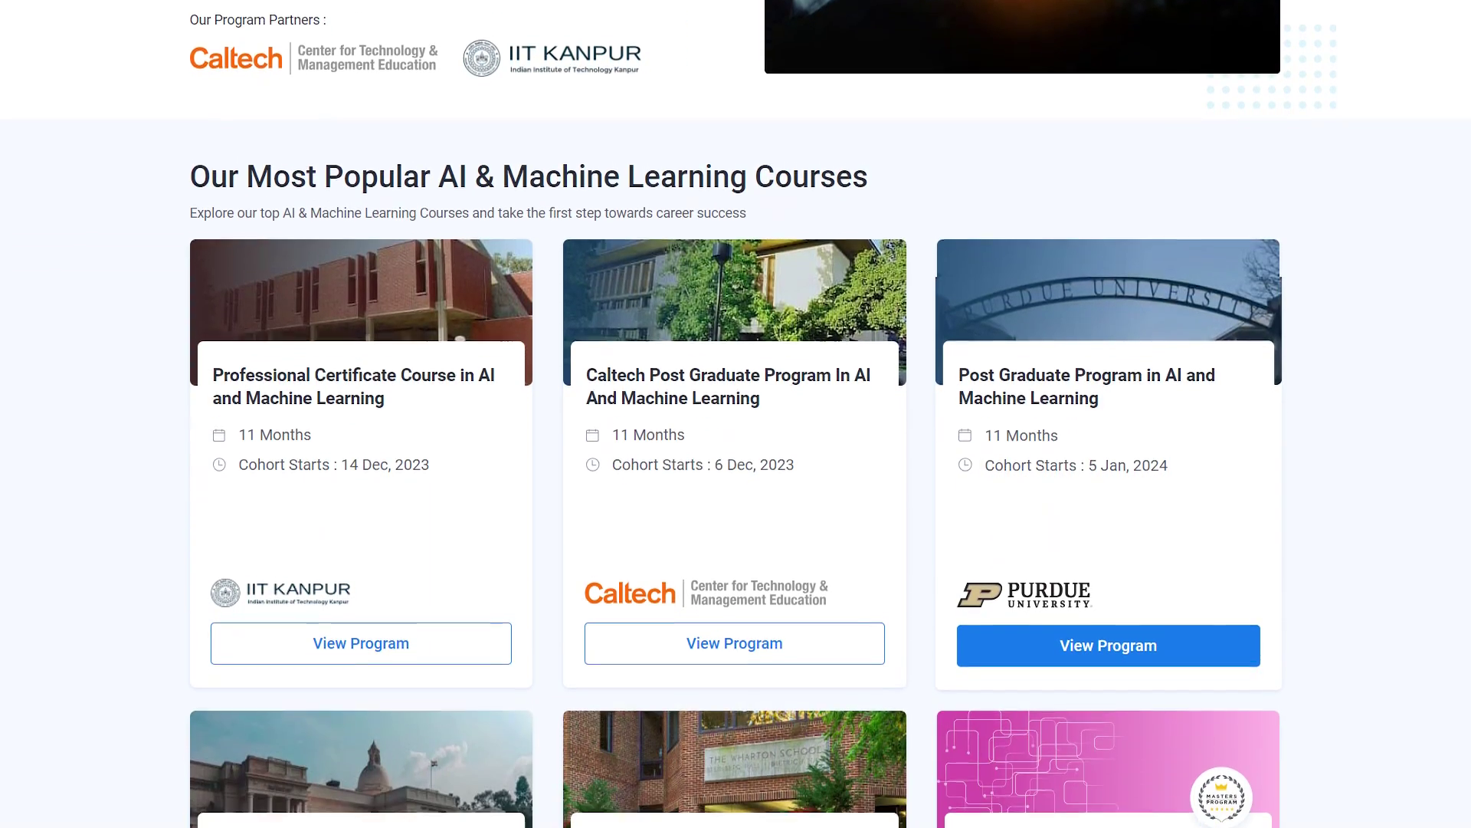
{"action": "scroll", "coordinate": [736, 413], "scroll_direction": "down", "scroll_amount": 3}
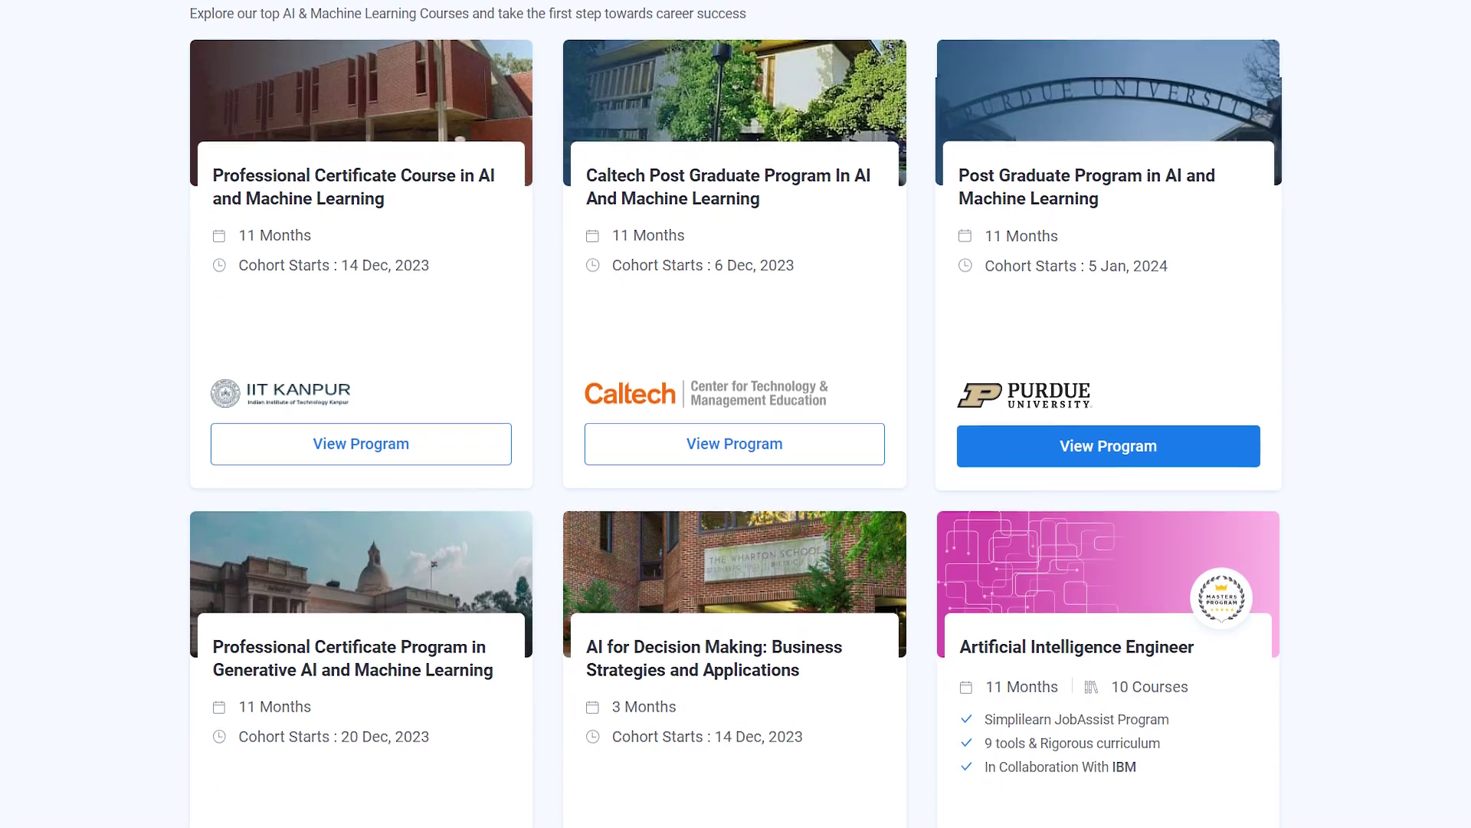
{"action": "scroll", "coordinate": [736, 414], "scroll_direction": "down", "scroll_amount": 3}
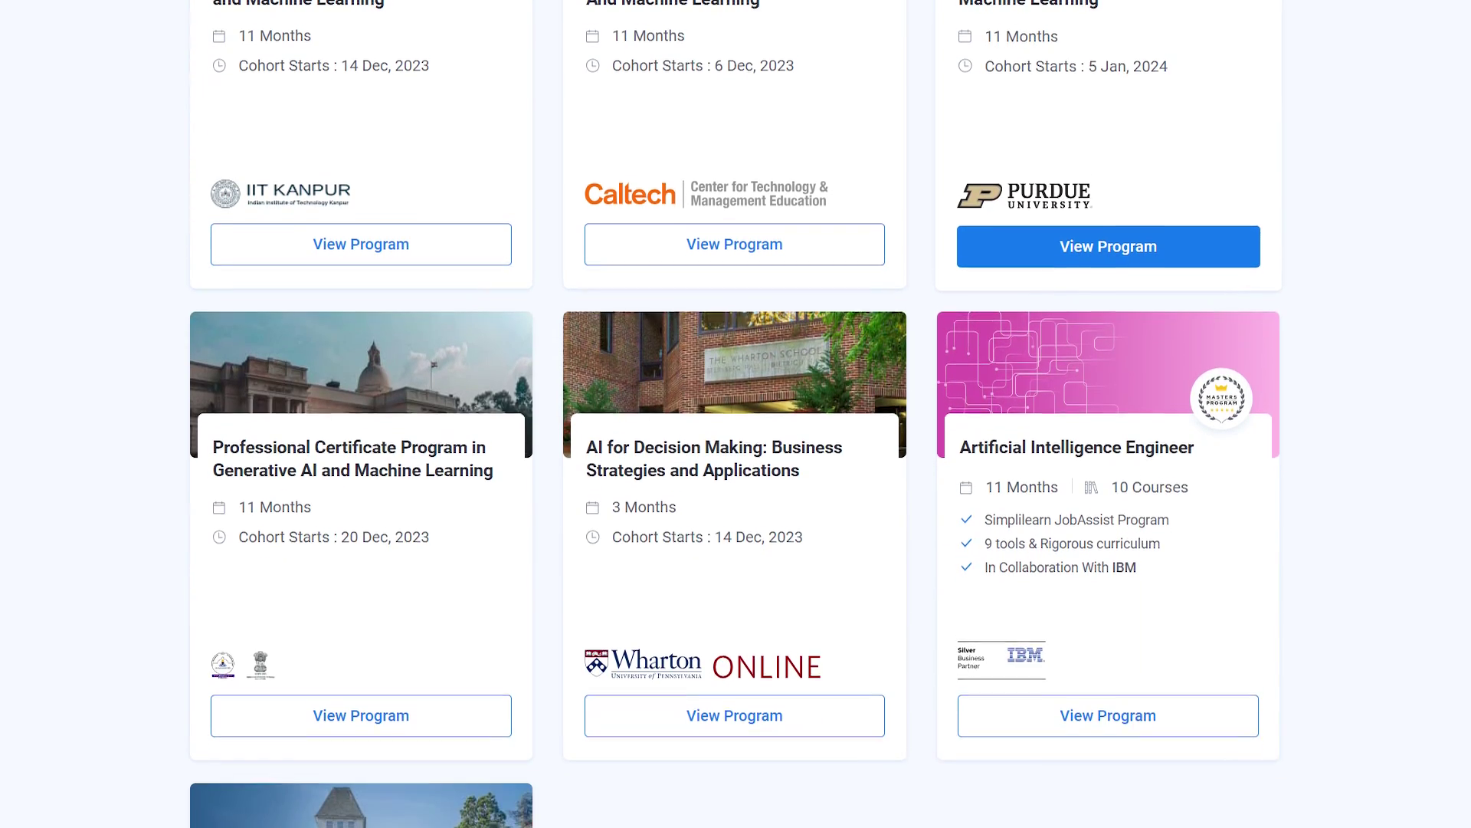
{"action": "scroll", "coordinate": [736, 414], "scroll_direction": "down", "scroll_amount": 3}
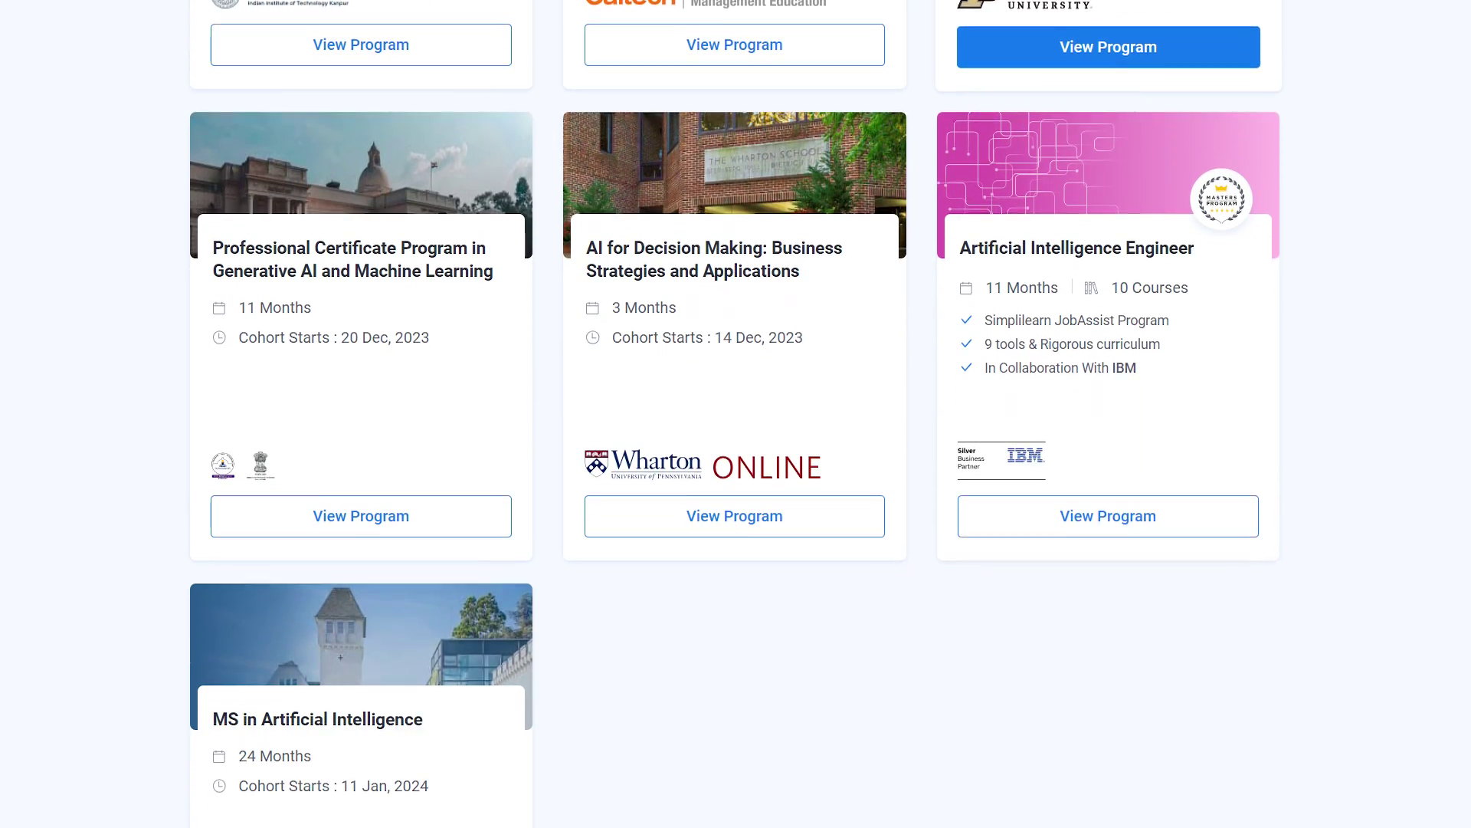
{"action": "scroll", "coordinate": [736, 414], "scroll_direction": "down", "scroll_amount": 3}
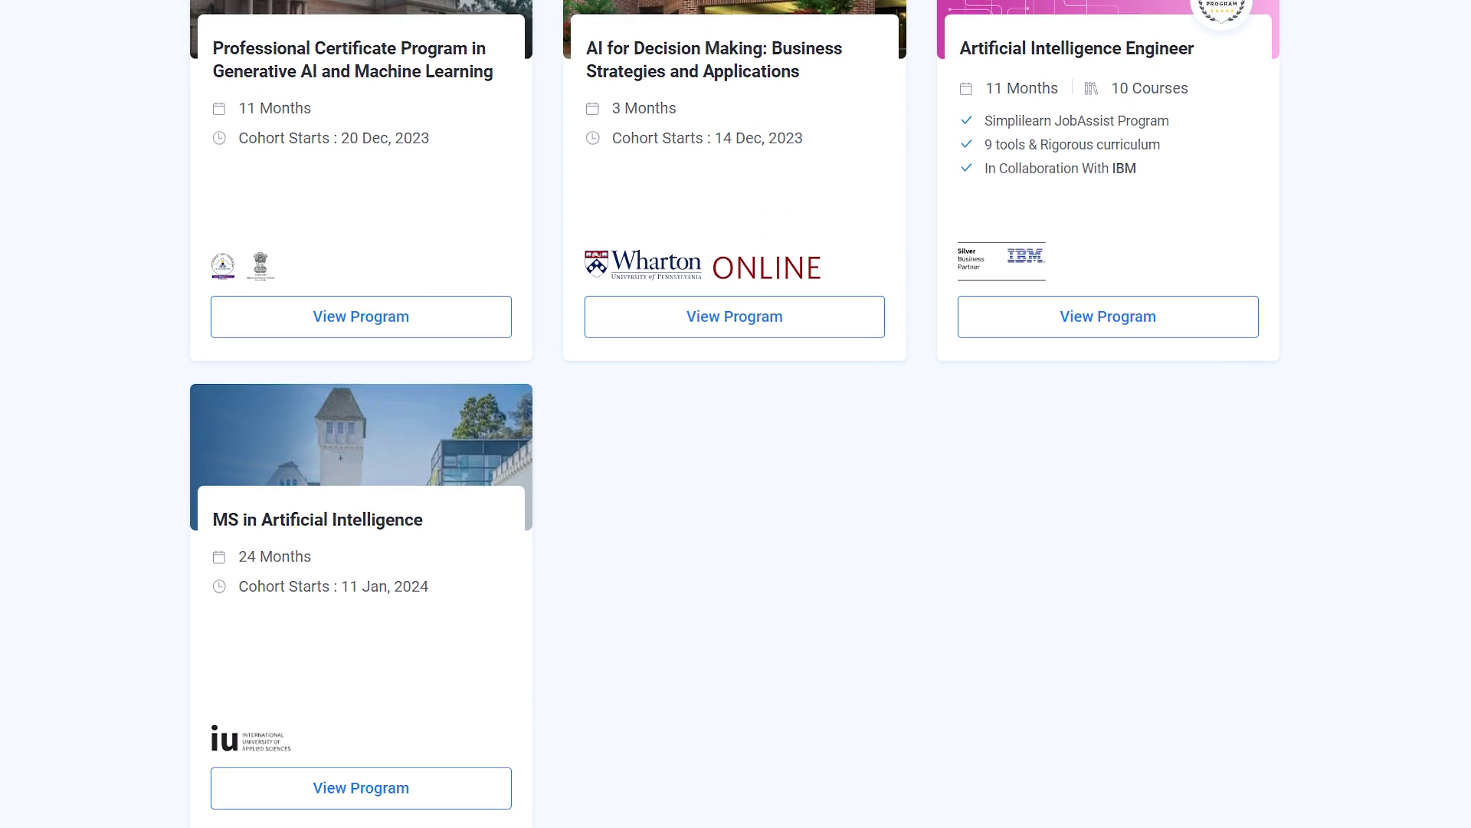
{"action": "scroll", "coordinate": [736, 414], "scroll_direction": "down", "scroll_amount": 3}
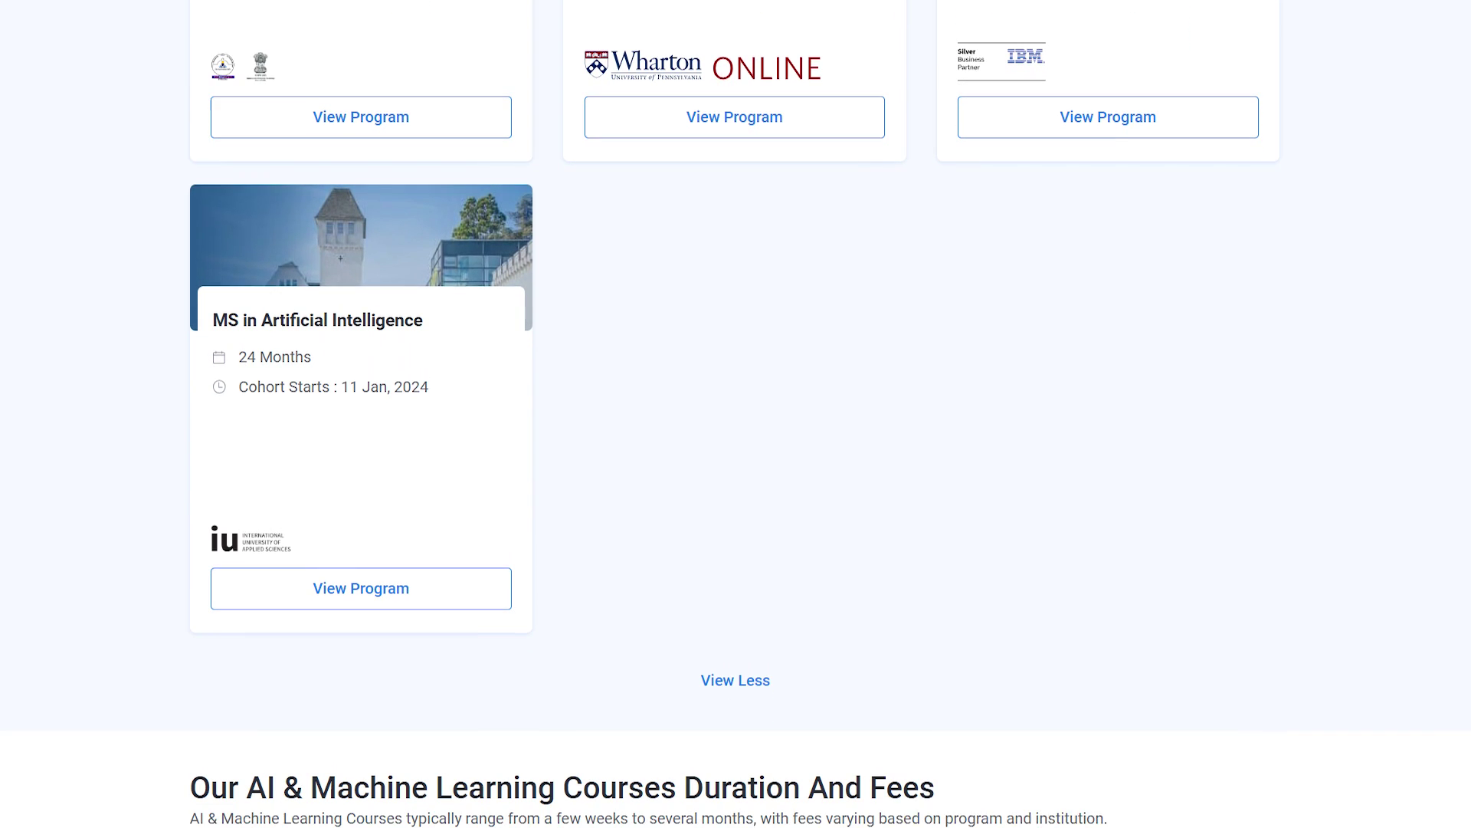
{"action": "scroll", "coordinate": [736, 414], "scroll_direction": "down", "scroll_amount": 3}
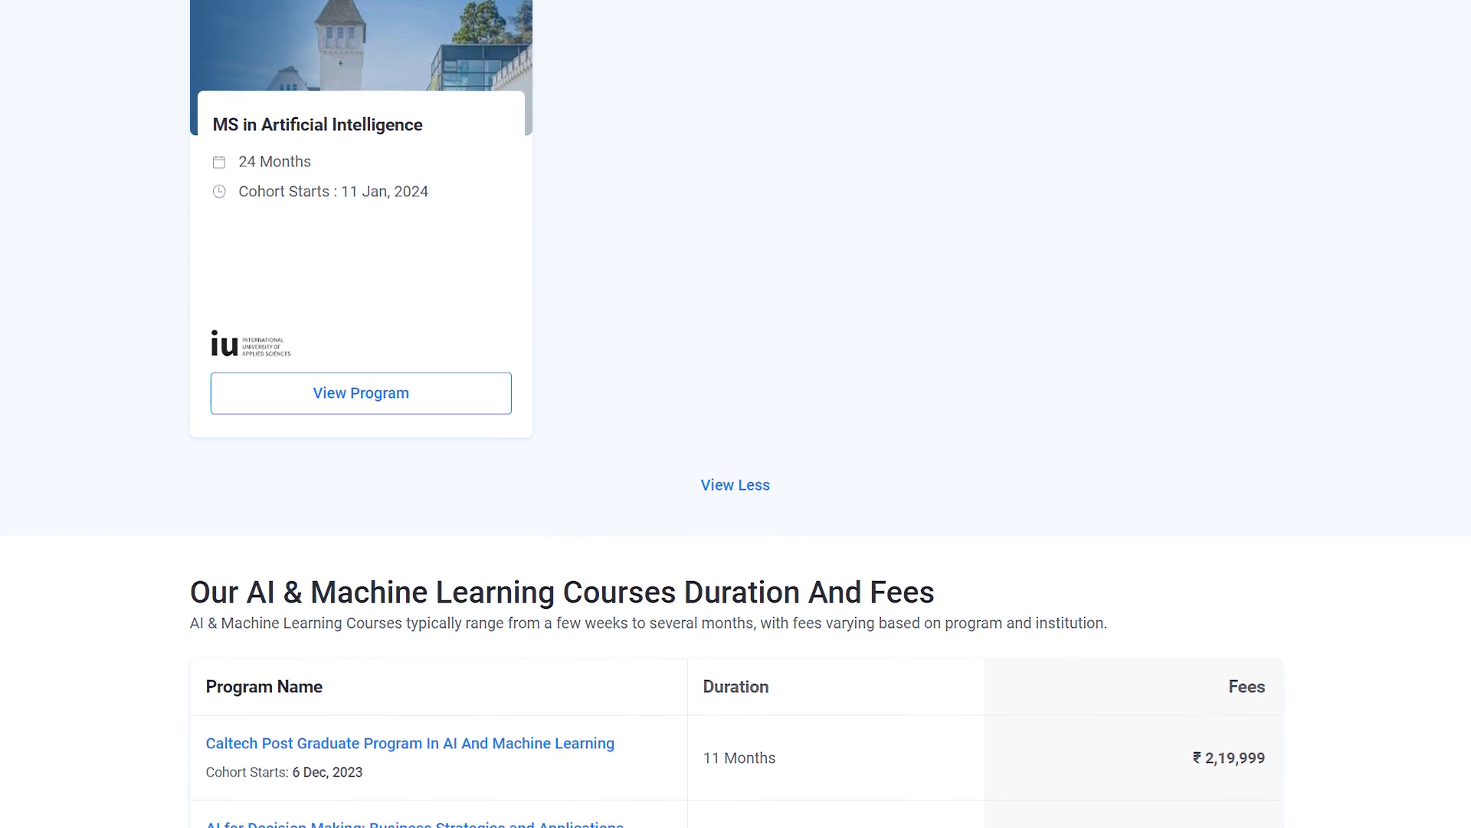
{"action": "scroll", "coordinate": [735, 414], "scroll_direction": "down", "scroll_amount": 3}
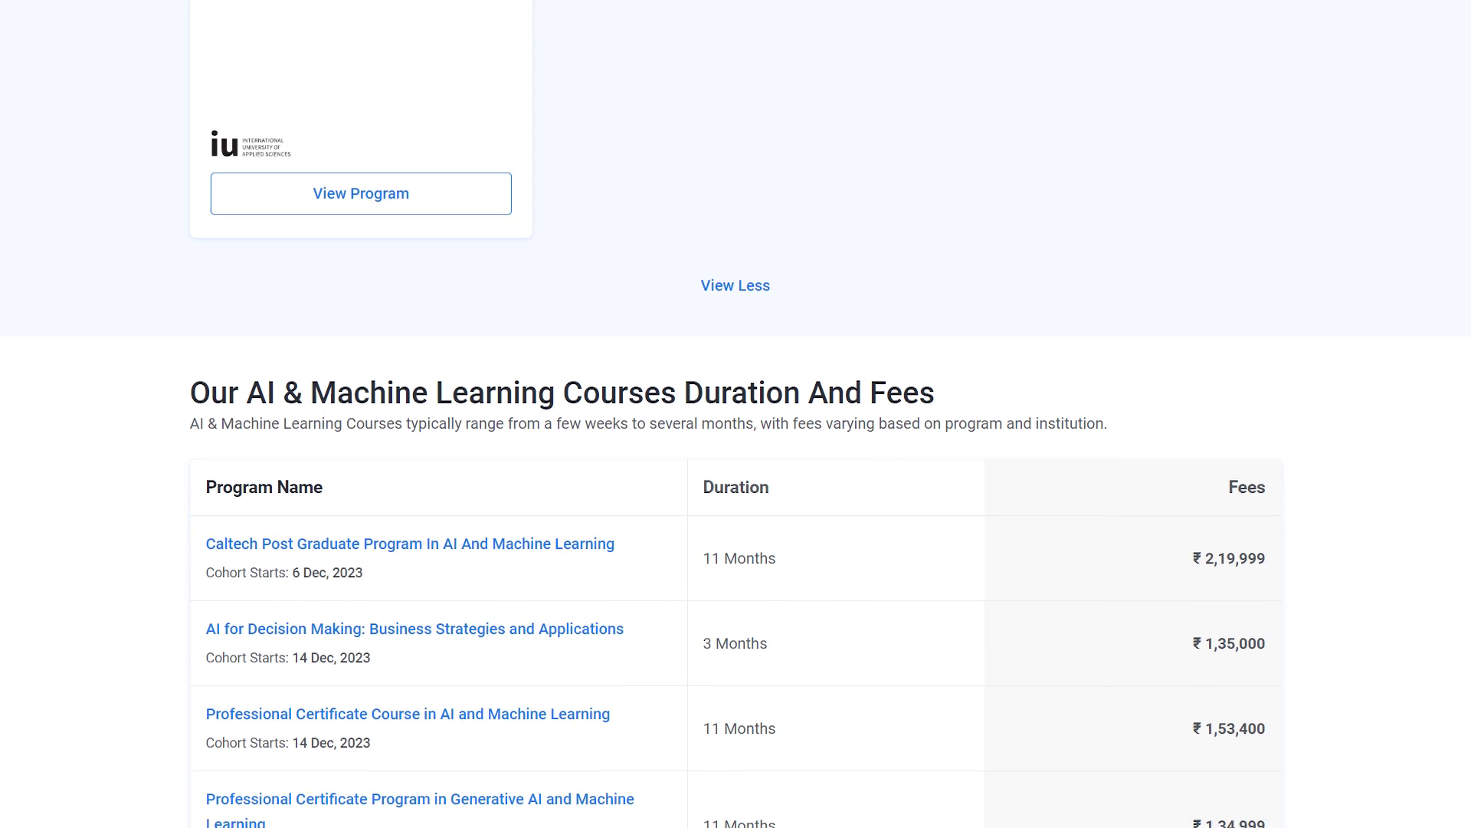
{"action": "scroll", "coordinate": [735, 414], "scroll_direction": "down", "scroll_amount": 3}
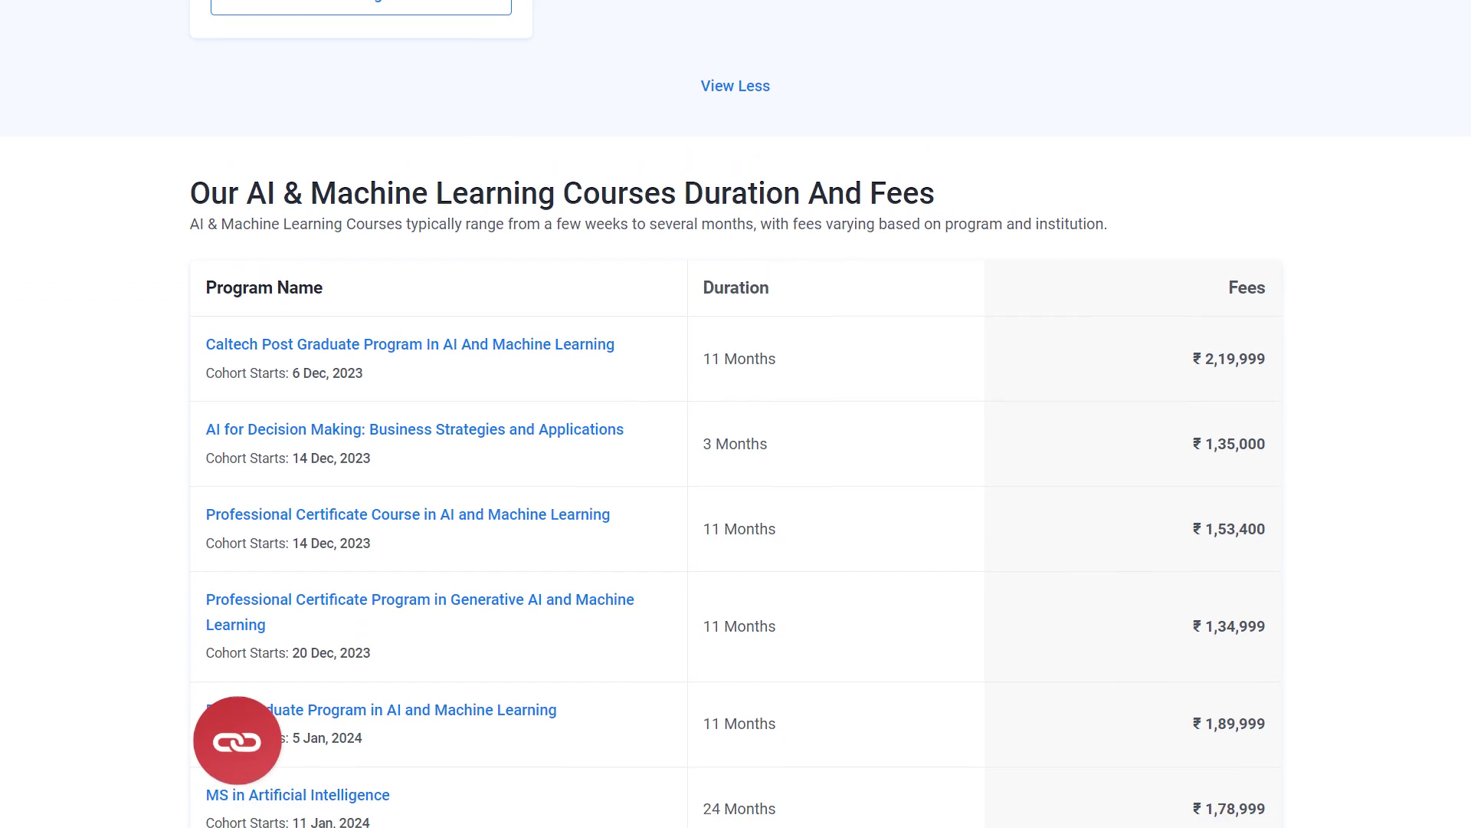
{"action": "scroll", "coordinate": [736, 414], "scroll_direction": "down", "scroll_amount": 3}
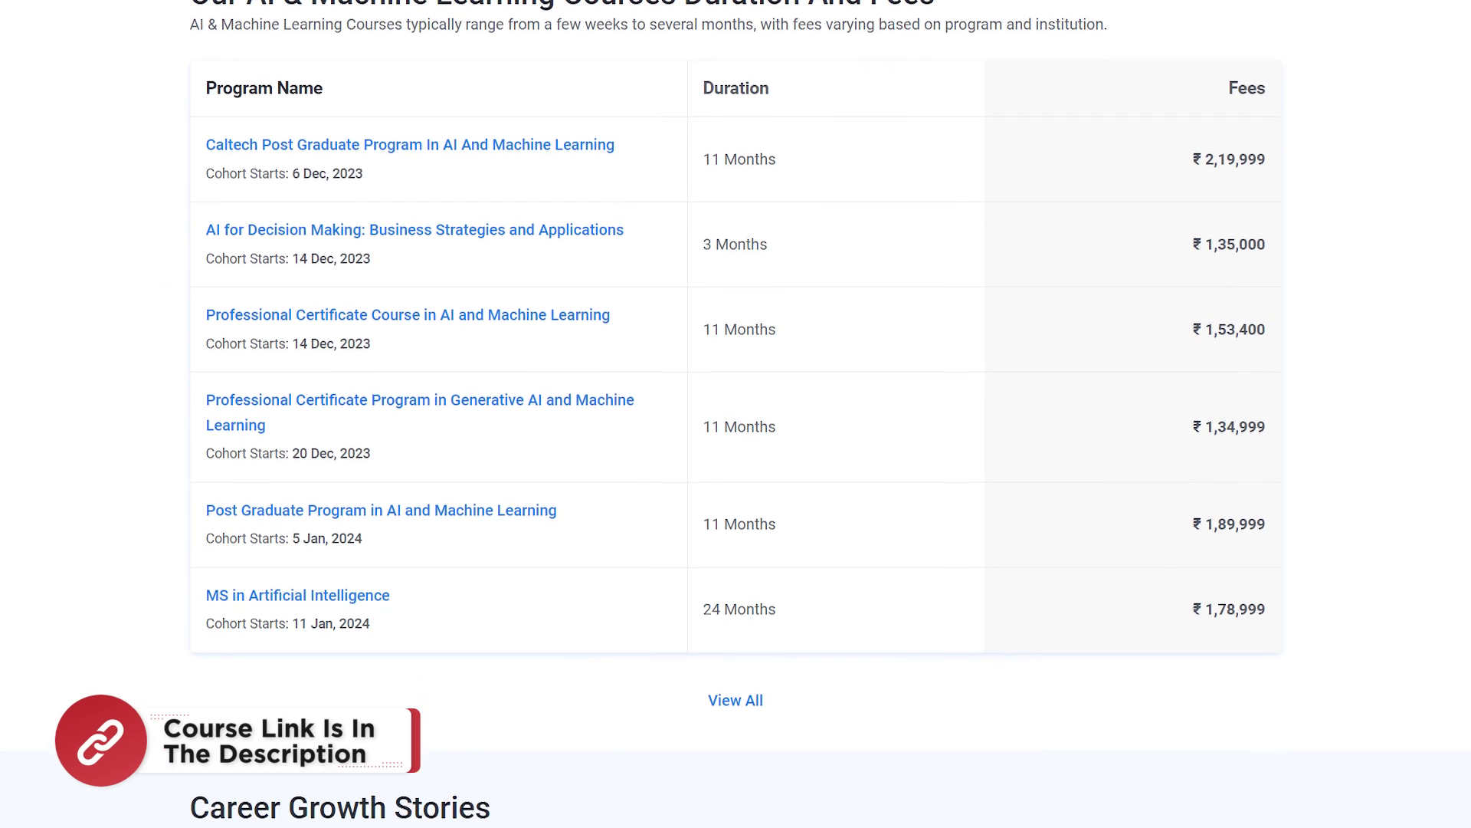
{"action": "scroll", "coordinate": [736, 414], "scroll_direction": "down", "scroll_amount": 3}
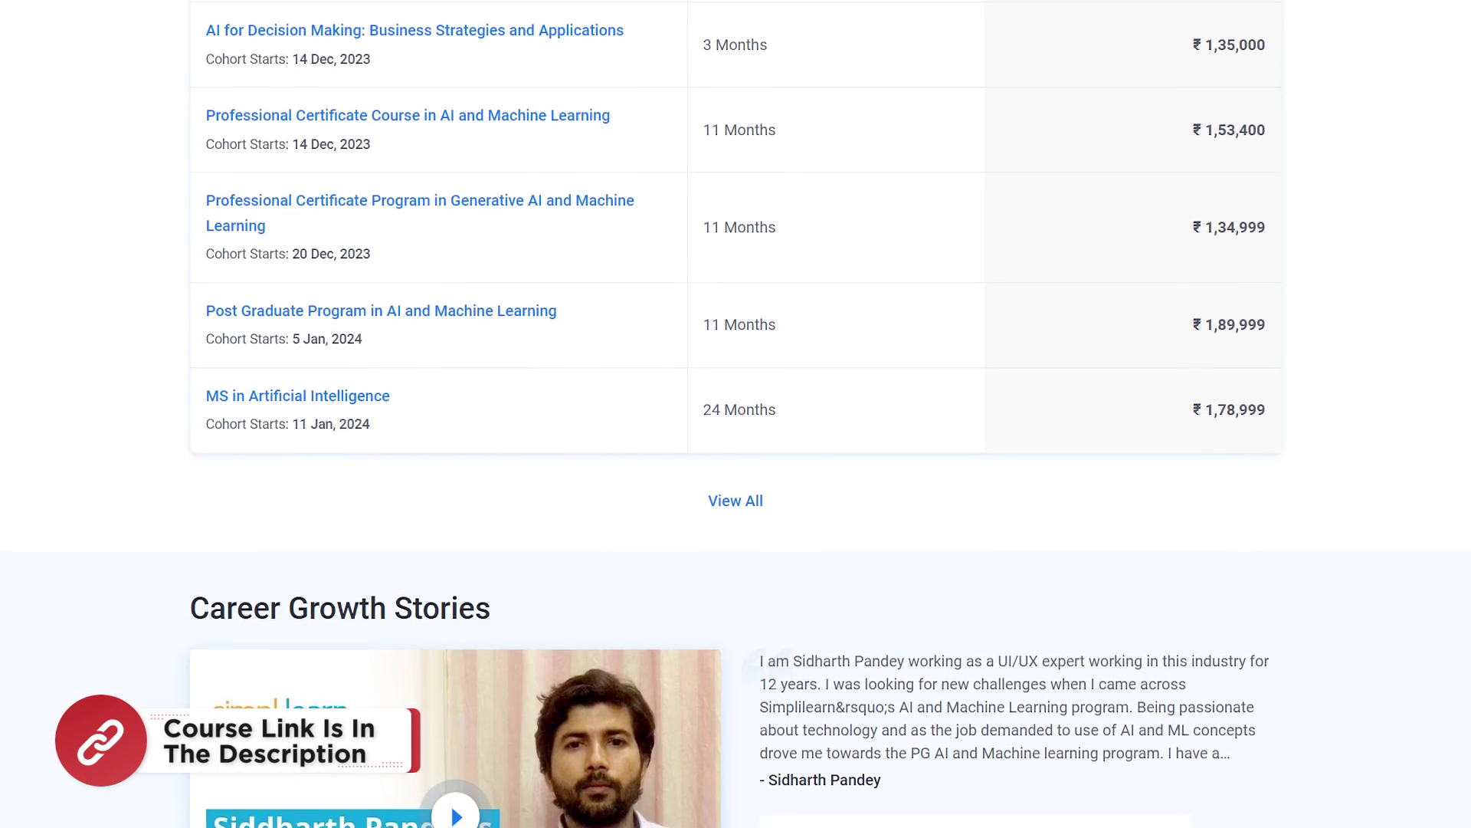
{"action": "scroll", "coordinate": [735, 414], "scroll_direction": "down", "scroll_amount": 3}
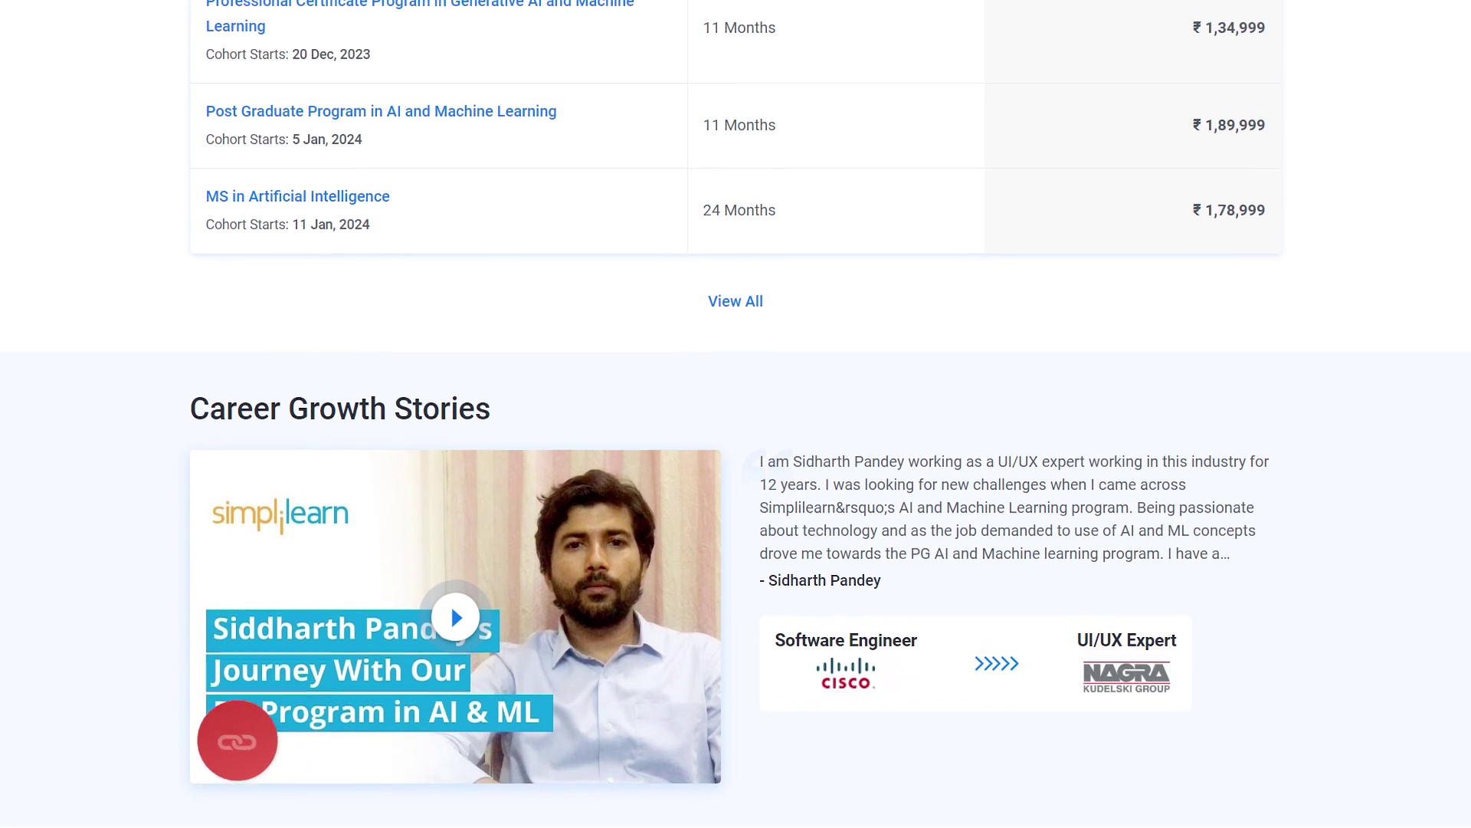
{"action": "scroll", "coordinate": [735, 413], "scroll_direction": "down", "scroll_amount": 3}
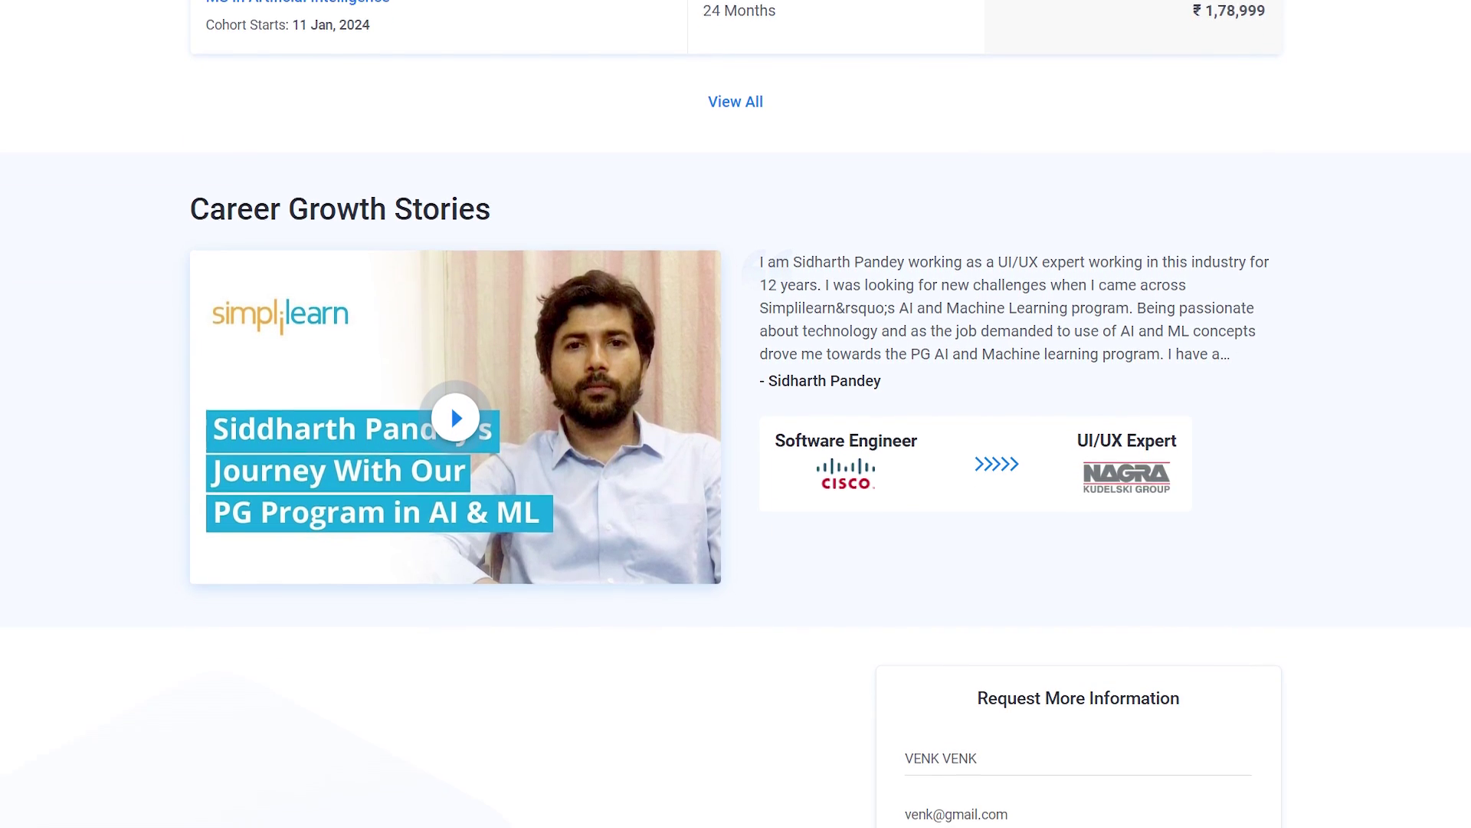
{"action": "scroll", "coordinate": [736, 414], "scroll_direction": "down", "scroll_amount": 3}
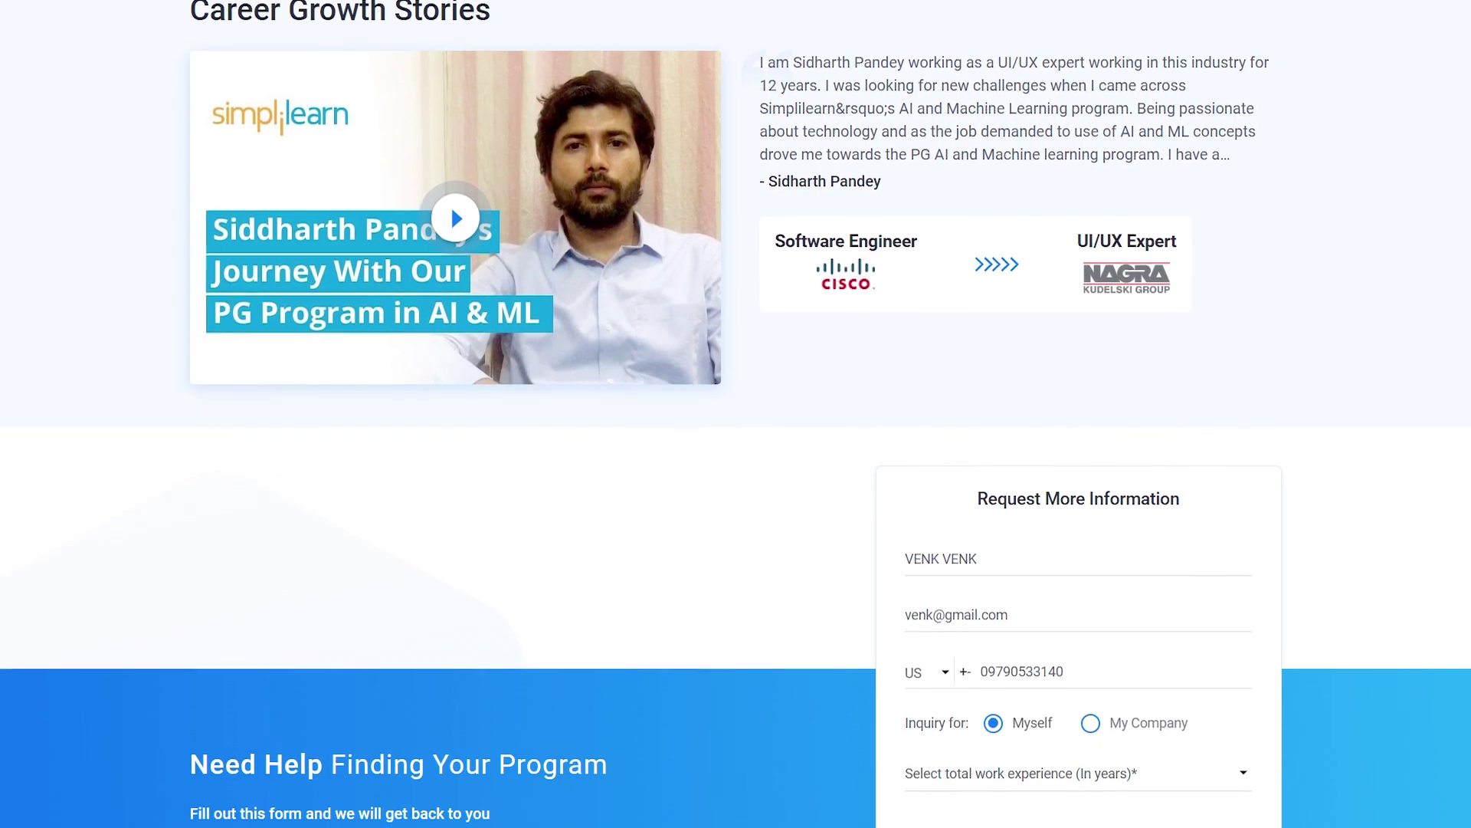
{"action": "scroll", "coordinate": [736, 413], "scroll_direction": "down", "scroll_amount": 3}
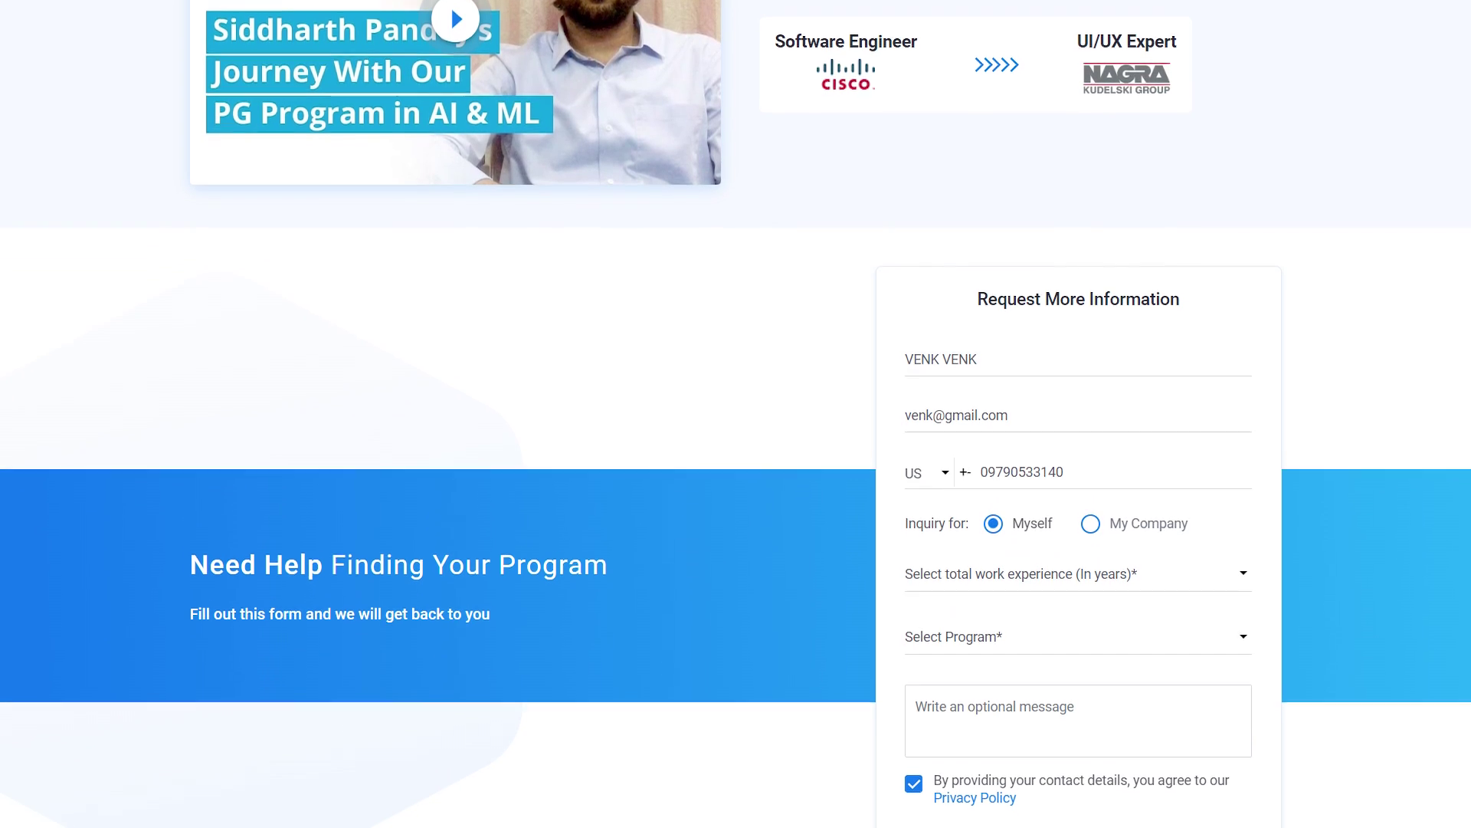
{"action": "scroll", "coordinate": [735, 414], "scroll_direction": "down", "scroll_amount": 3}
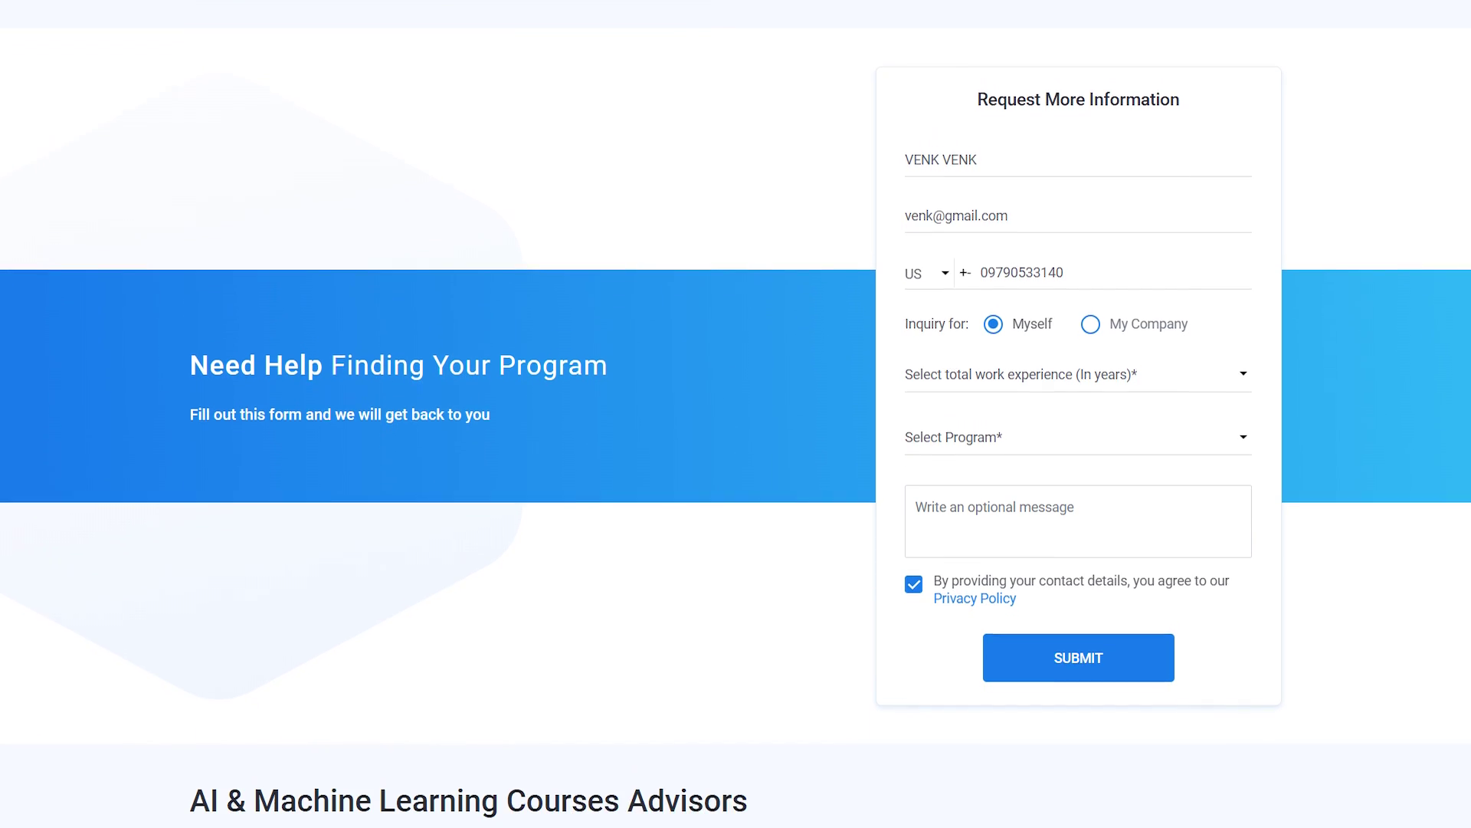
{"action": "scroll", "coordinate": [736, 413], "scroll_direction": "down", "scroll_amount": 3}
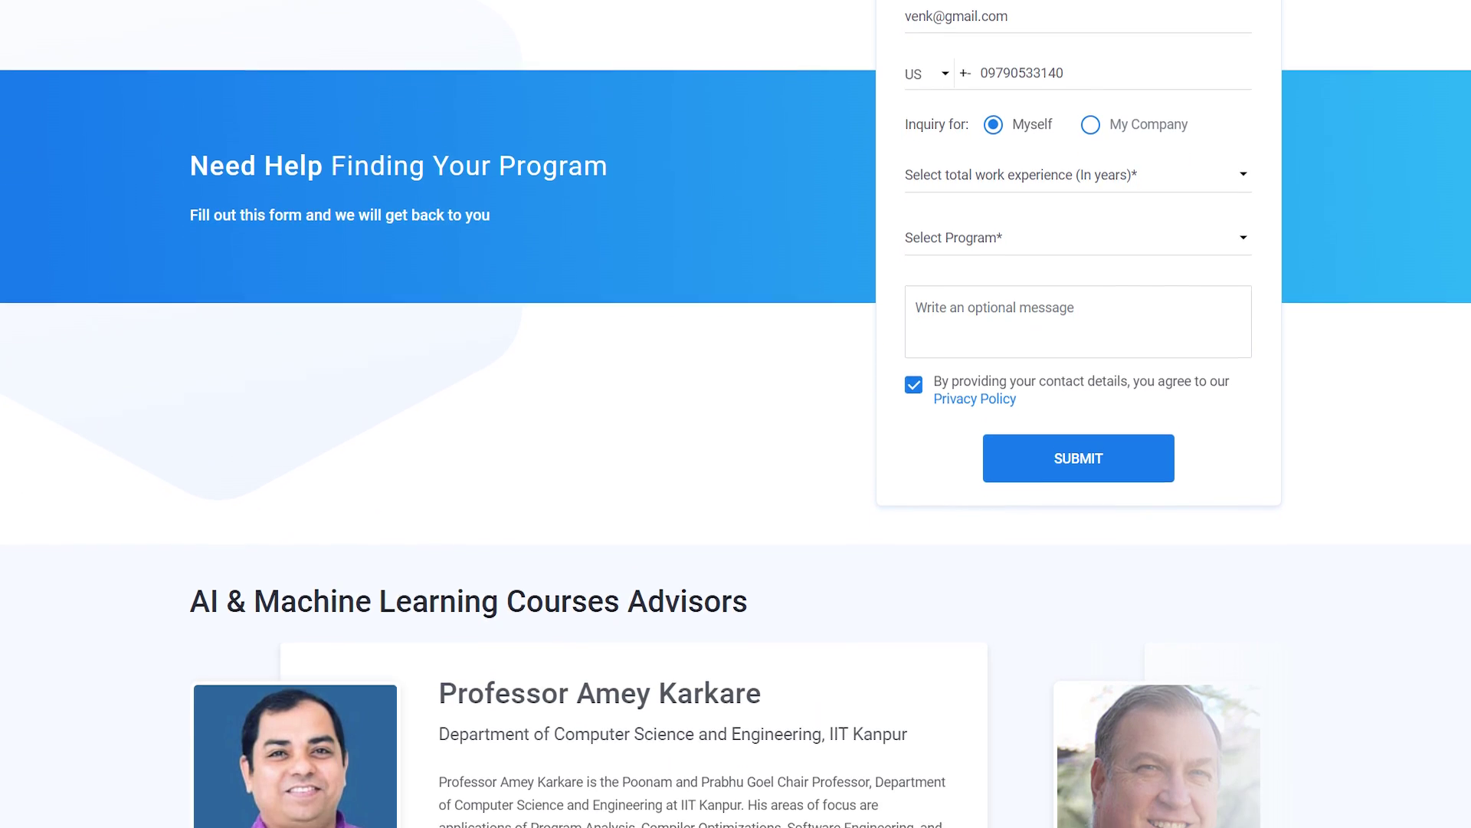
{"action": "scroll", "coordinate": [736, 414], "scroll_direction": "down", "scroll_amount": 3}
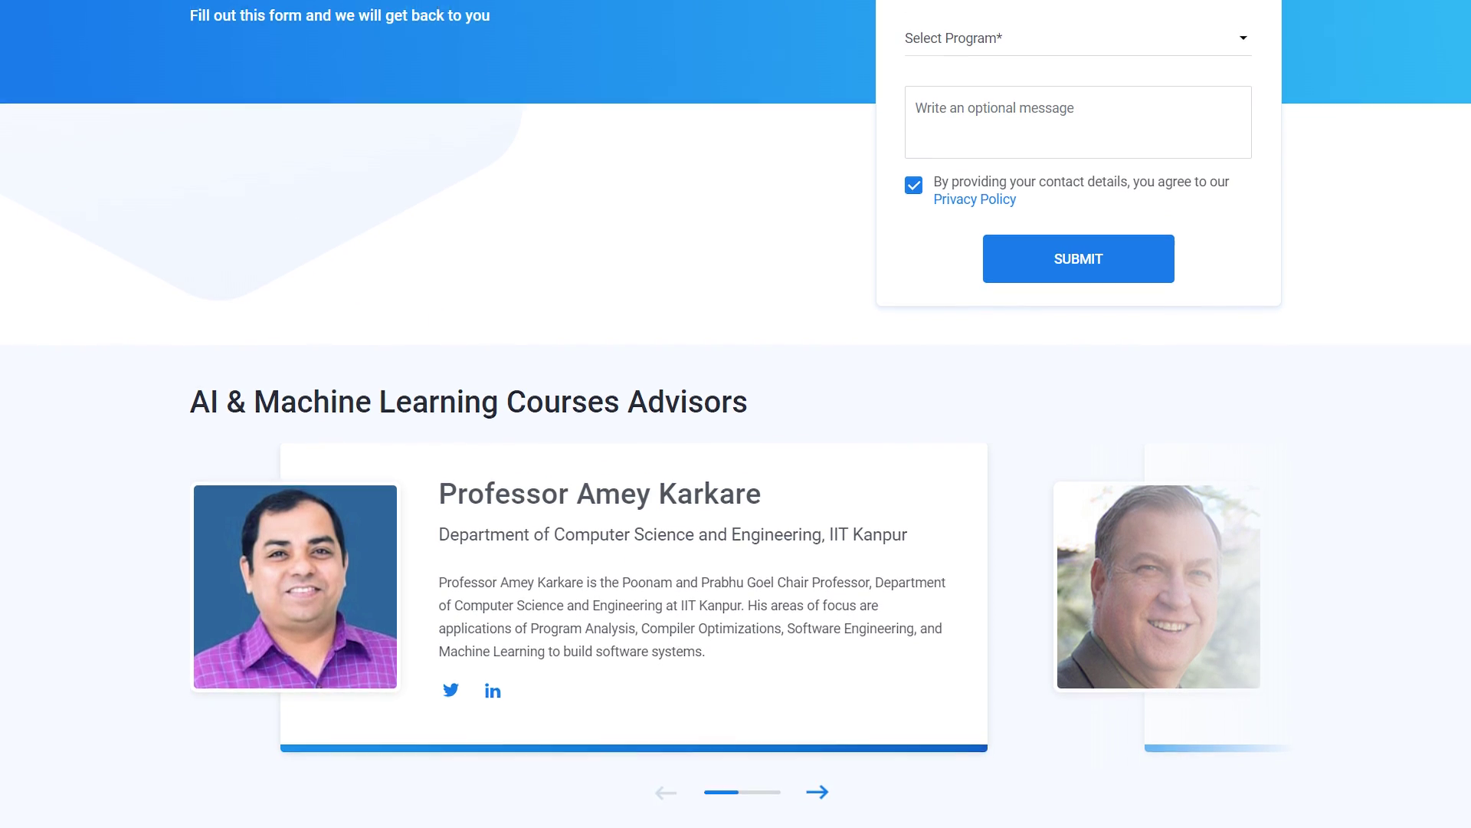
{"action": "scroll", "coordinate": [735, 413], "scroll_direction": "down", "scroll_amount": 3}
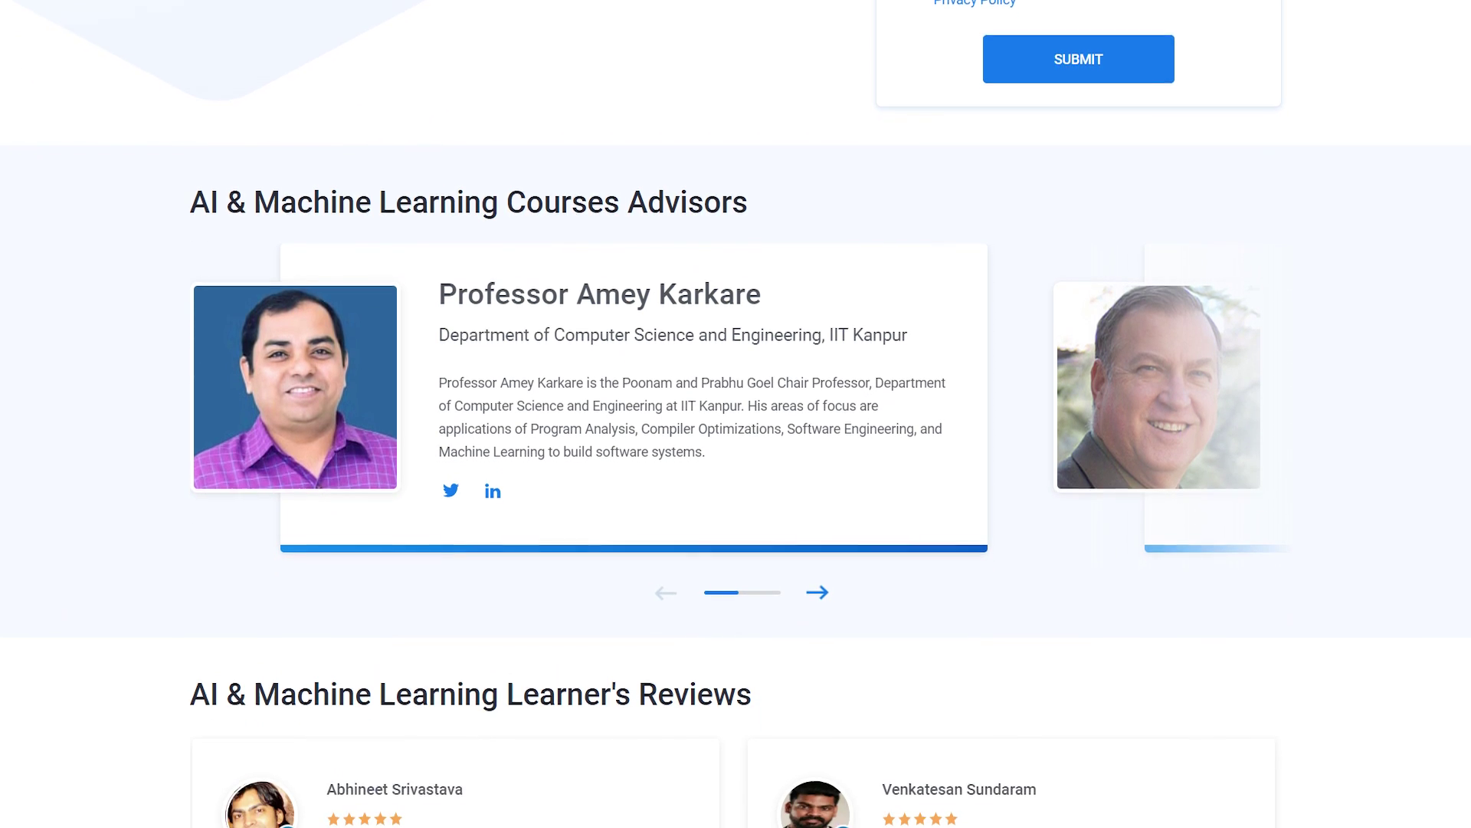
{"action": "scroll", "coordinate": [735, 414], "scroll_direction": "down", "scroll_amount": 3}
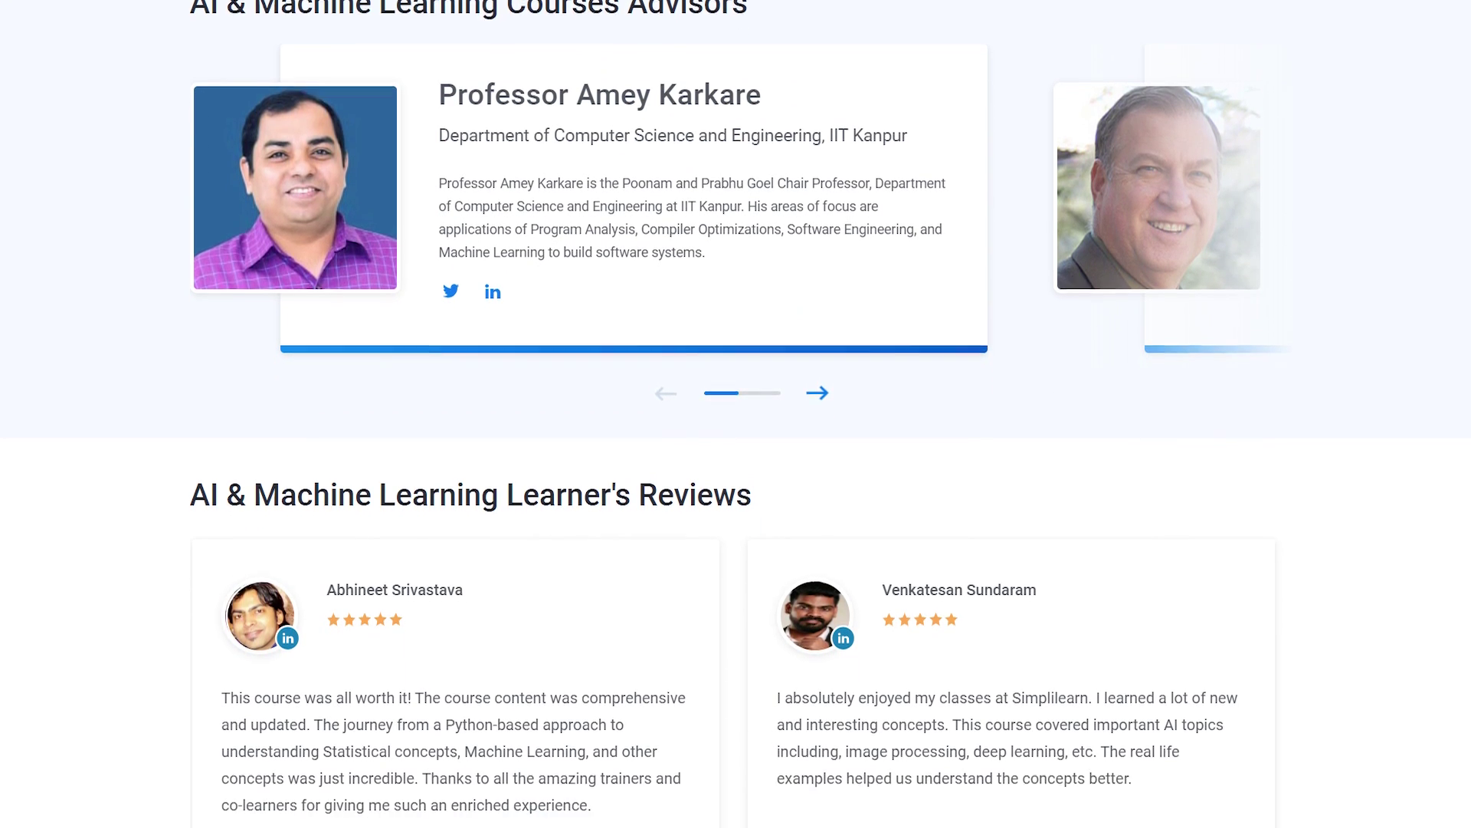
{"action": "scroll", "coordinate": [735, 413], "scroll_direction": "down", "scroll_amount": 3}
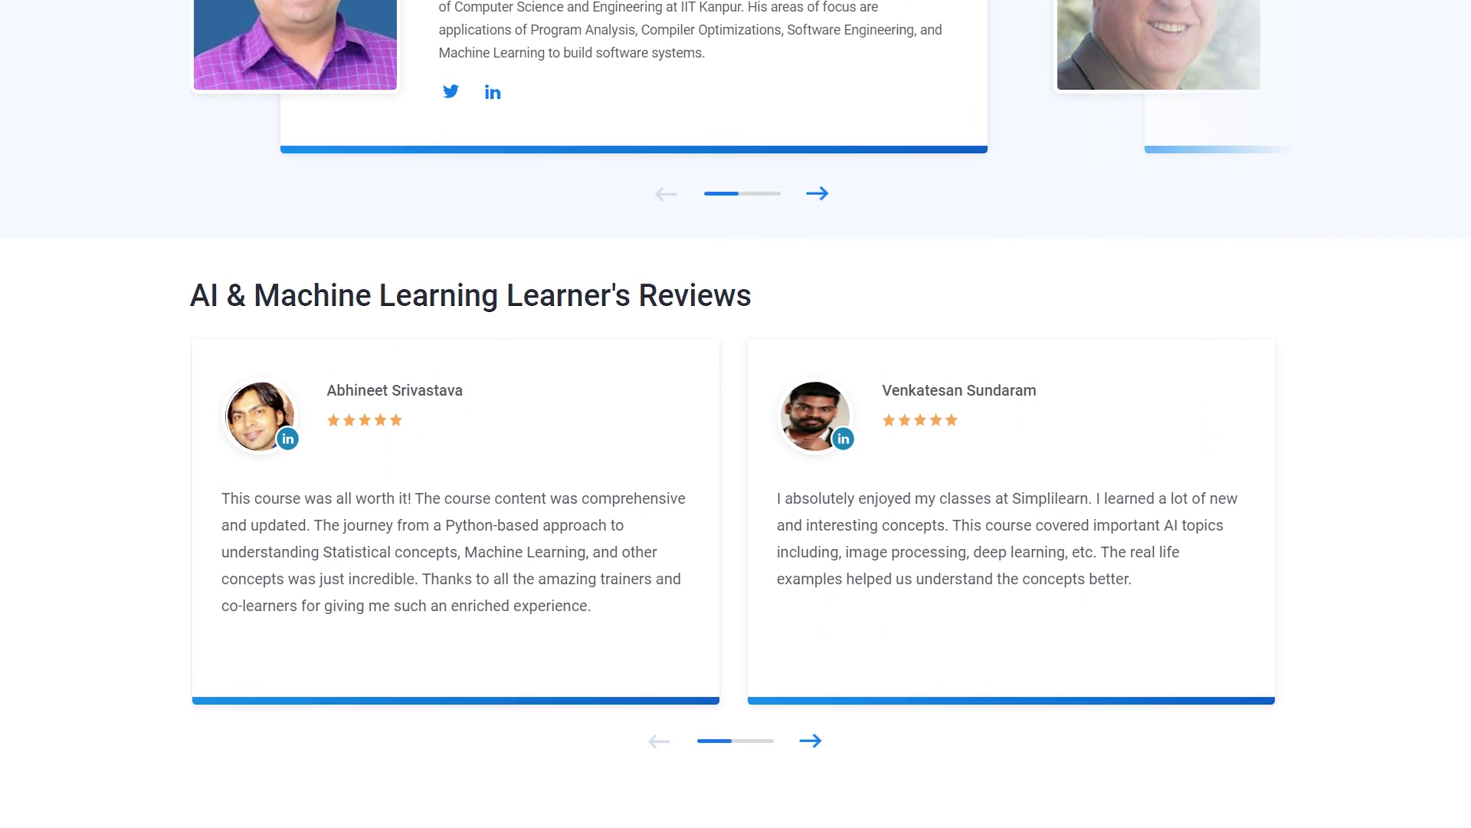
{"action": "scroll", "coordinate": [736, 414], "scroll_direction": "down", "scroll_amount": 3}
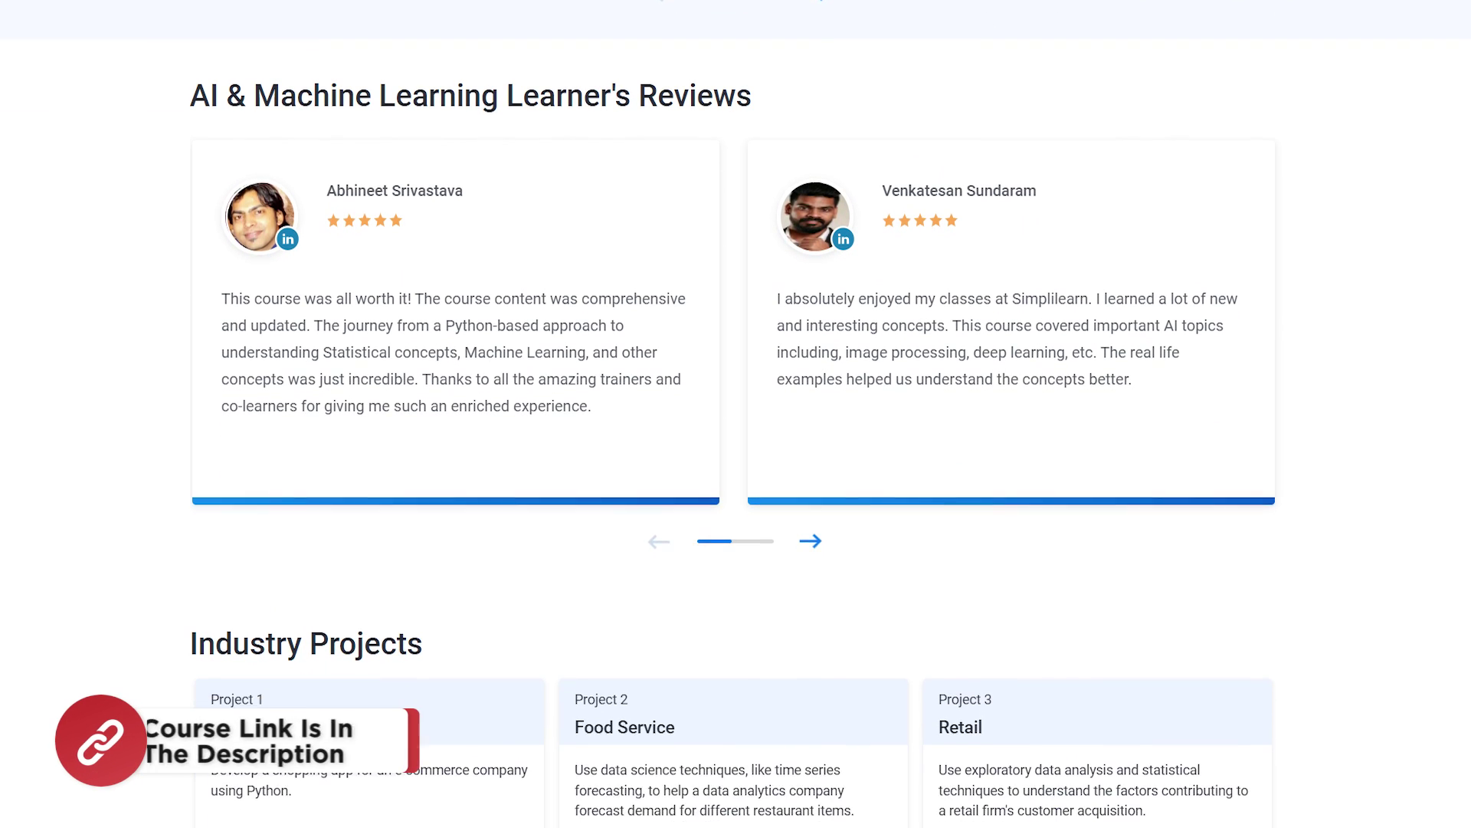
{"action": "scroll", "coordinate": [736, 414], "scroll_direction": "down", "scroll_amount": 1}
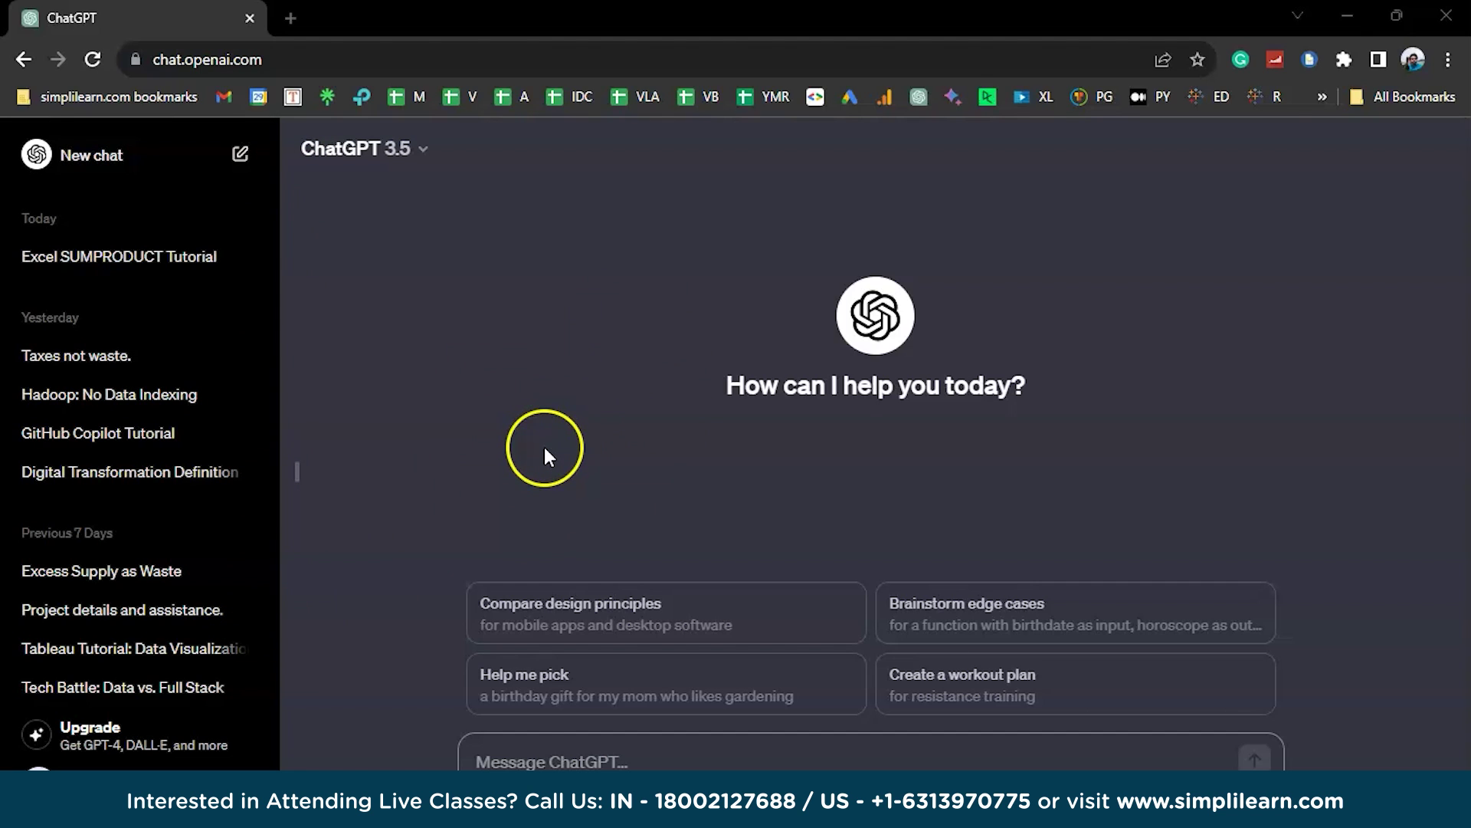
Put the cursor in the Message ChatGPT box, ready for a prompt.
{"action": "left_click", "coordinate": [584, 745]}
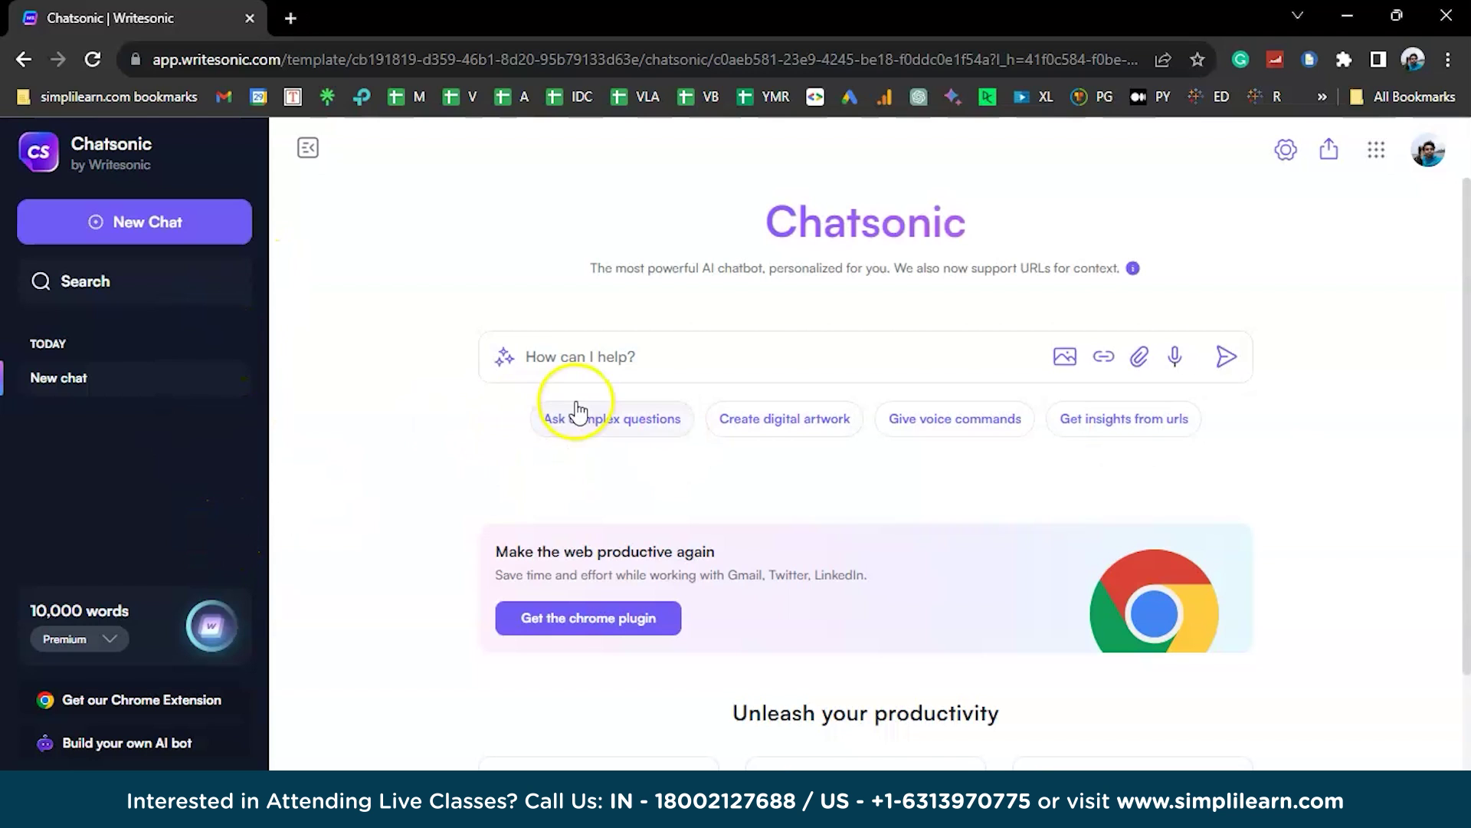
Create a new Chrome tab, detach it into its own window, and focus the empty address bar.
{"action": "left_click", "coordinate": [690, 337]}
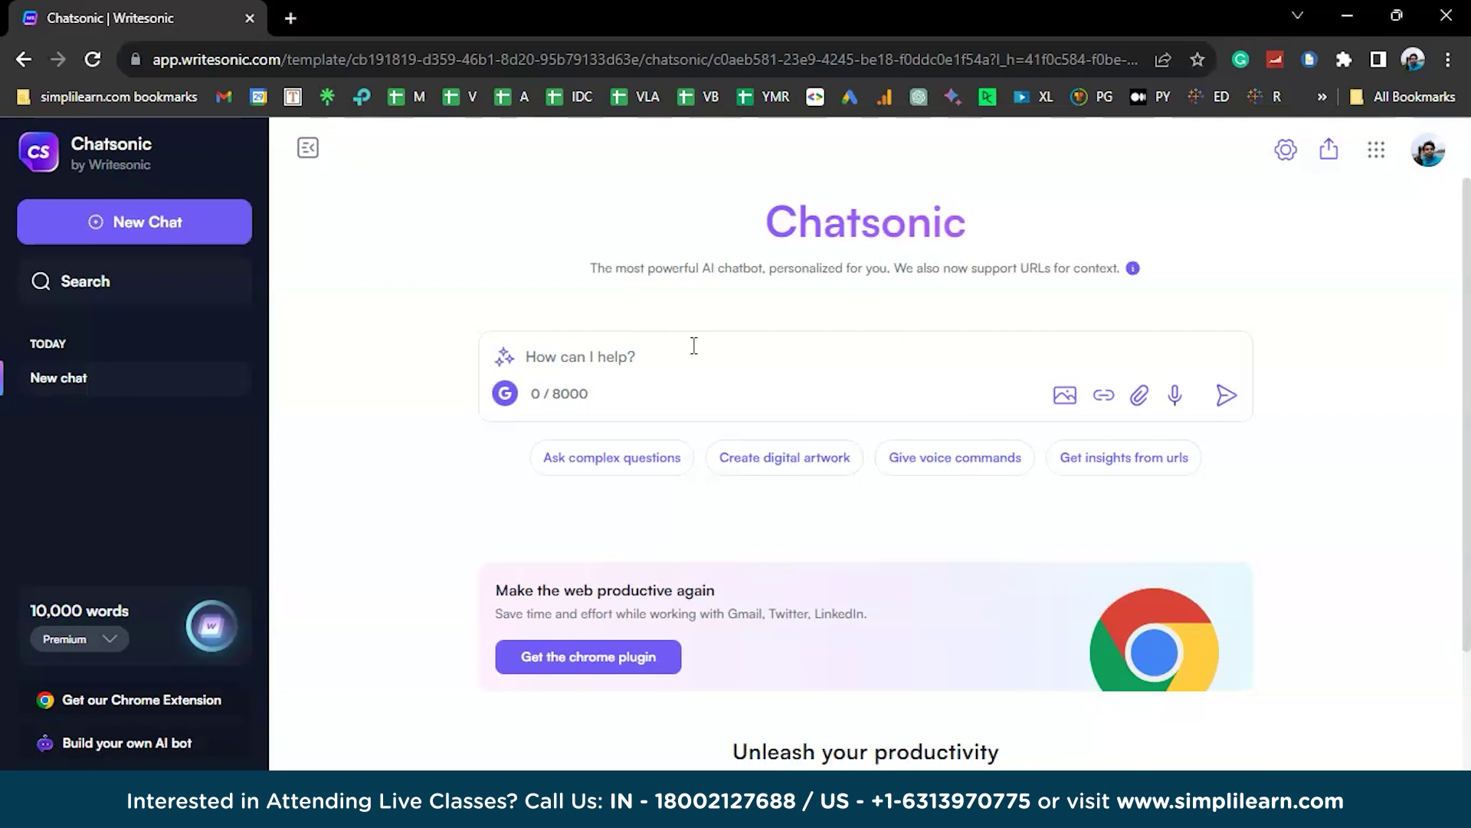
{"action": "left_click", "coordinate": [290, 18]}
{"action": "left_click_drag", "start_coordinate": [385, 5], "coordinate": [463, 88]}
{"action": "left_click", "coordinate": [476, 52]}
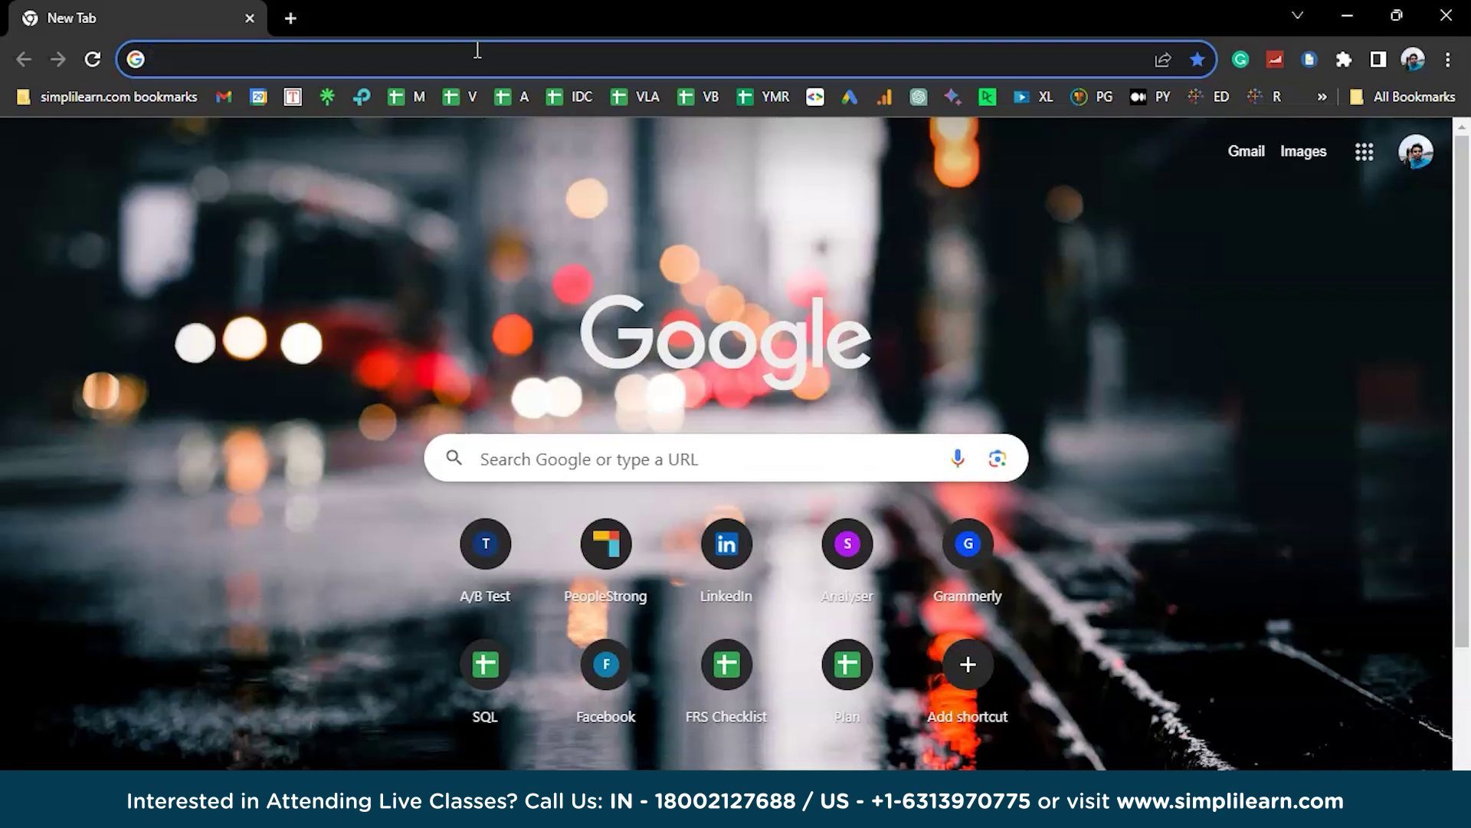
Search Google for ChatGPT's question limit per hour, then per day (50 questions per 4 hours).
{"action": "type", "text": "chat "}
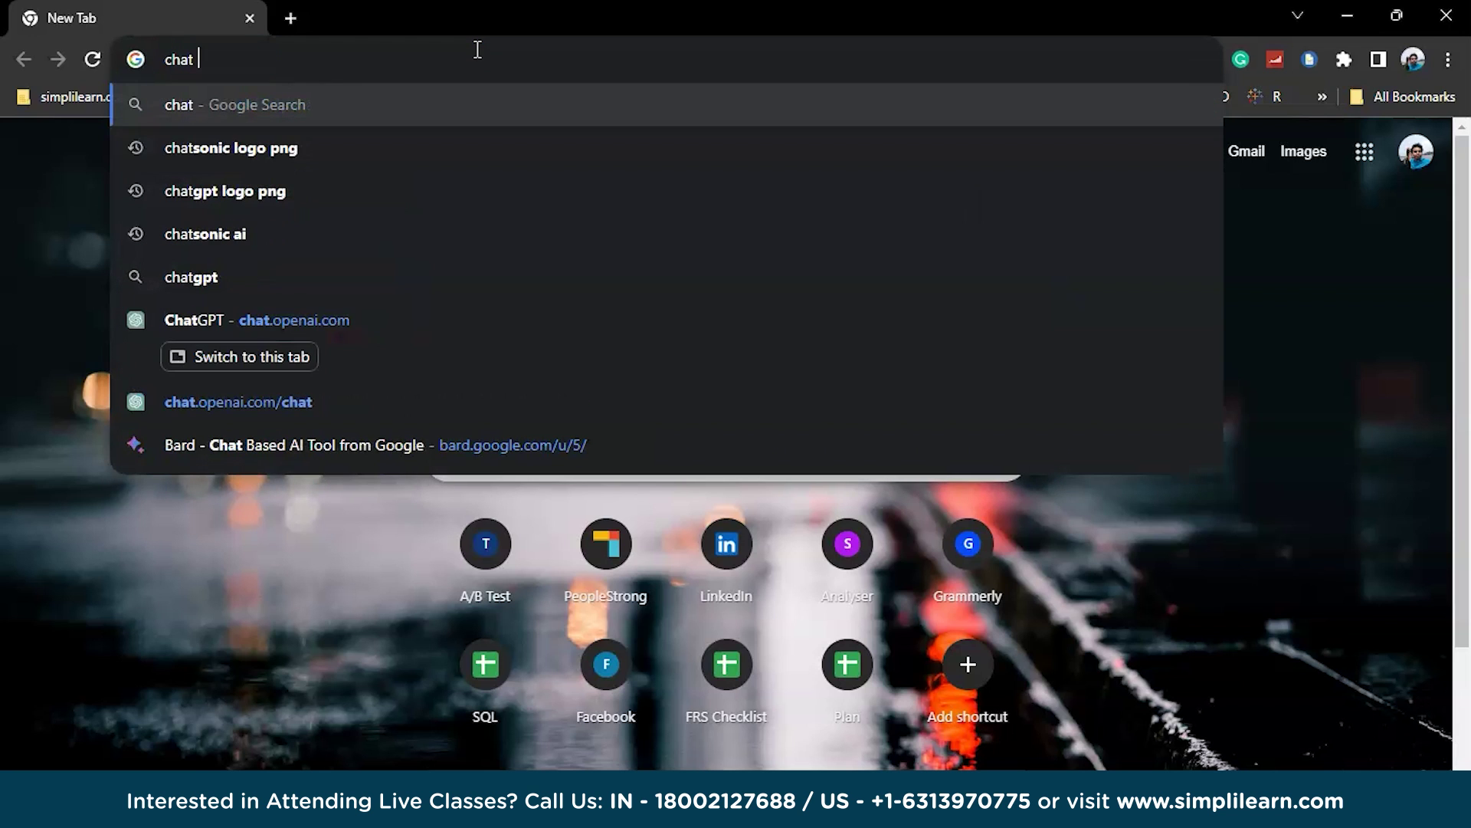
{"action": "type", "text": "gpt"}
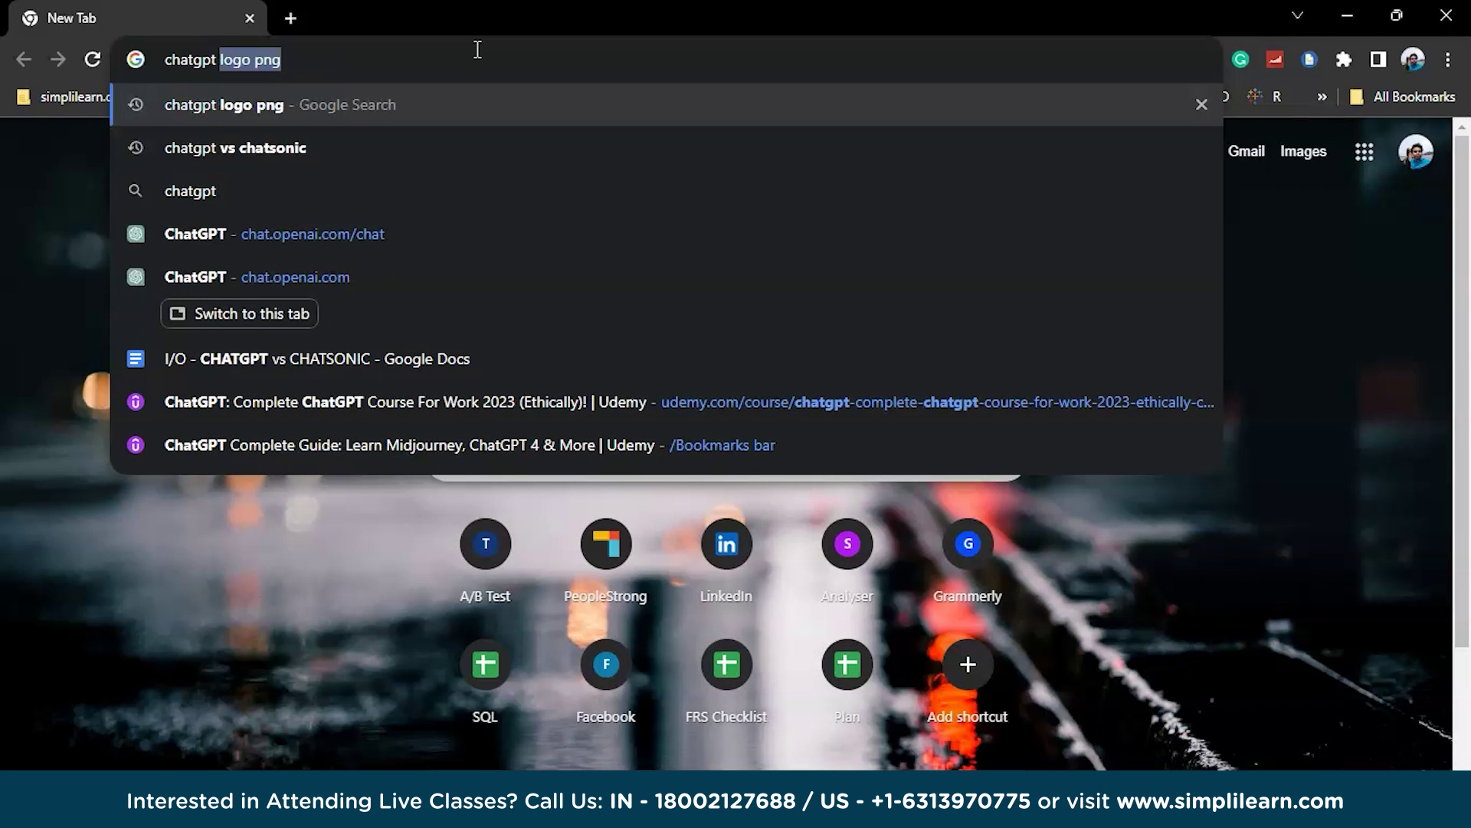
{"action": "type", "text": " questions limi"}
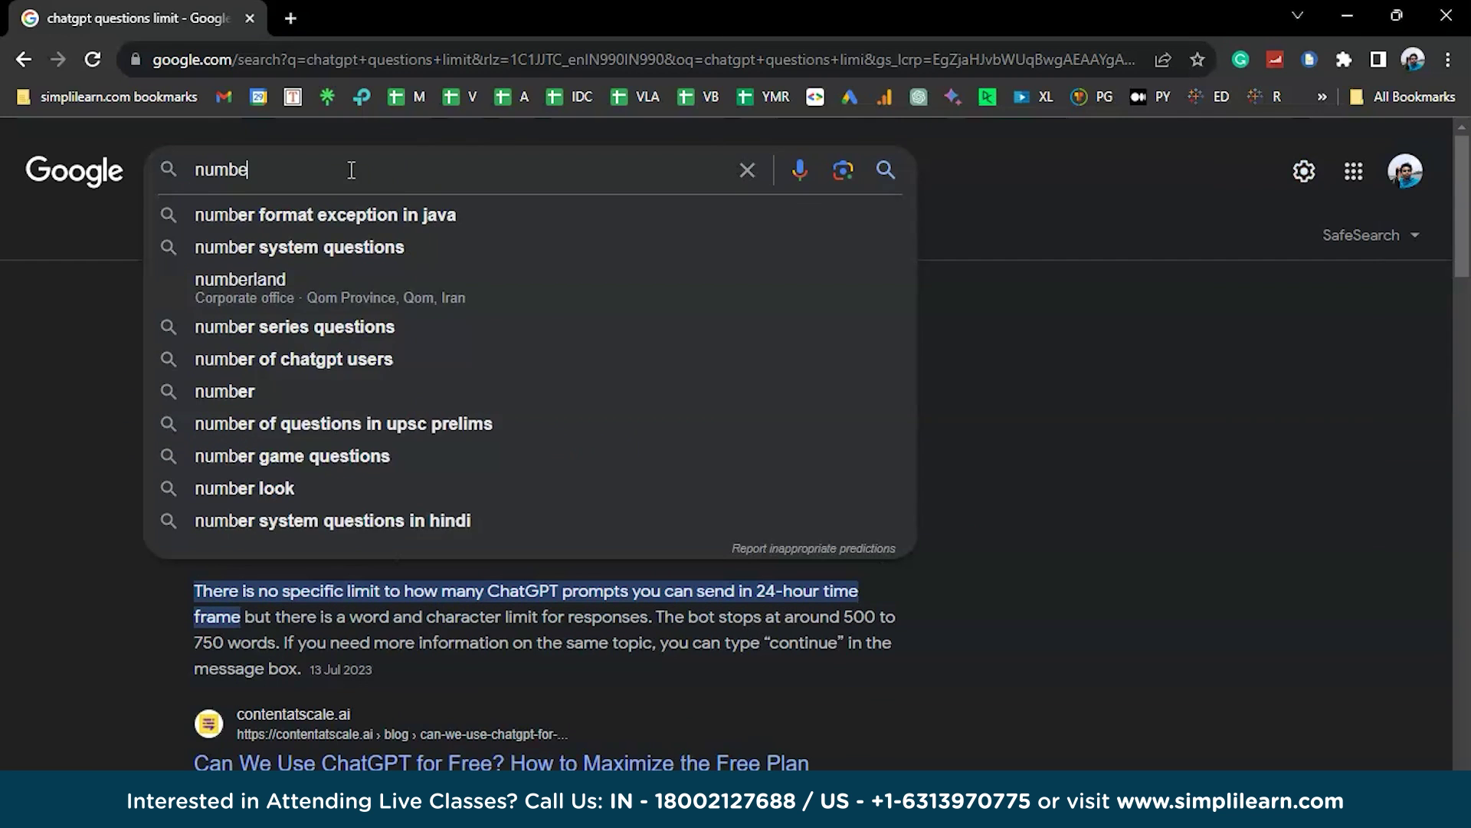
{"action": "type", "text": "r of questions per hour"}
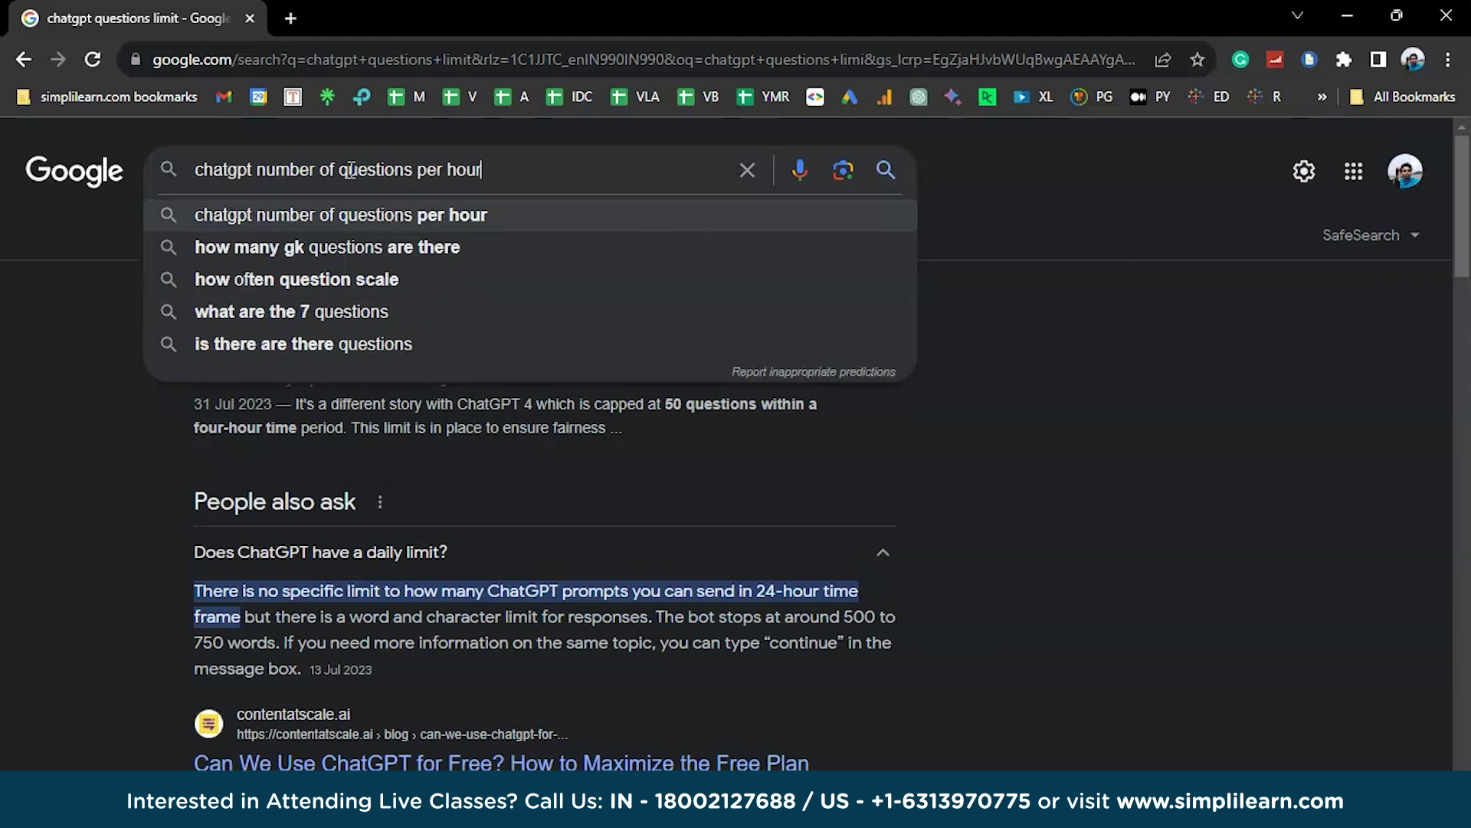
{"action": "key", "text": "Return"}
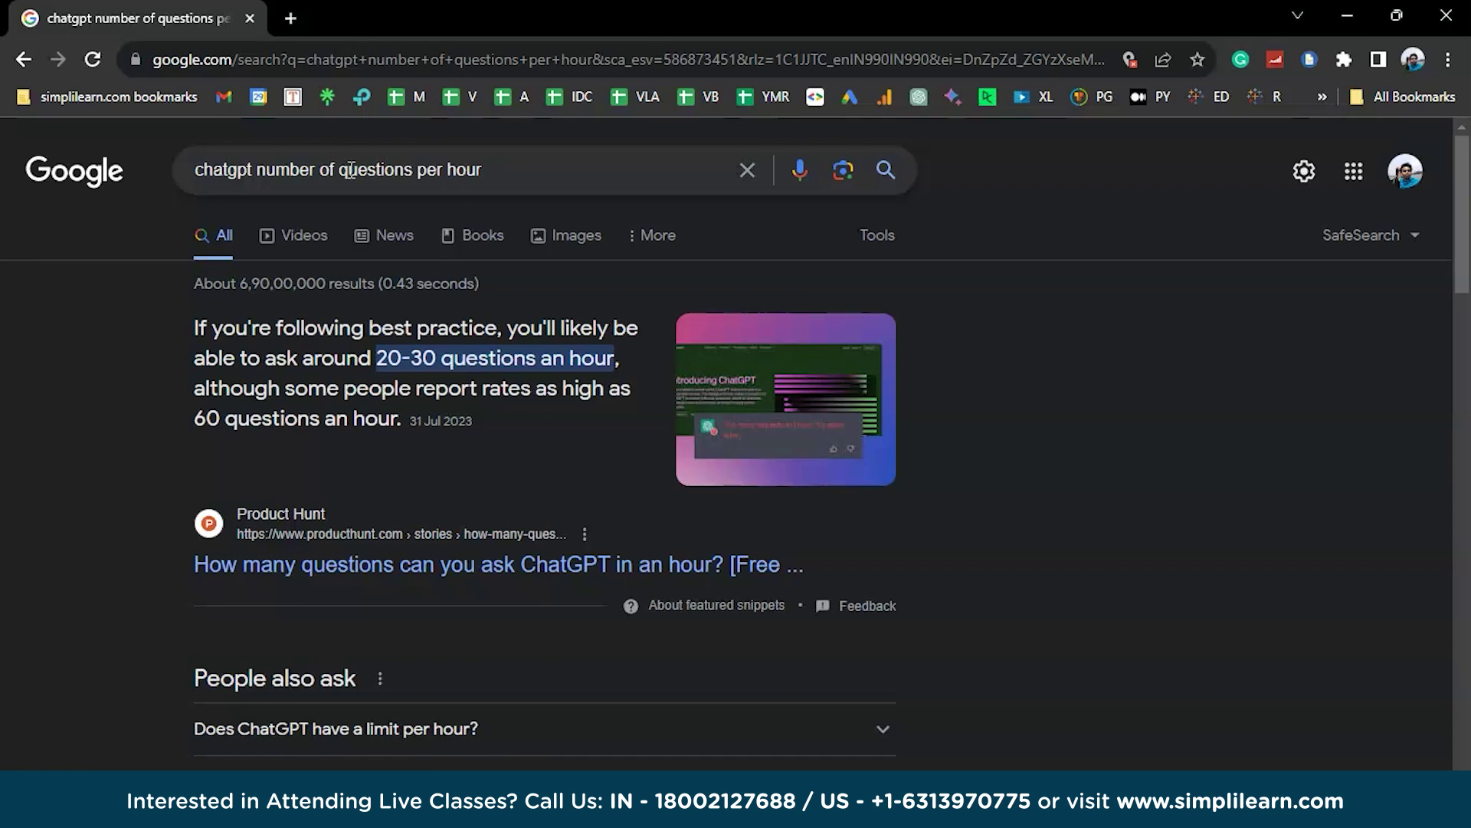
{"action": "double_click", "coordinate": [464, 167]}
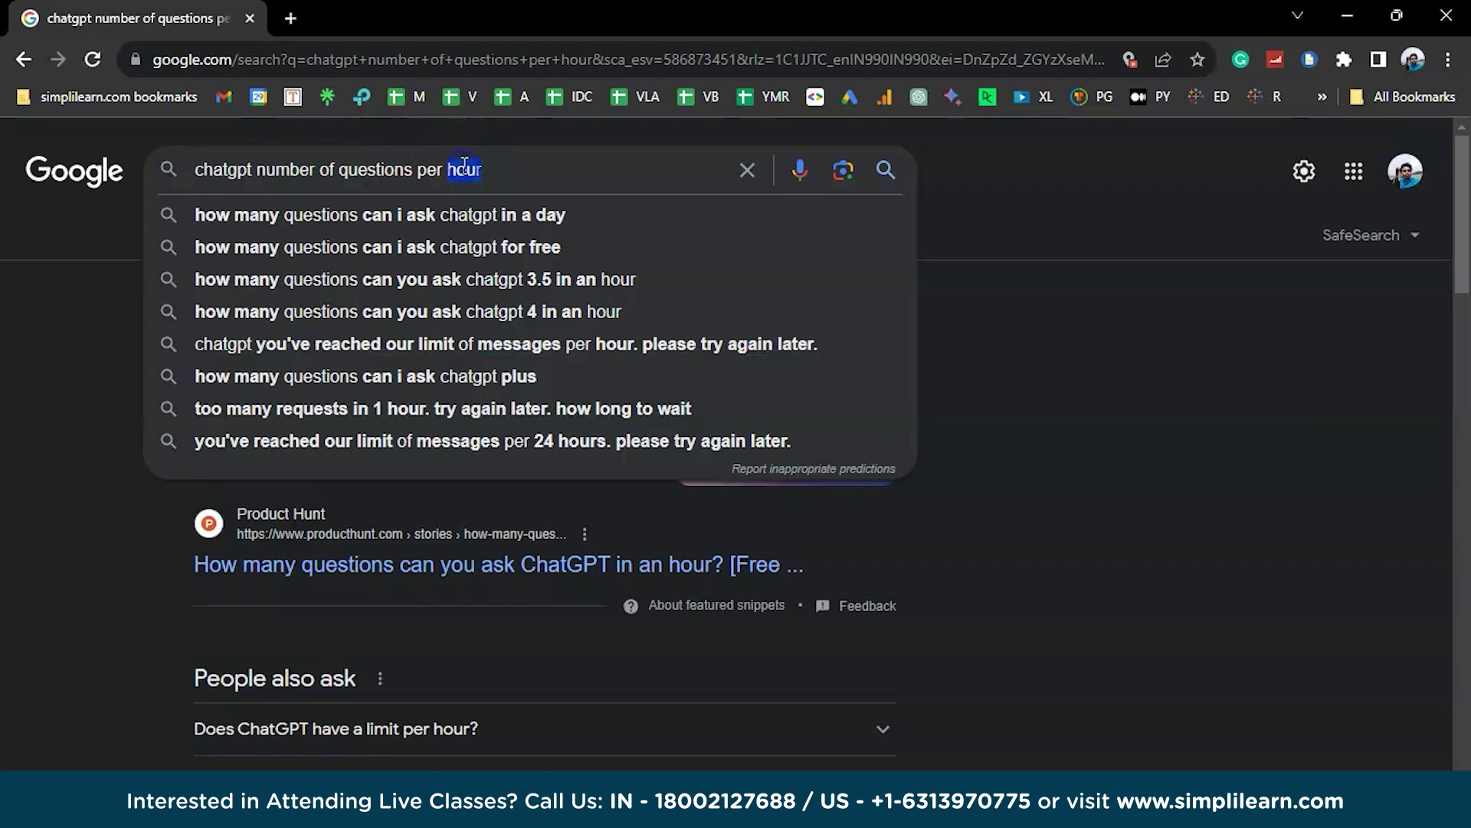
{"action": "left_click", "coordinate": [465, 207]}
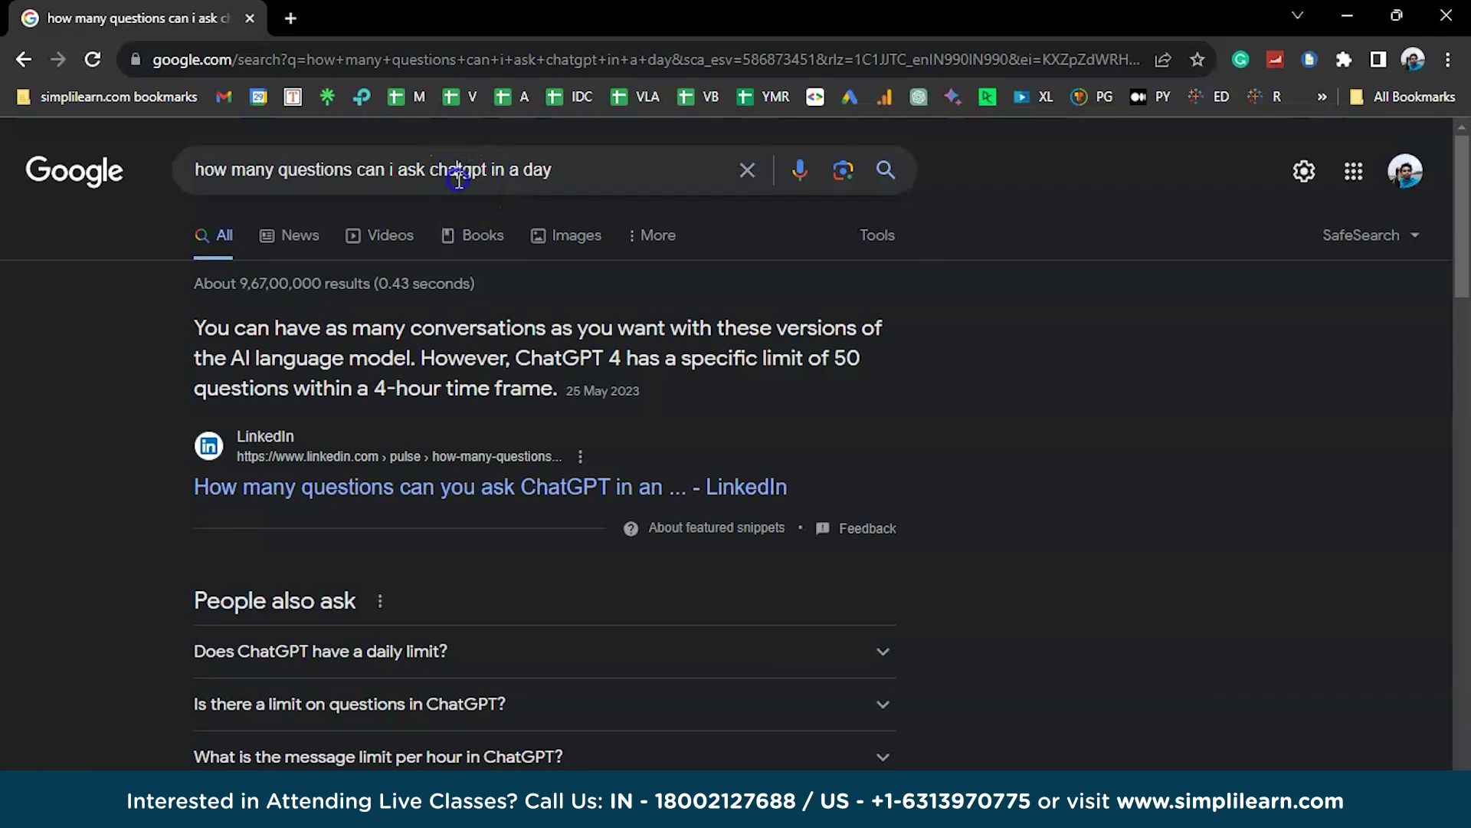
Change the query to ask how many questions Chatsonic allows in a day.
{"action": "double_click", "coordinate": [460, 170]}
{"action": "type", "text": "chatsoc"}
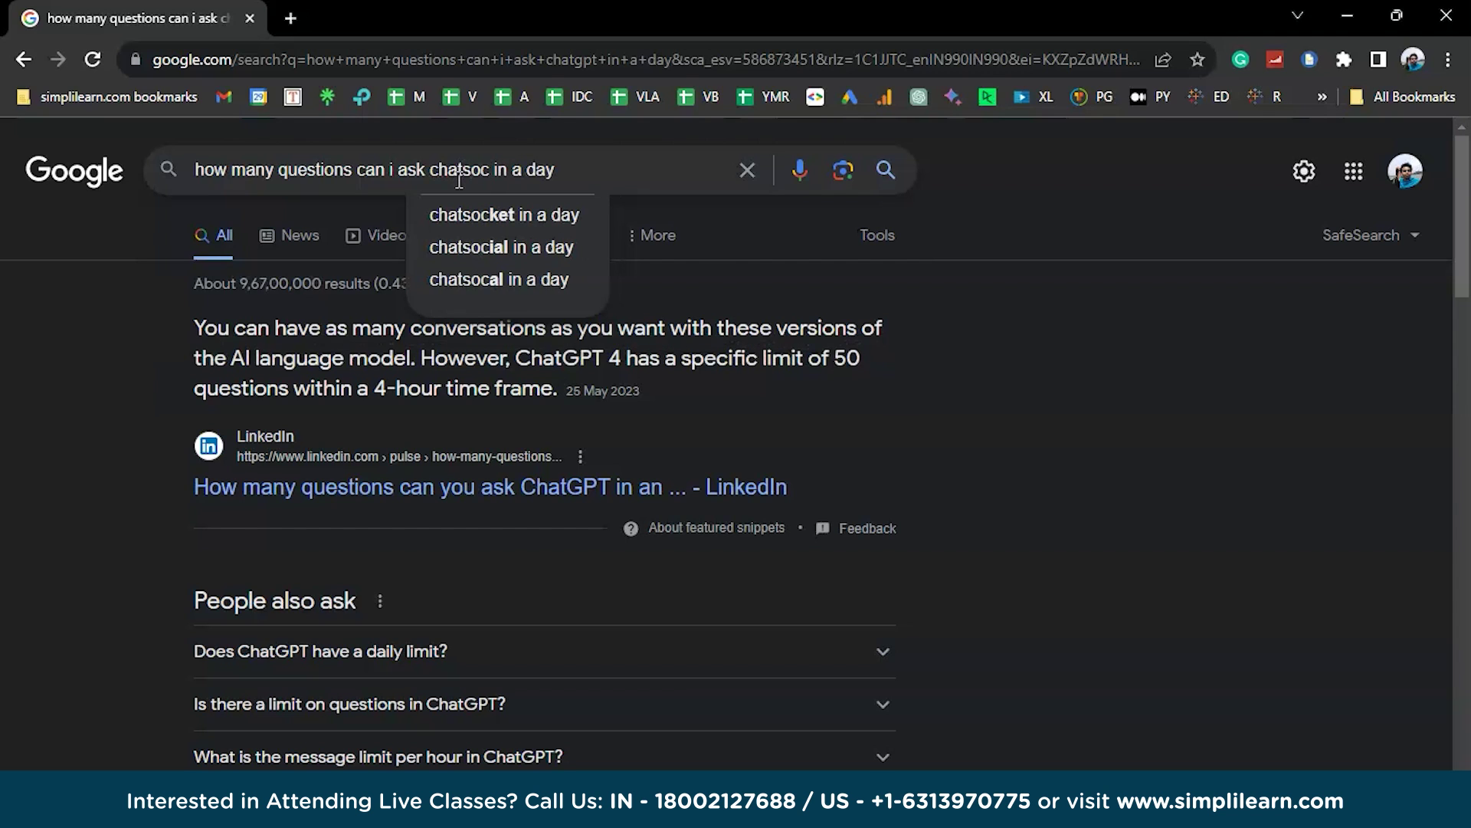
{"action": "type", "text": "nic"}
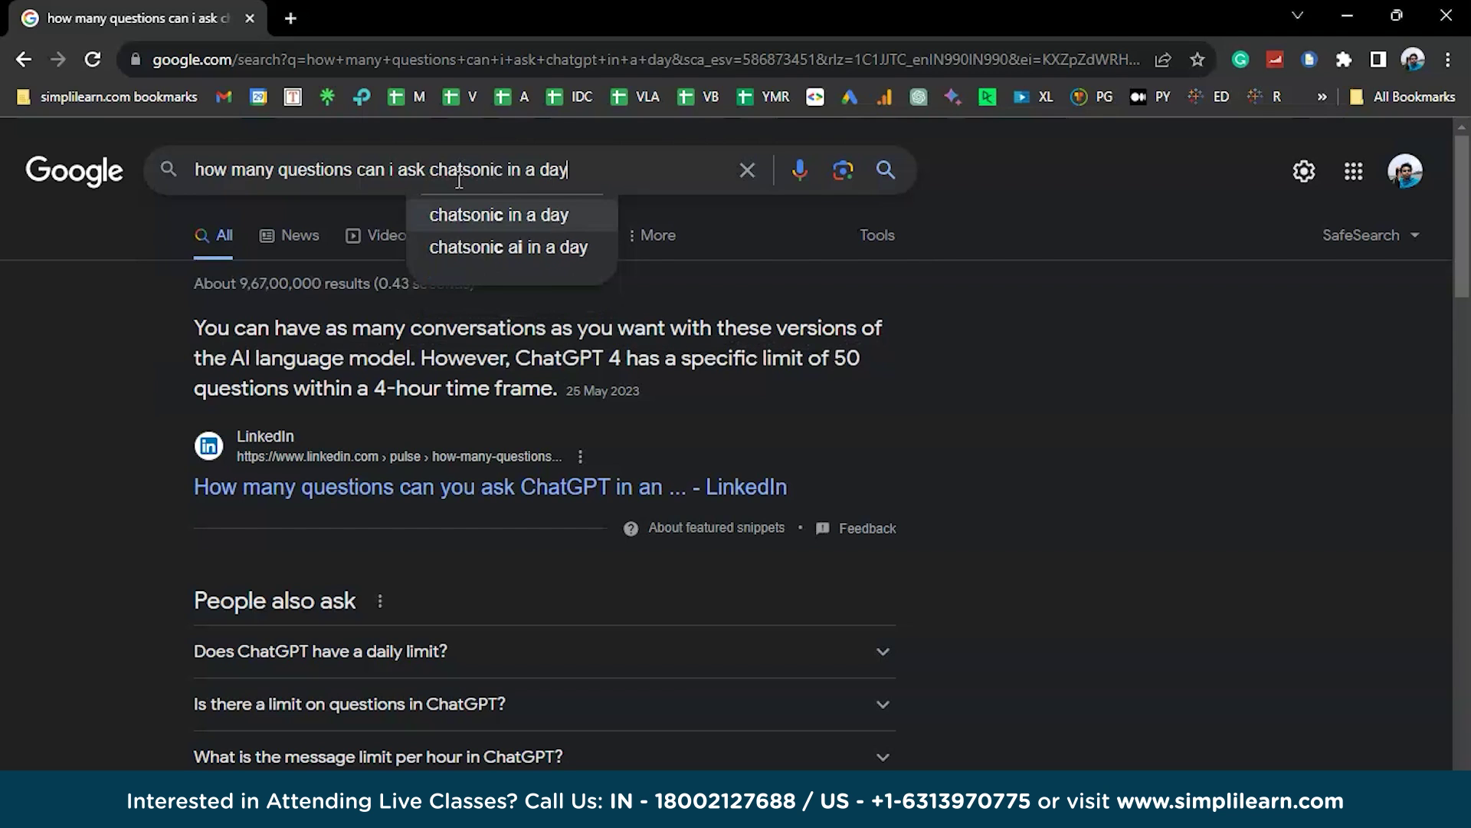
{"action": "key", "text": "Return"}
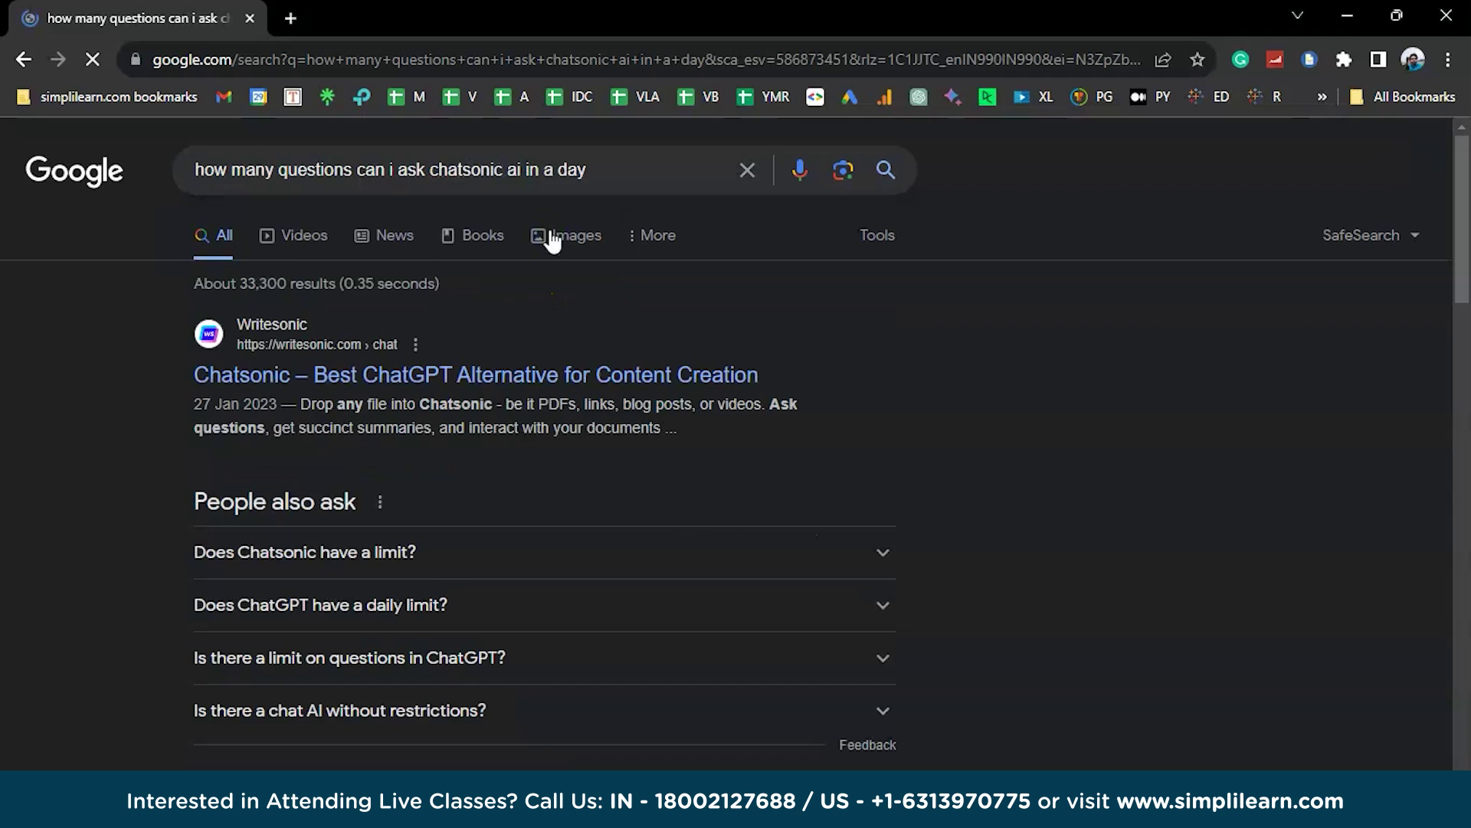
Expand 'Does Chatsonic have a limit?' and select its free-plan, 10,000-word monthly cap answer.
{"action": "left_click", "coordinate": [325, 551]}
{"action": "scroll", "coordinate": [452, 429], "scroll_direction": "down", "scroll_amount": 3}
{"action": "triple_click", "coordinate": [451, 428]}
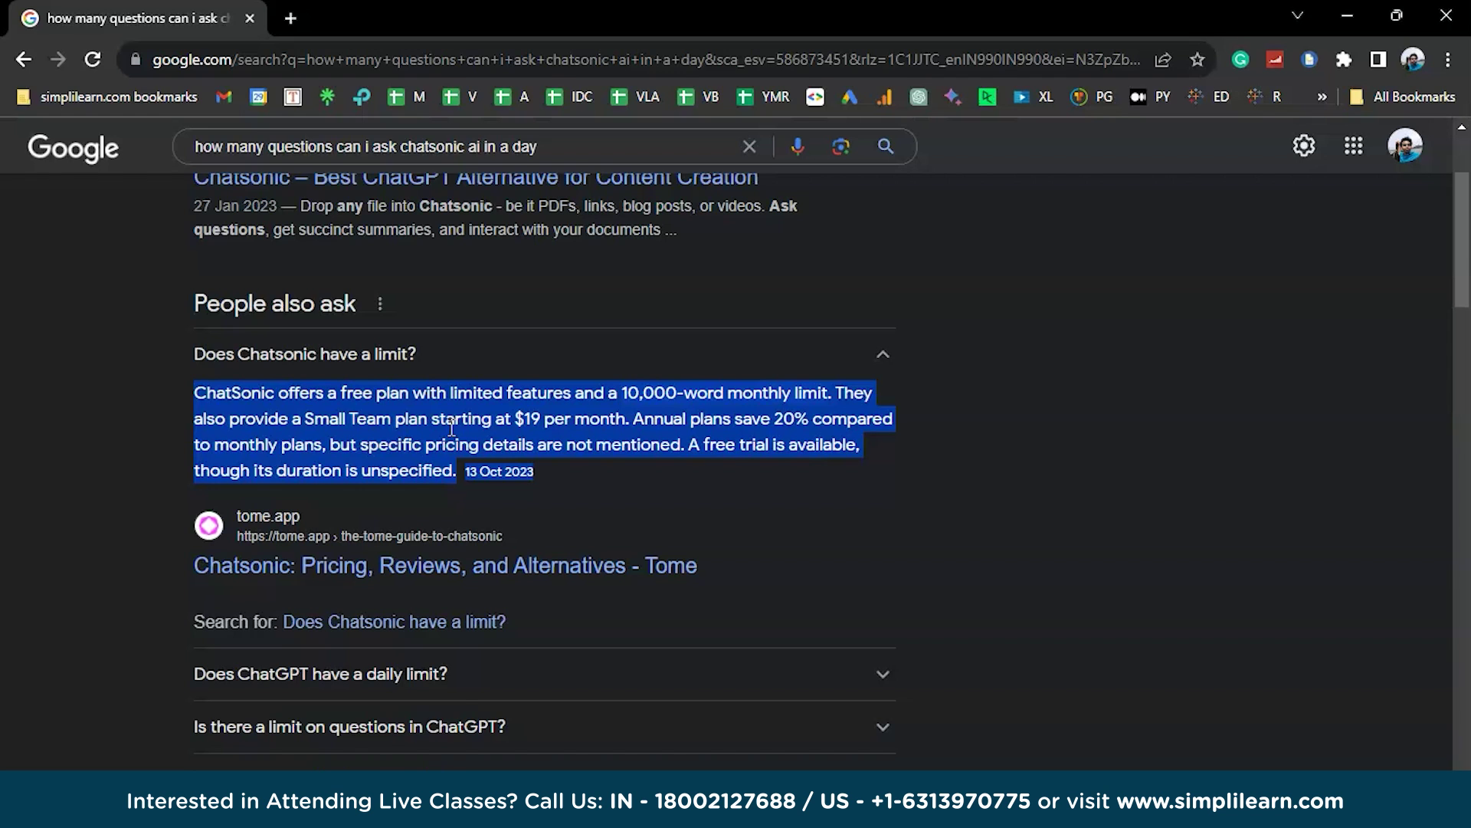
Search 'chatgpt subscription cost' in a new tab ($20/month), then return to the Chatsonic window.
{"action": "left_click", "coordinate": [289, 19]}
{"action": "left_click", "coordinate": [294, 56]}
{"action": "type", "text": "chatgp"}
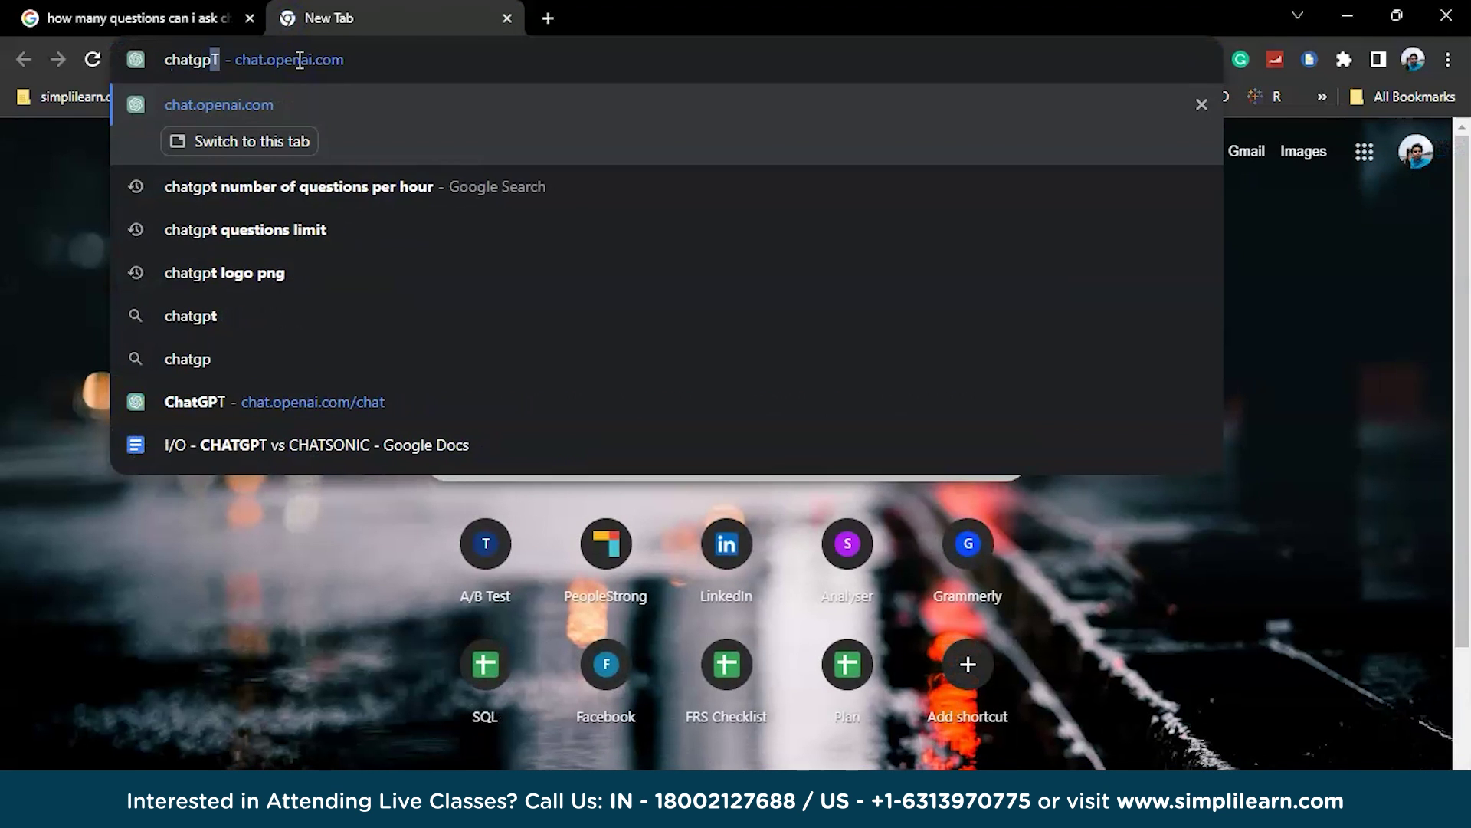
{"action": "type", "text": "t sub"}
{"action": "key", "text": "Down"}
{"action": "key", "text": "Return"}
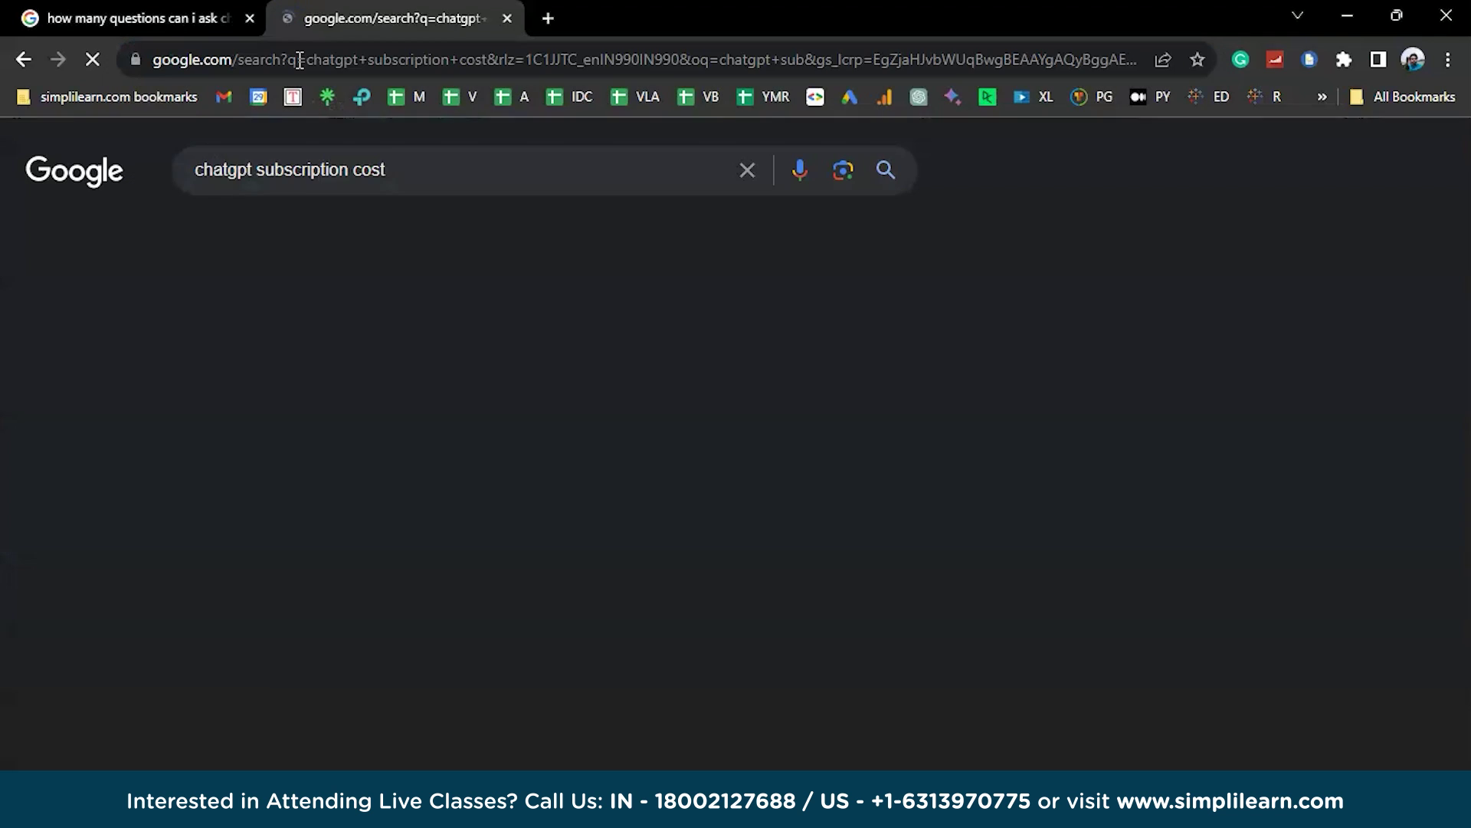
{"action": "left_click", "coordinate": [716, 567]}
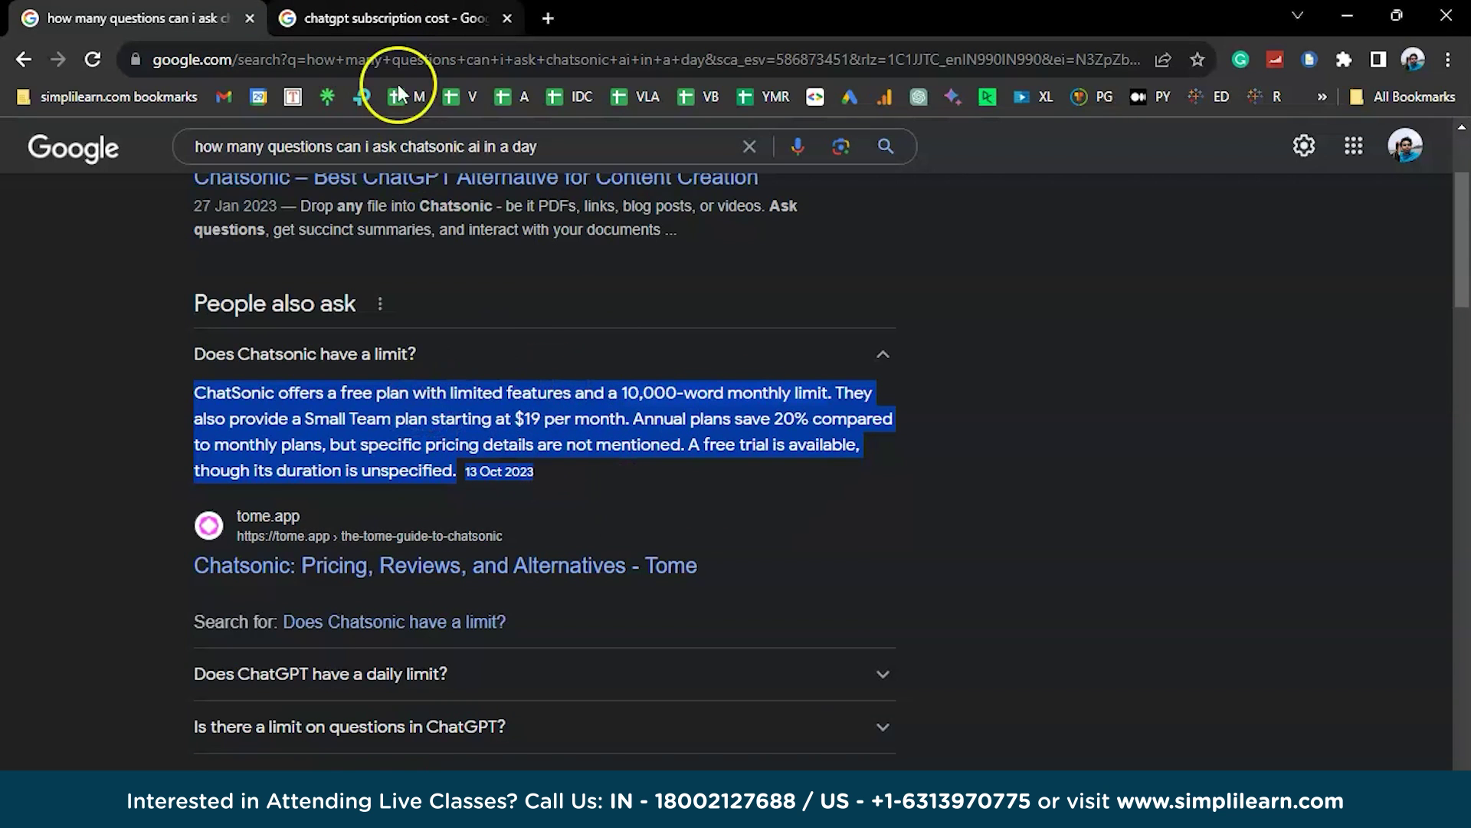
{"action": "key", "text": "alt+Tab"}
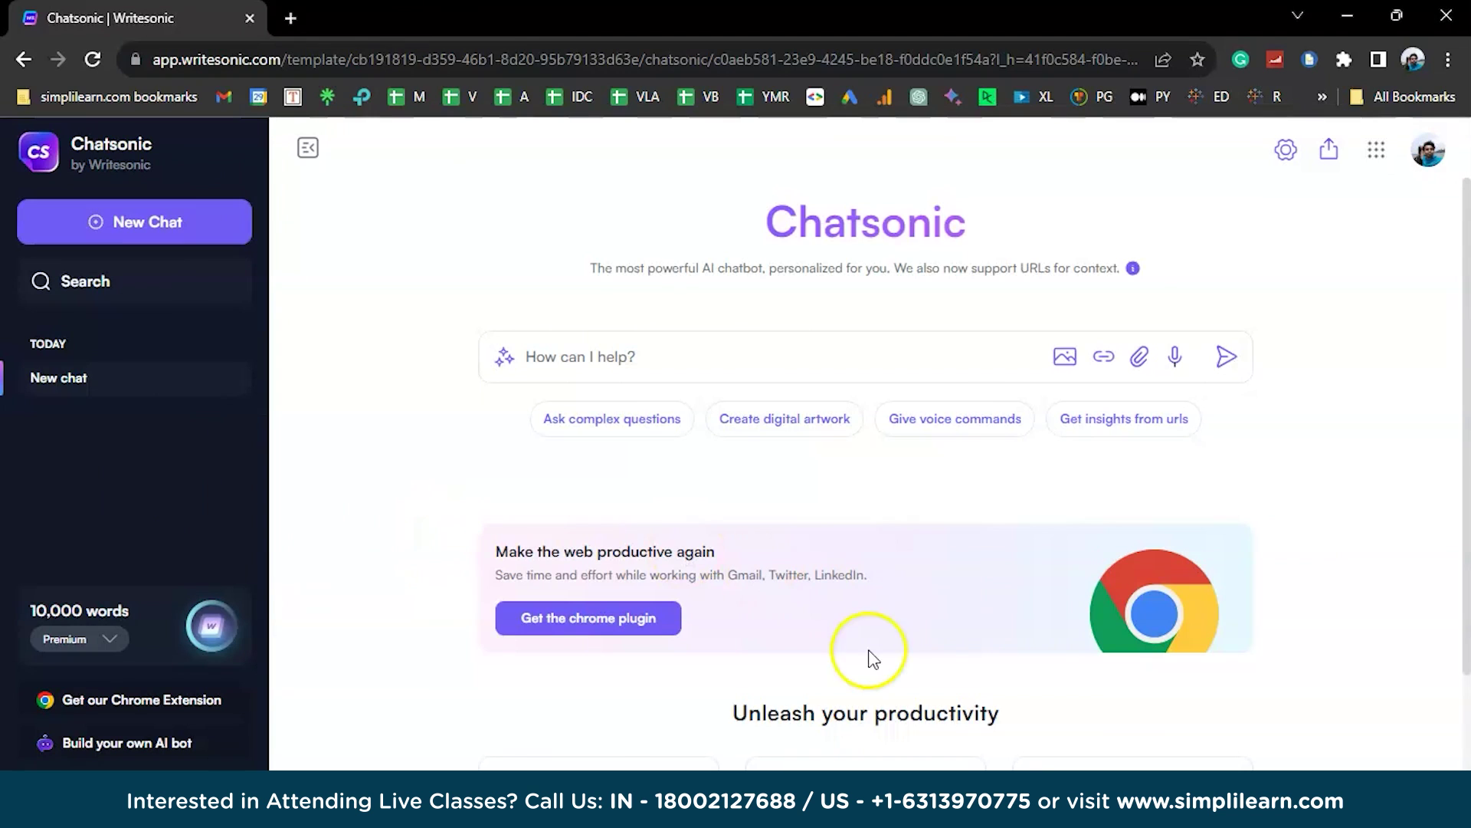
Write a Chatsonic prompt requesting a client email pushing the deadline a week, with subject and structure.
{"action": "left_click", "coordinate": [691, 351]}
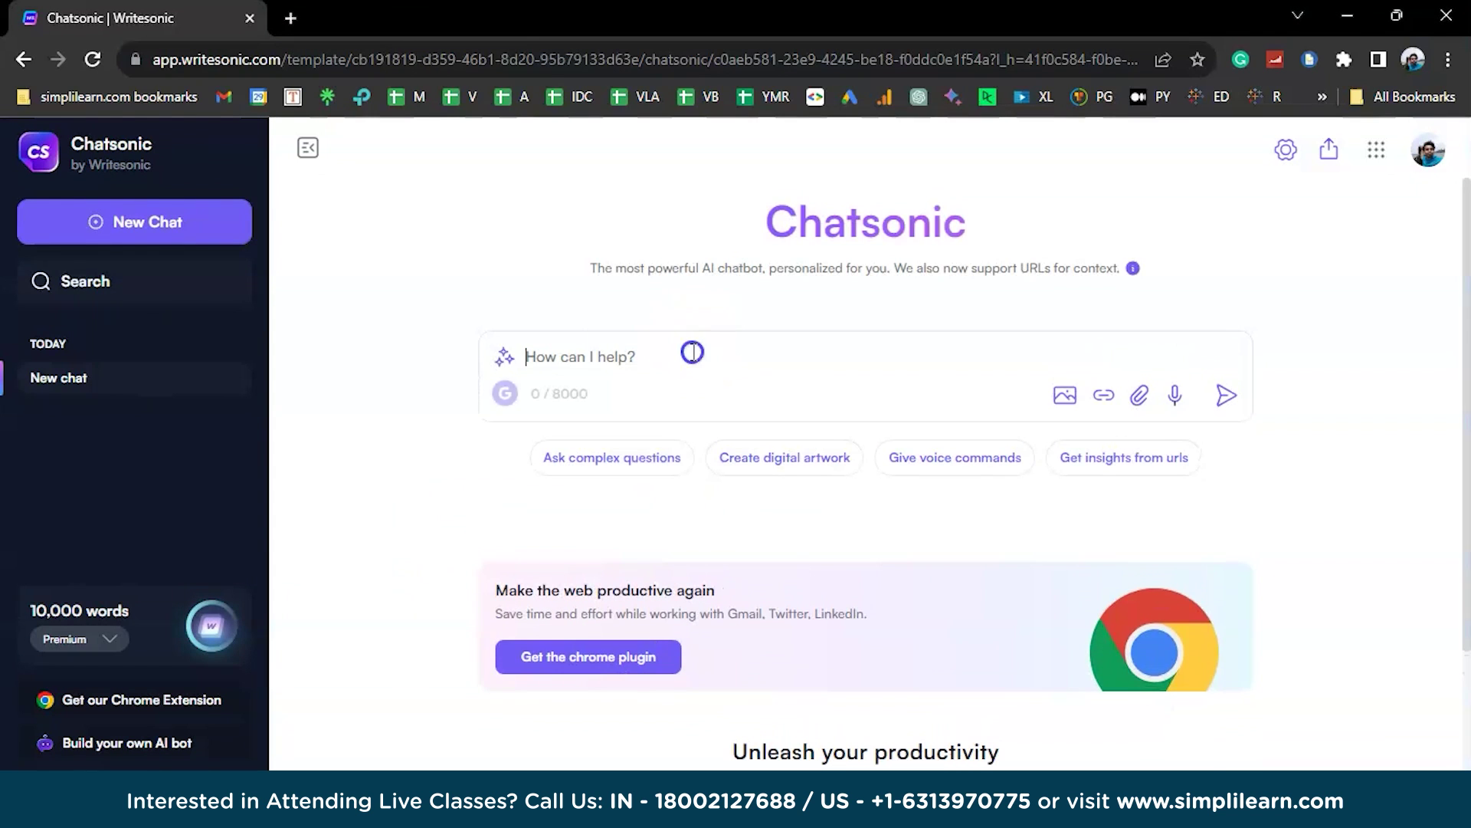
{"action": "type", "text": "Hi "}
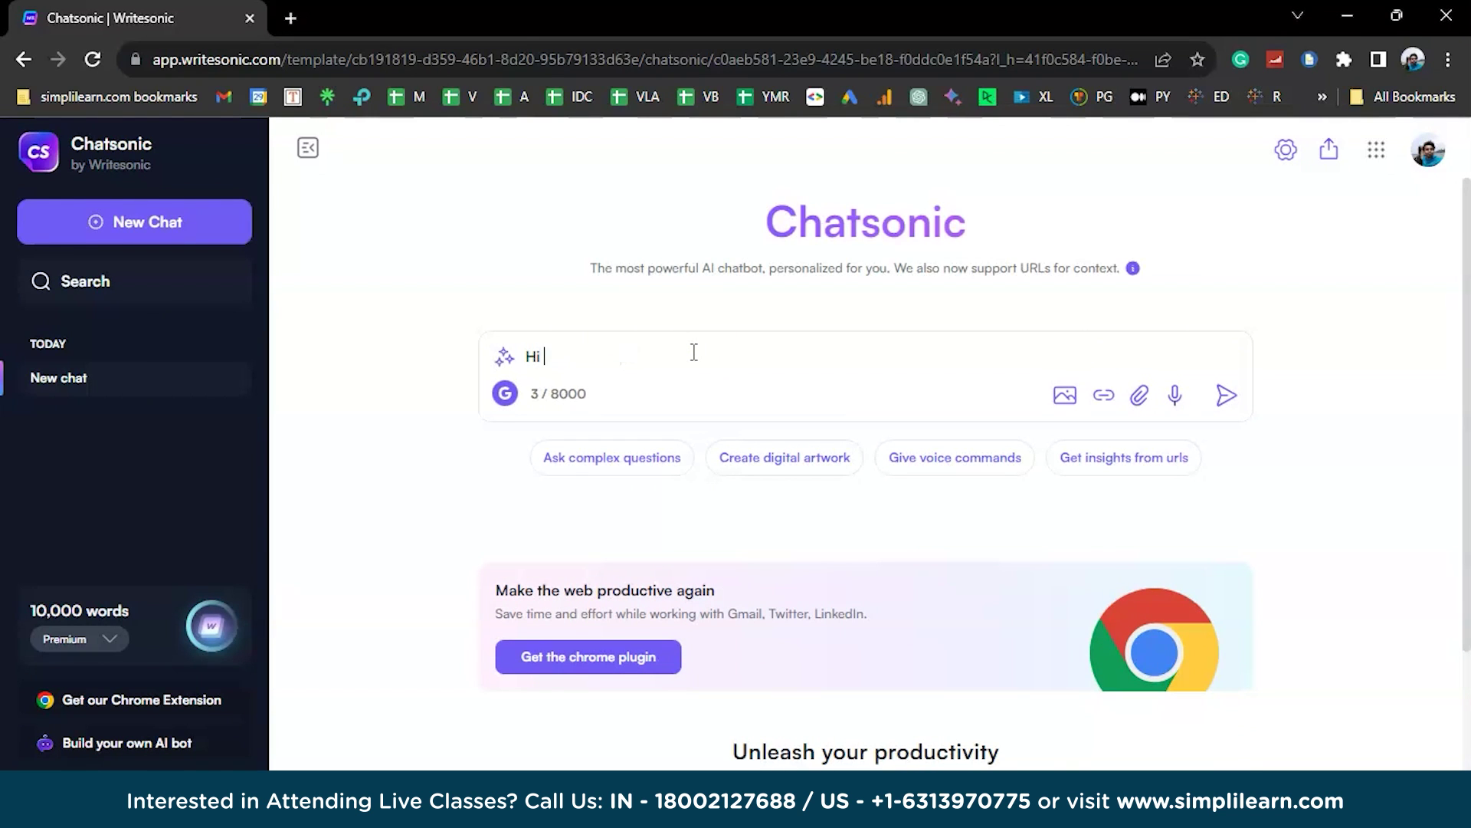
{"action": "type", "text": "Chatsoni"}
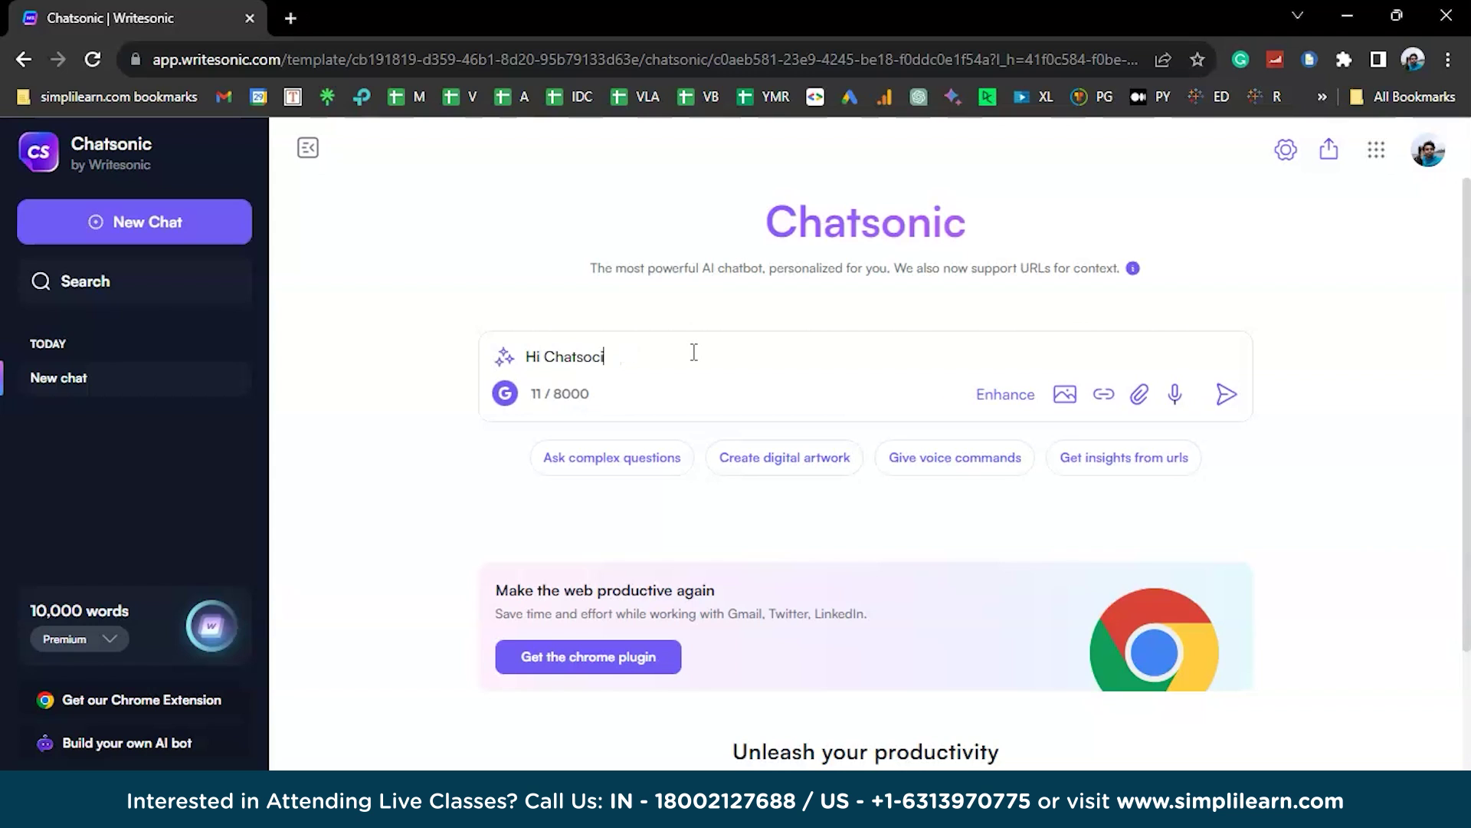
{"action": "key", "text": "BackSpace"}
{"action": "key", "text": "BackSpace"}
{"action": "type", "text": "nic"}
{"action": "key", "text": "shift+Return"}
{"action": "type", "text": "can you write me an email to my client requesting to push the "}
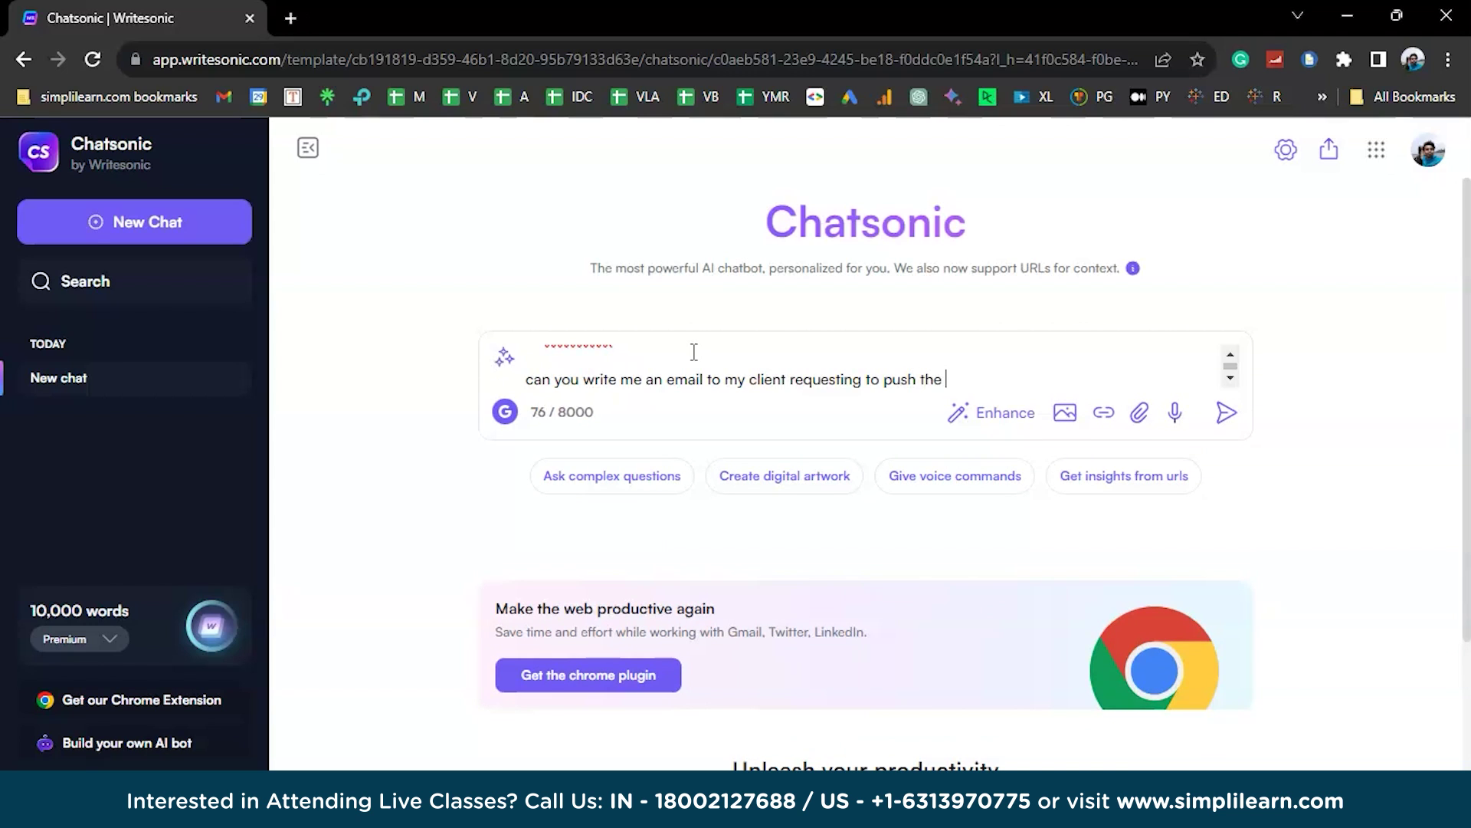
{"action": "type", "text": "deadline by a week"}
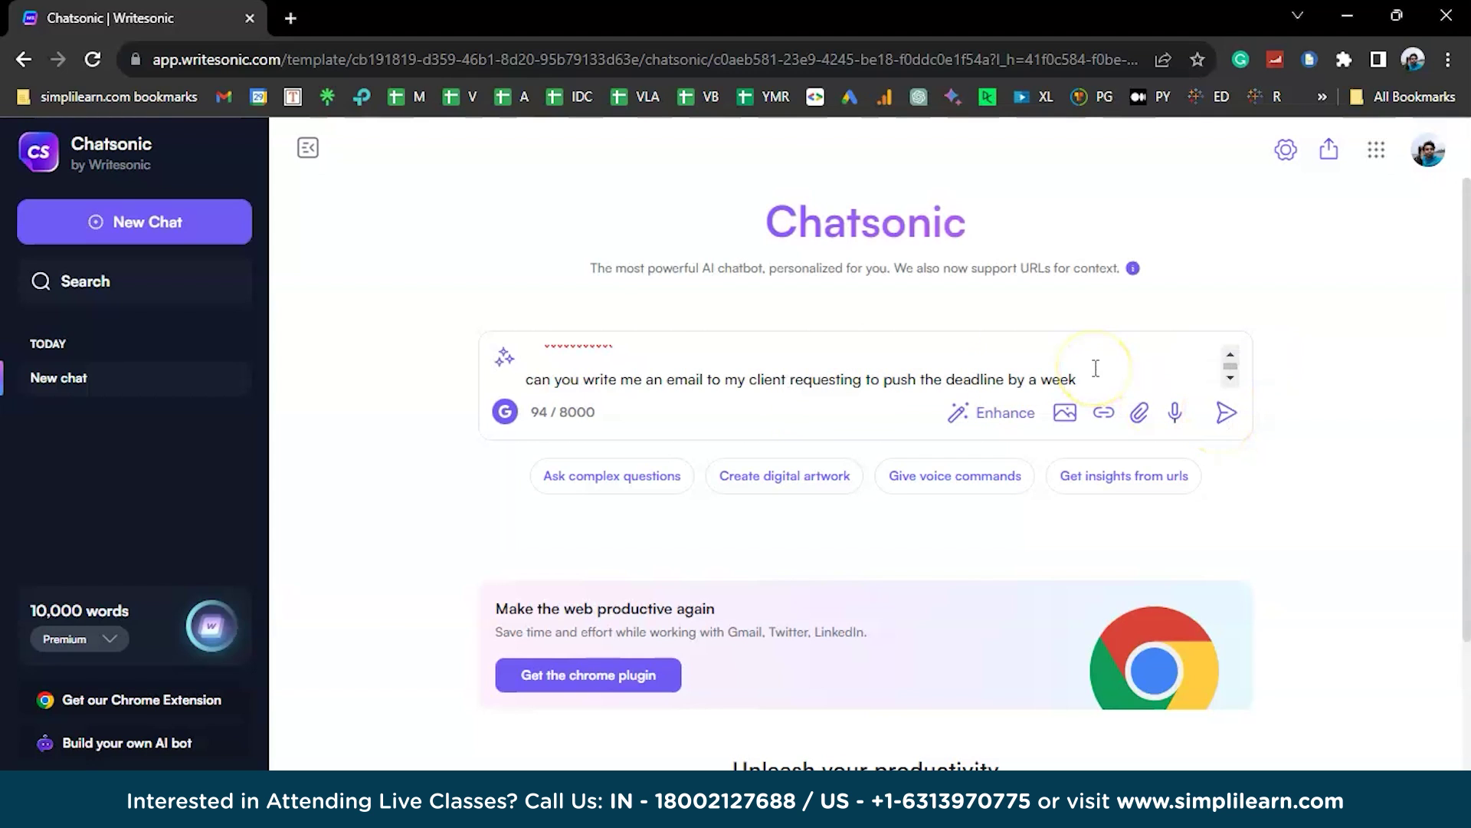
{"action": "key", "text": "shift+Return"}
{"action": "key", "text": "shift+Return"}
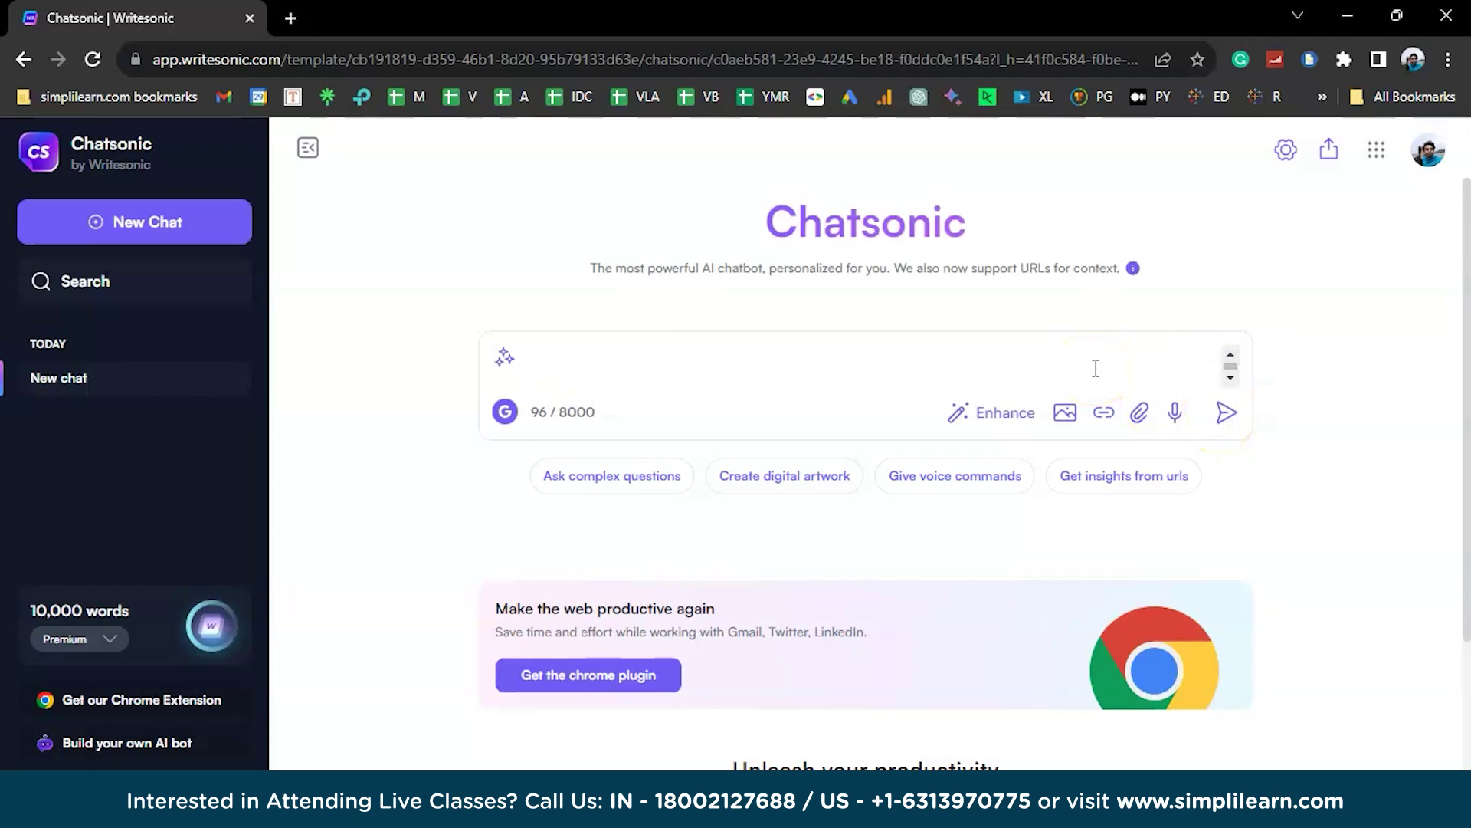
{"action": "type", "text": "also "}
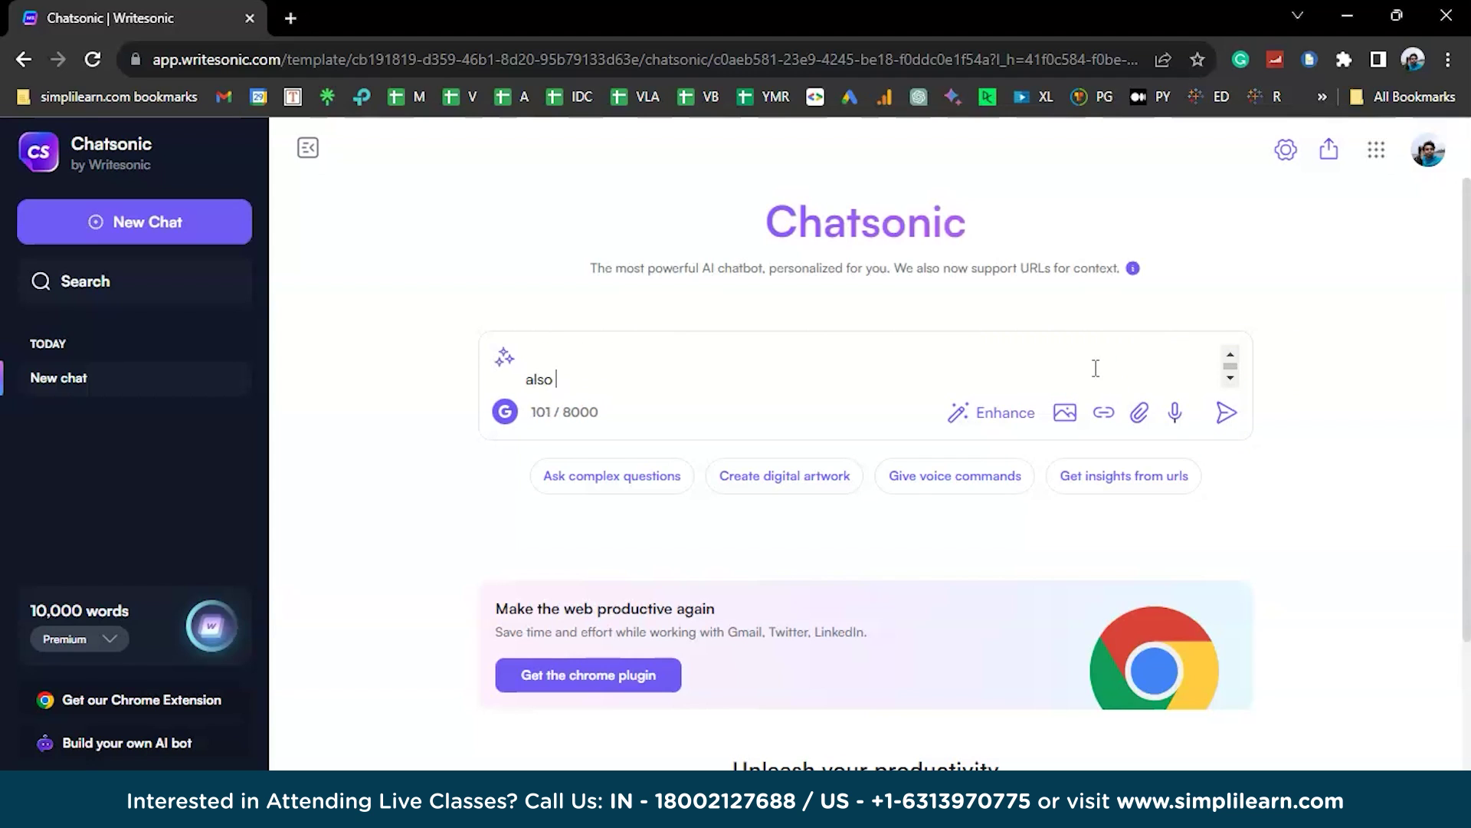
{"action": "type", "text": "write the subje"}
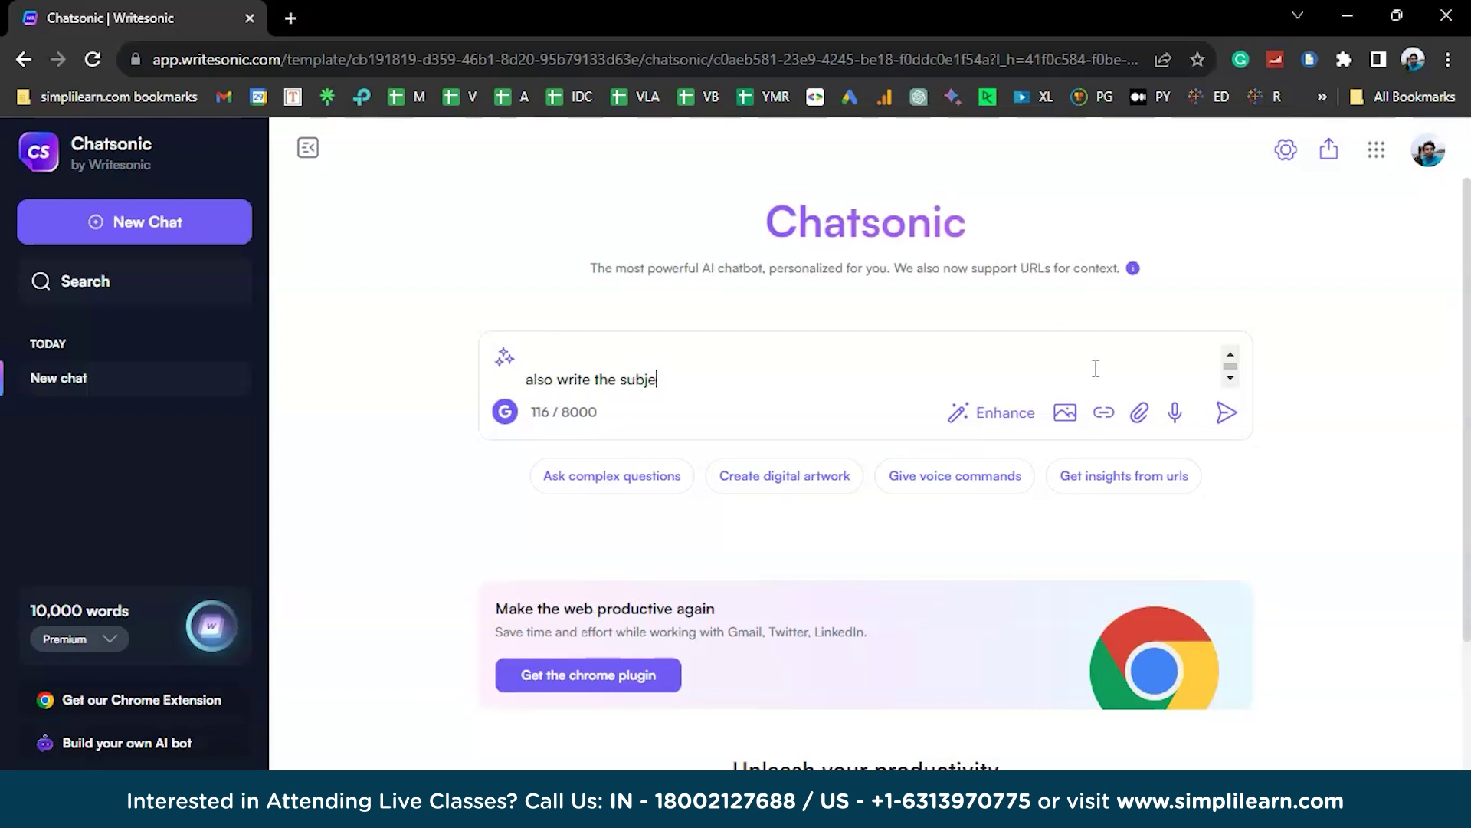
{"action": "type", "text": "ct and proper email structure"}
Send the email request and review Chatsonic's one-week extension email, leaving 9,356 words.
{"action": "key", "text": "Return"}
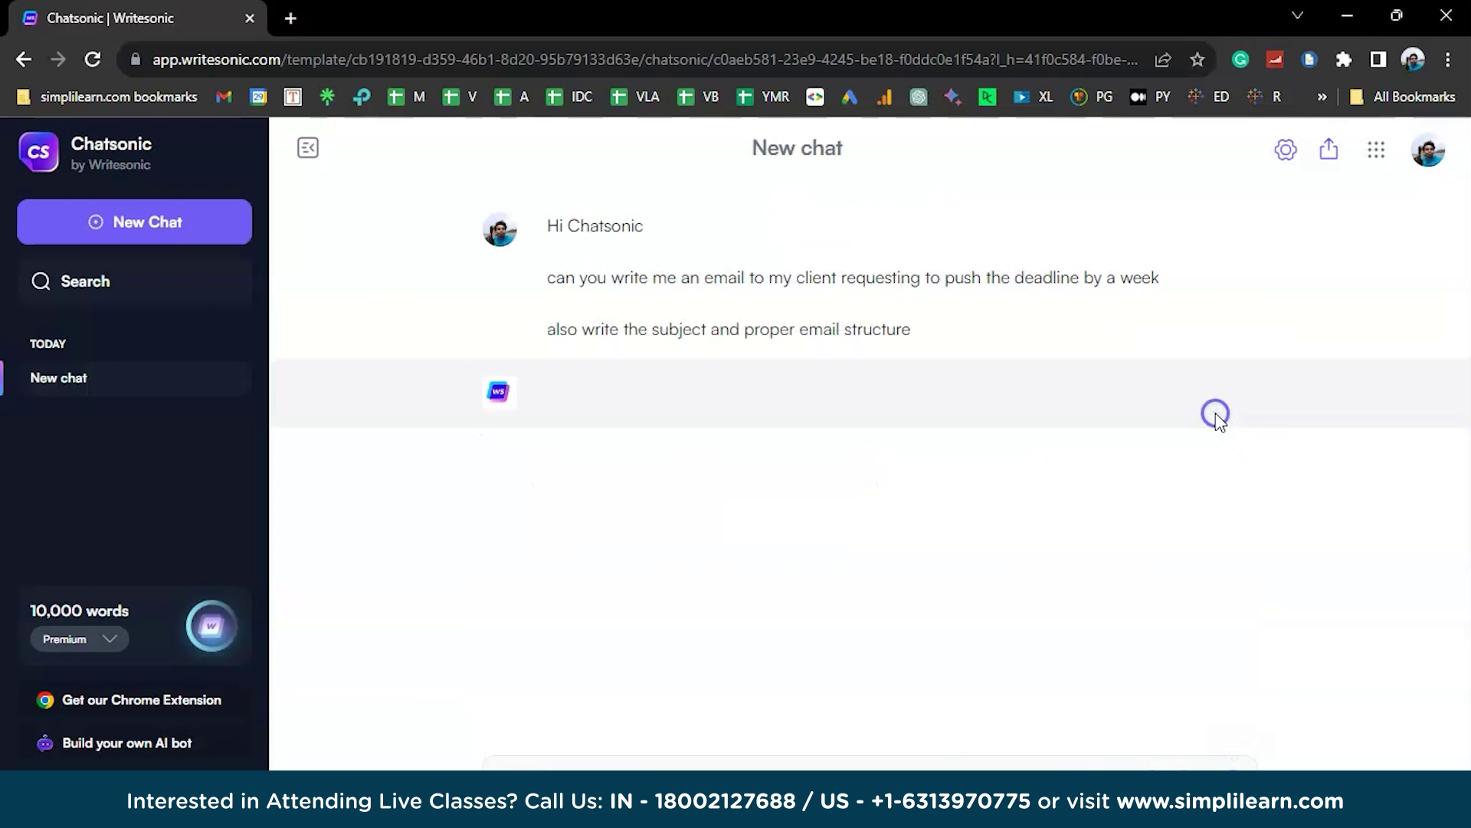
{"action": "triple_click", "coordinate": [763, 394]}
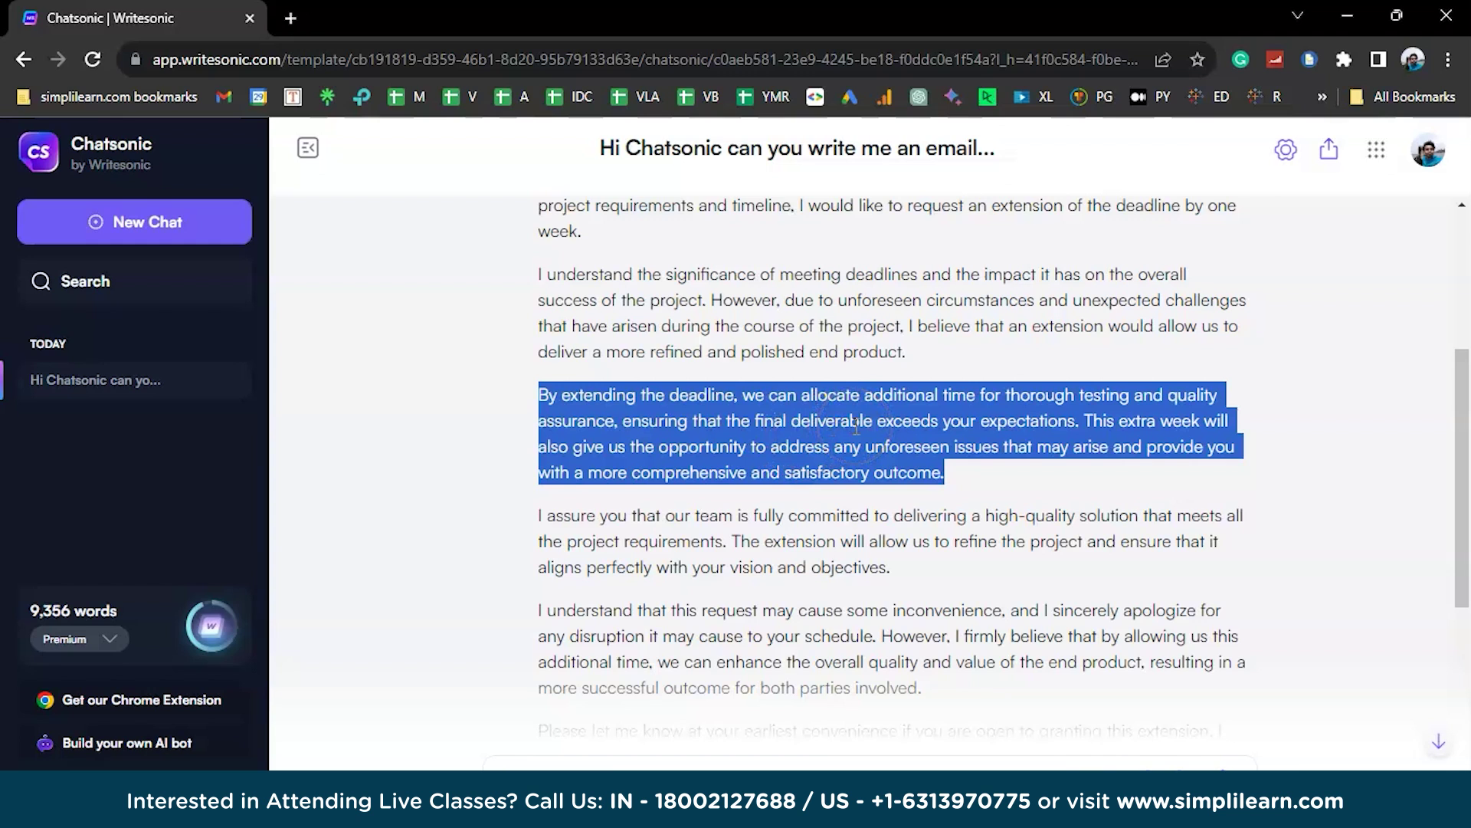
{"action": "double_click", "coordinate": [956, 452]}
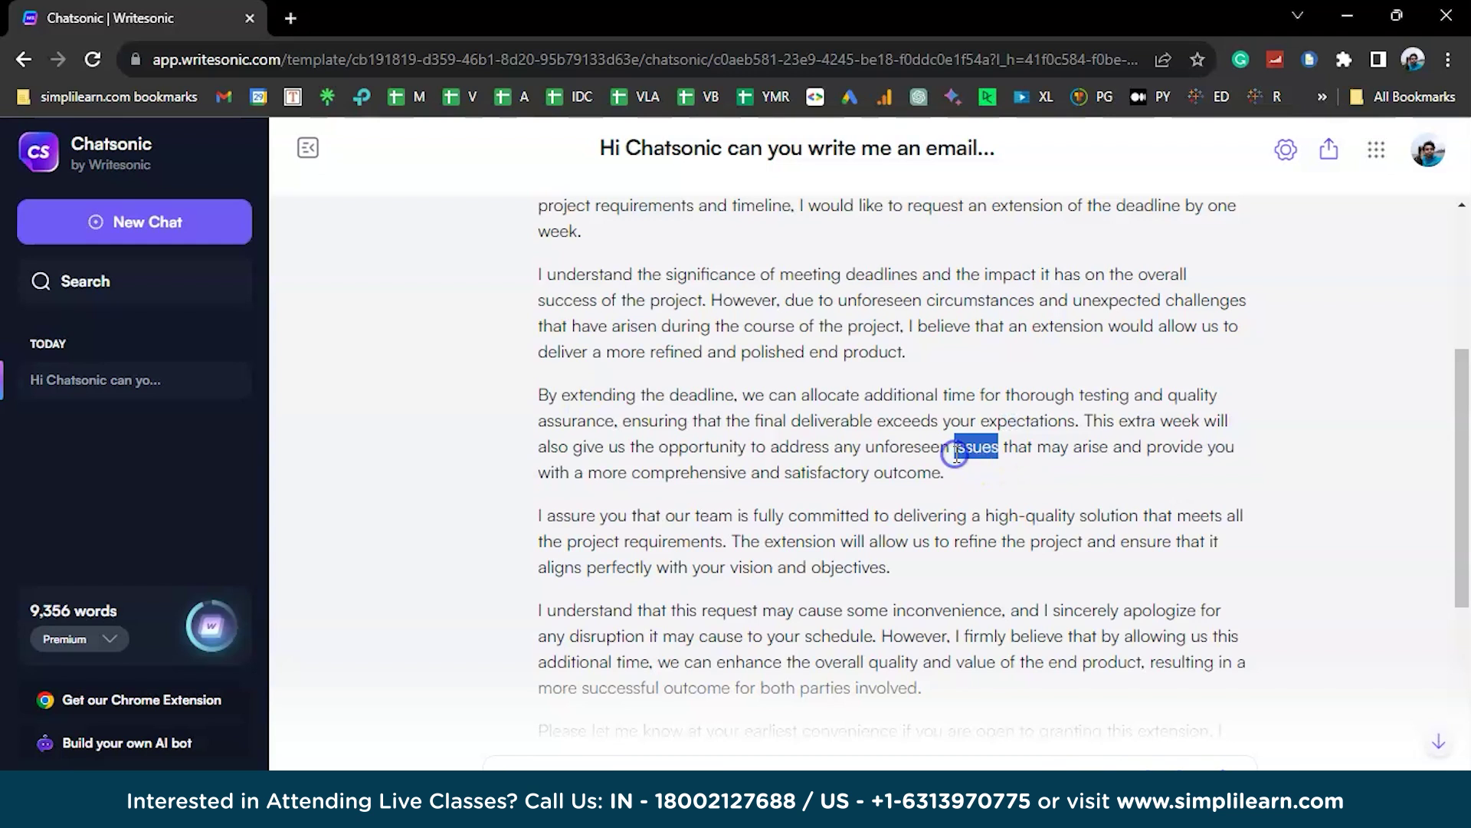
{"action": "key", "text": "alt+Tab"}
{"action": "key", "text": "Tab"}
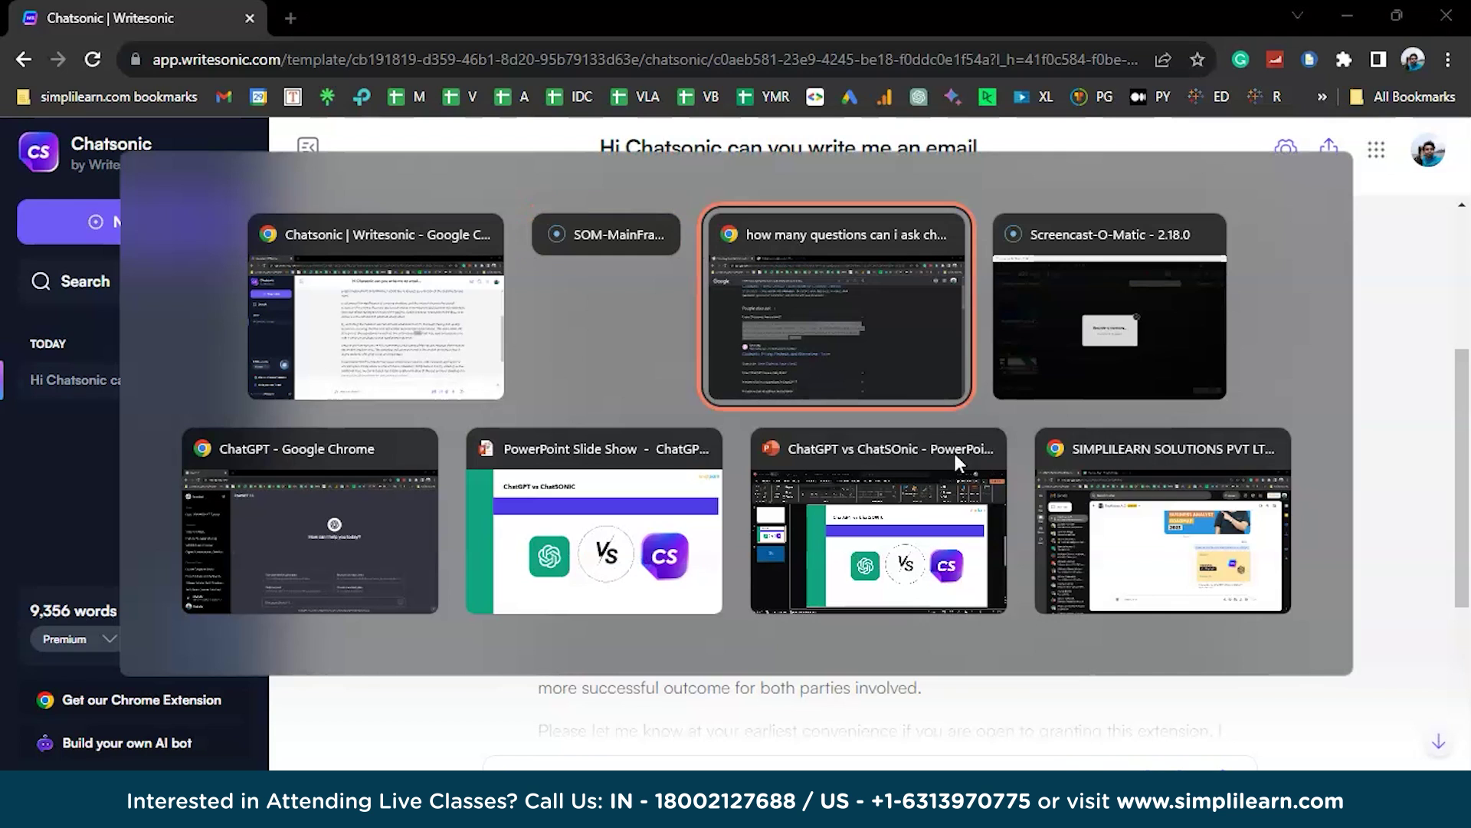
{"action": "key", "text": "Tab"}
{"action": "key", "text": "Tab"}
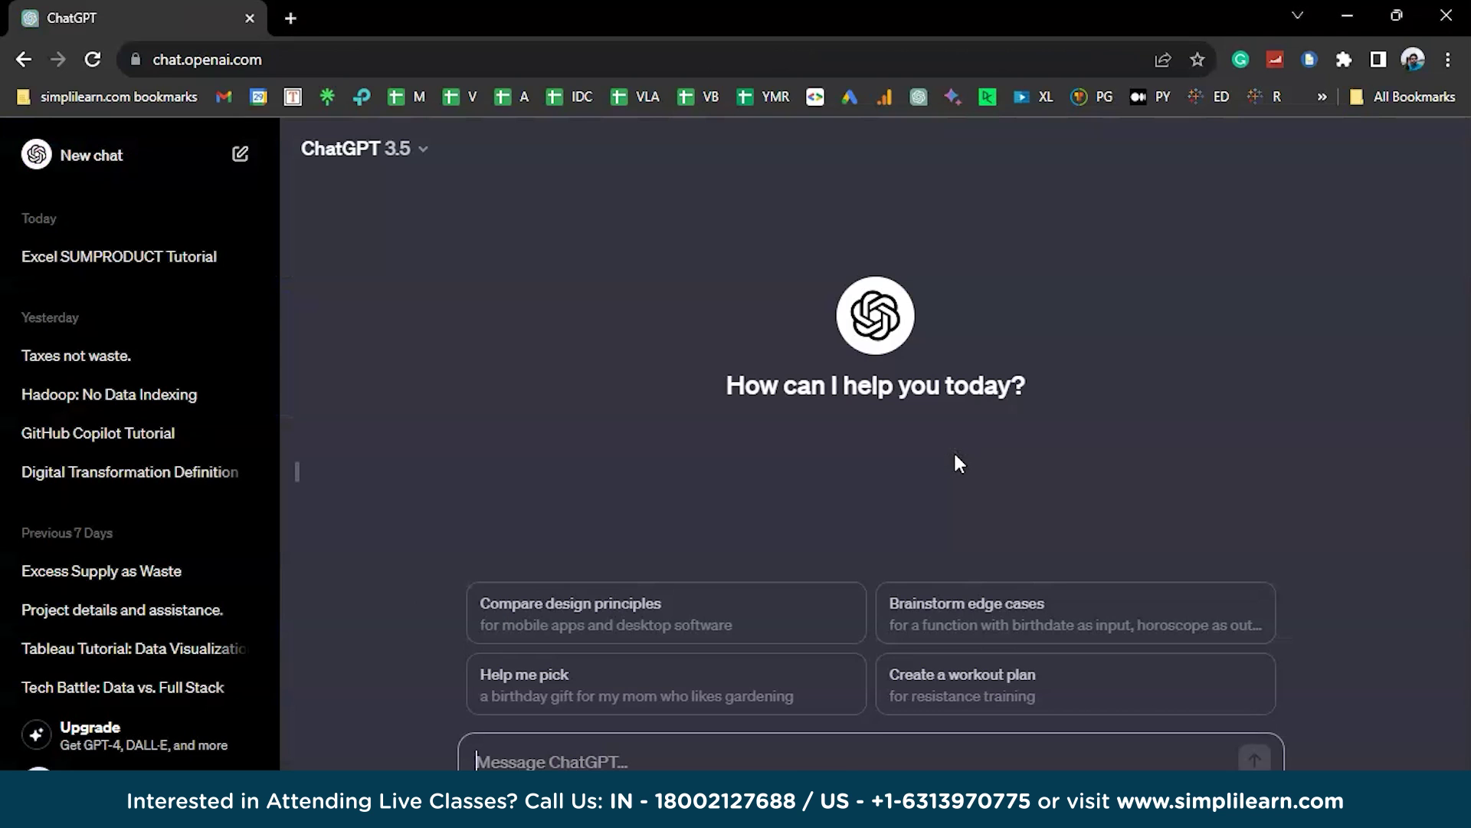
{"action": "left_click", "coordinate": [828, 745]}
{"action": "left_click", "coordinate": [203, 743]}
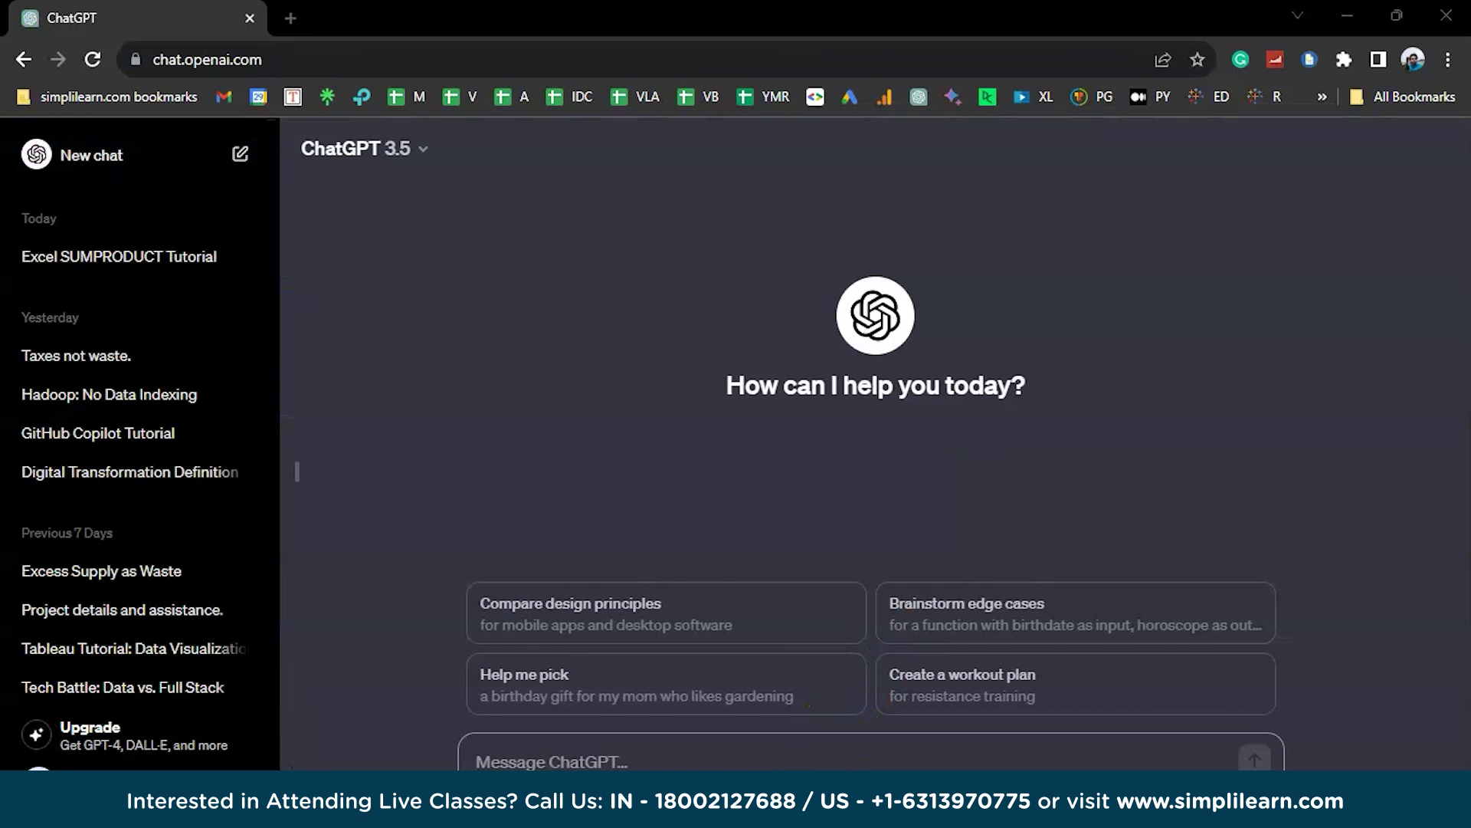
{"action": "left_click_drag", "start_coordinate": [520, 657], "coordinate": [559, 657]}
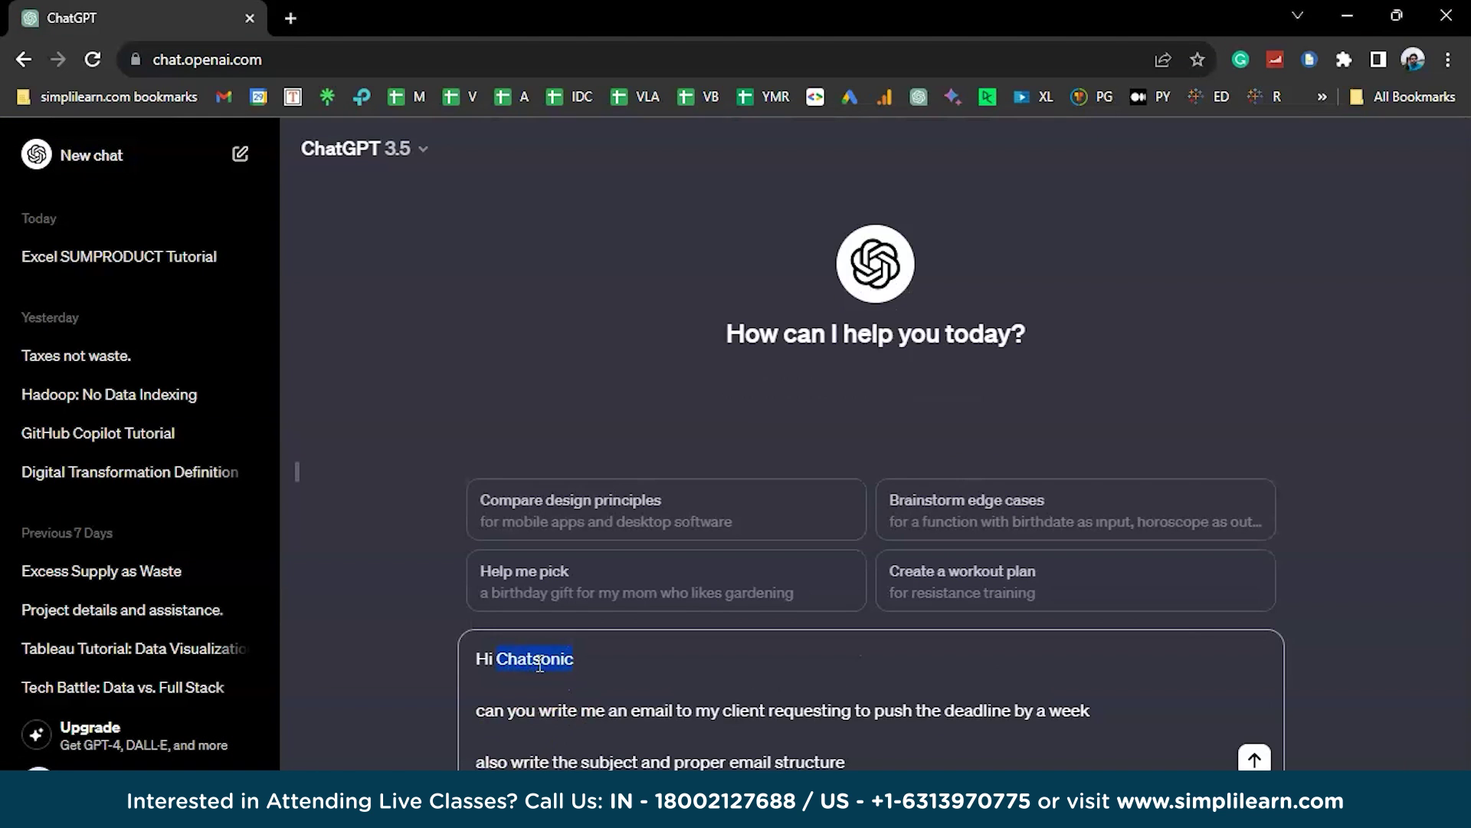
{"action": "type", "text": "CHA"}
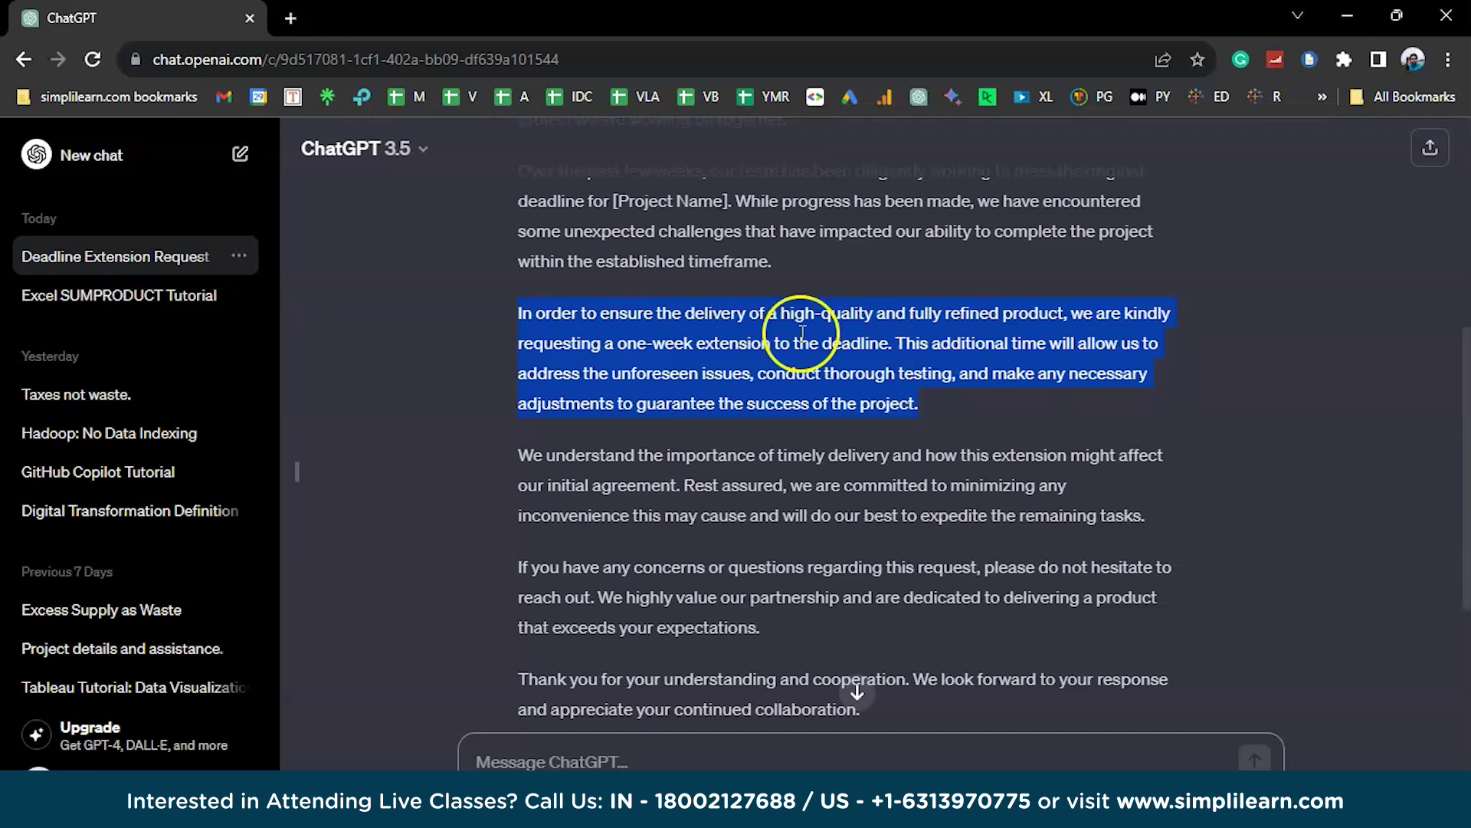
{"action": "double_click", "coordinate": [667, 374]}
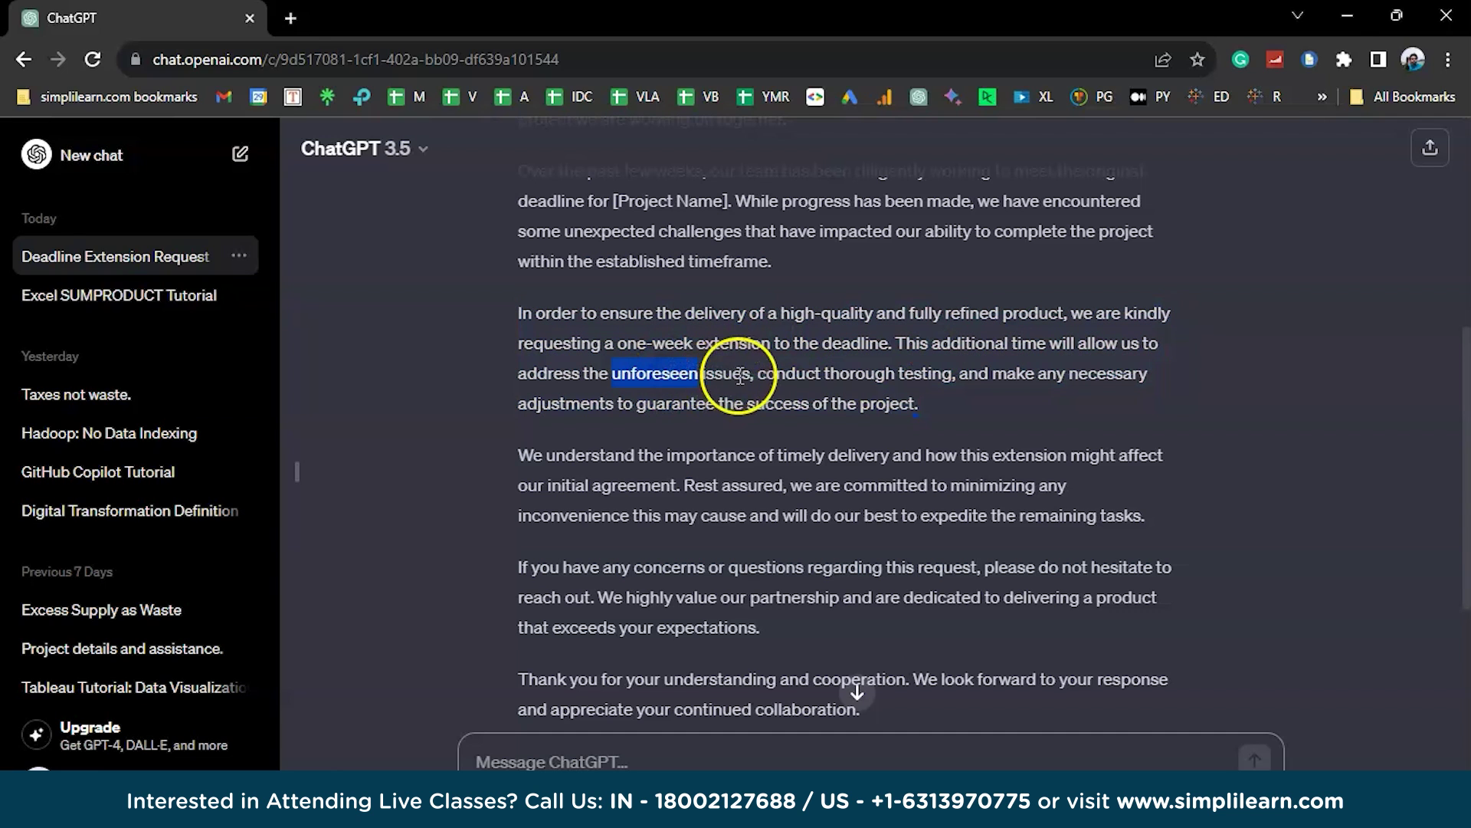
{"action": "left_click_drag", "start_coordinate": [750, 375], "coordinate": [893, 348]}
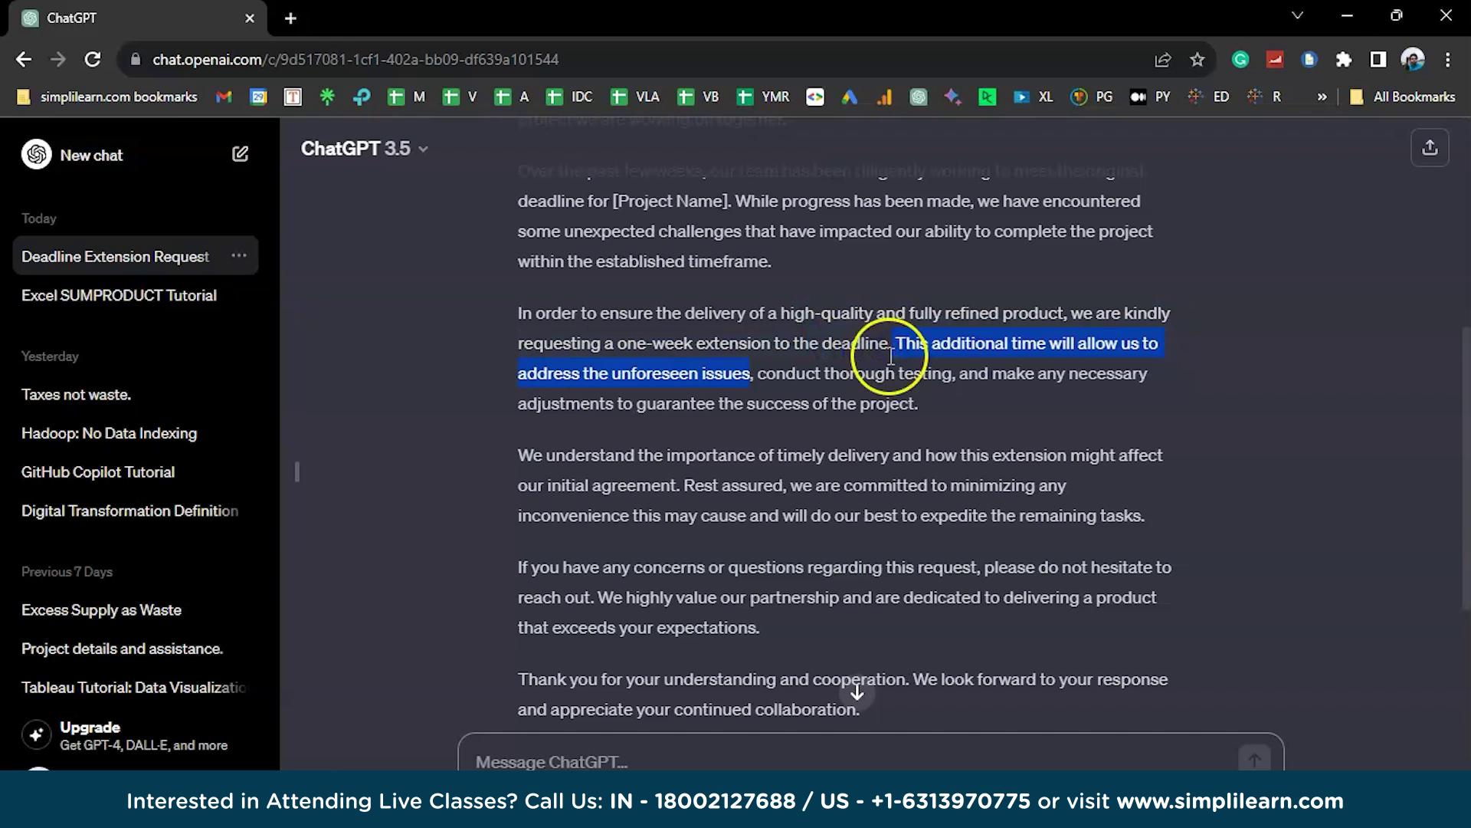
{"action": "triple_click", "coordinate": [862, 390]}
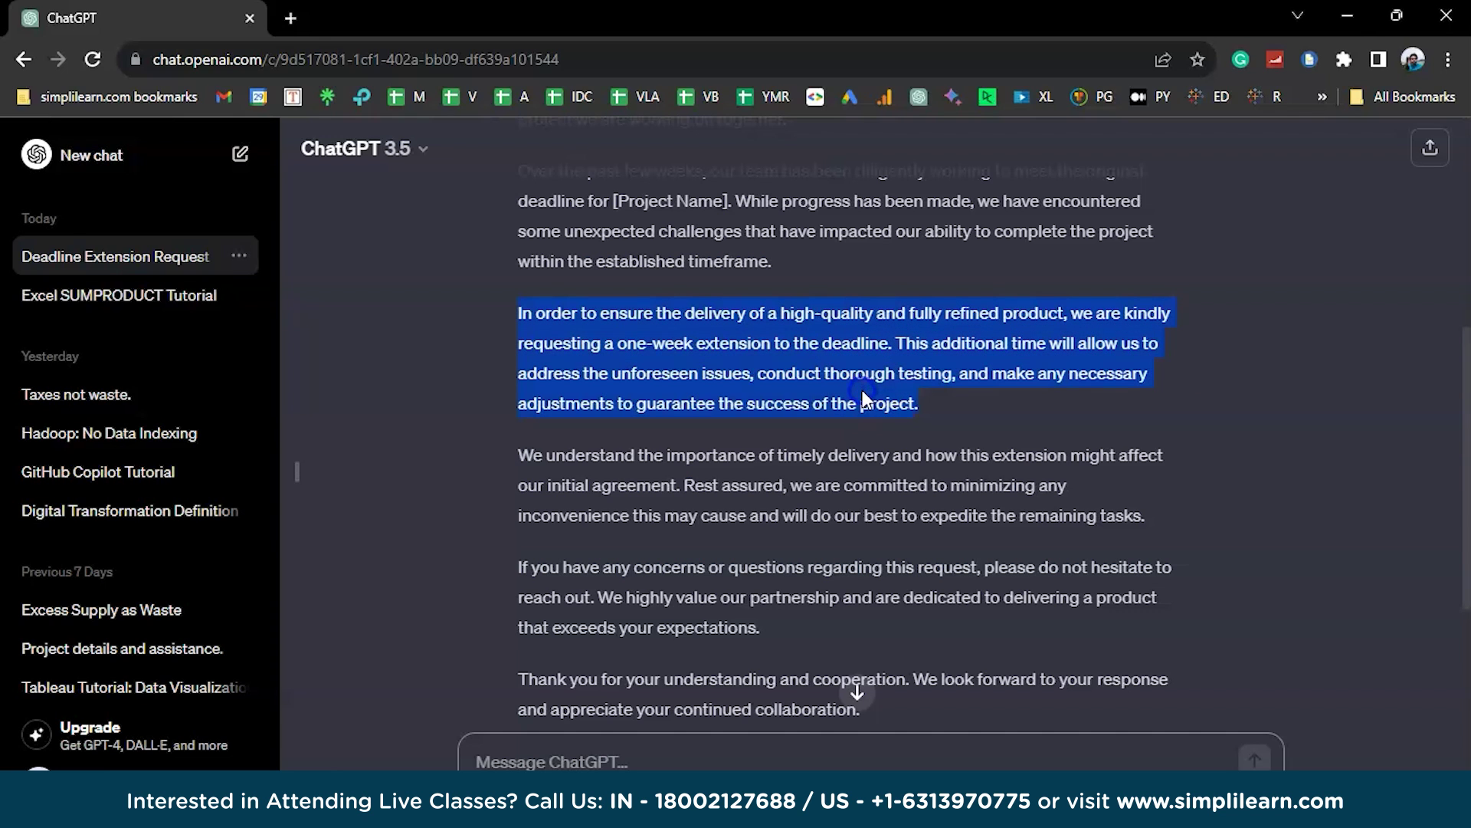
{"action": "left_click", "coordinate": [798, 476]}
{"action": "left_click", "coordinate": [630, 454]}
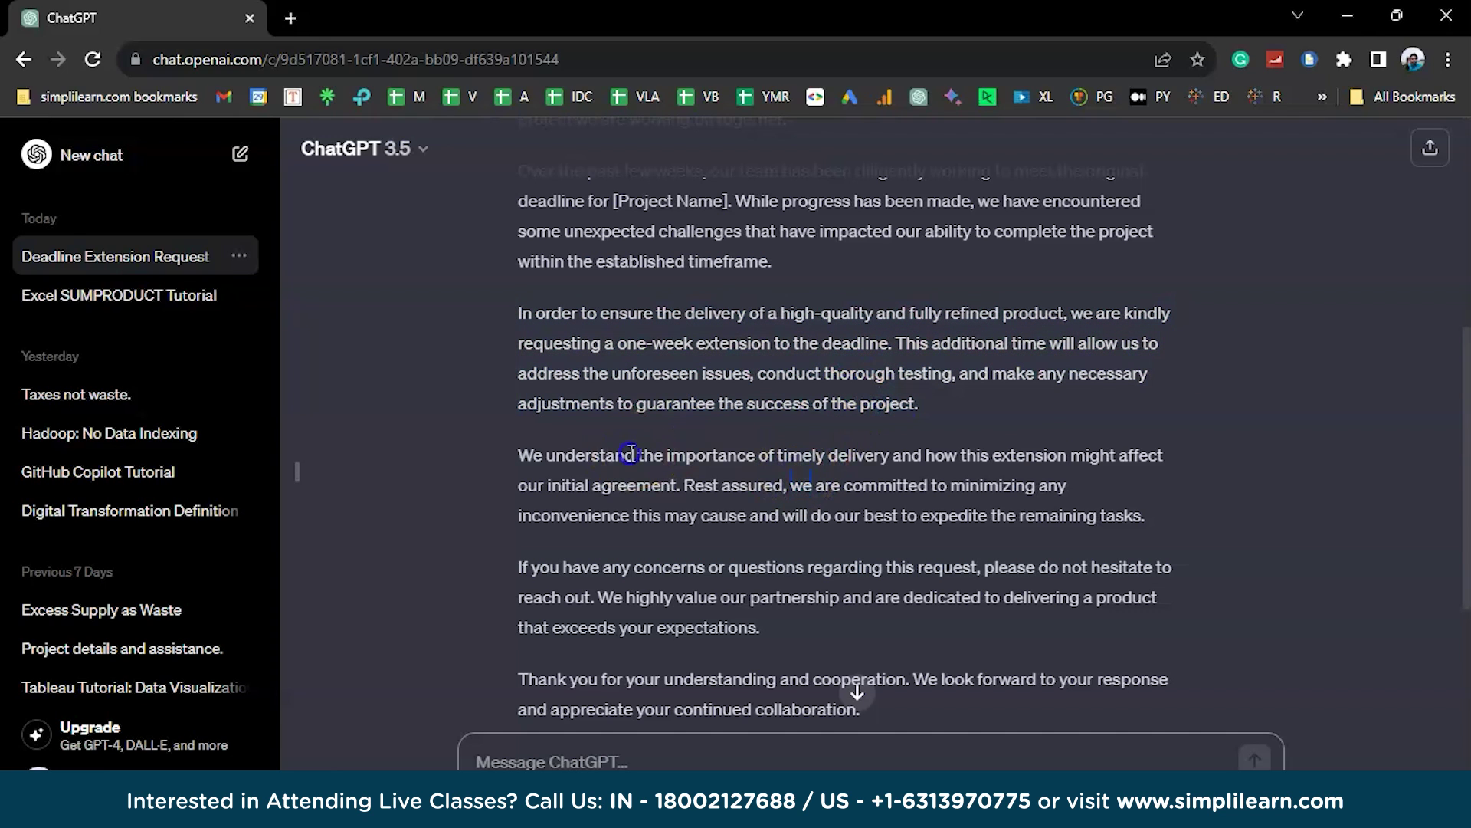
{"action": "triple_click", "coordinate": [630, 453]}
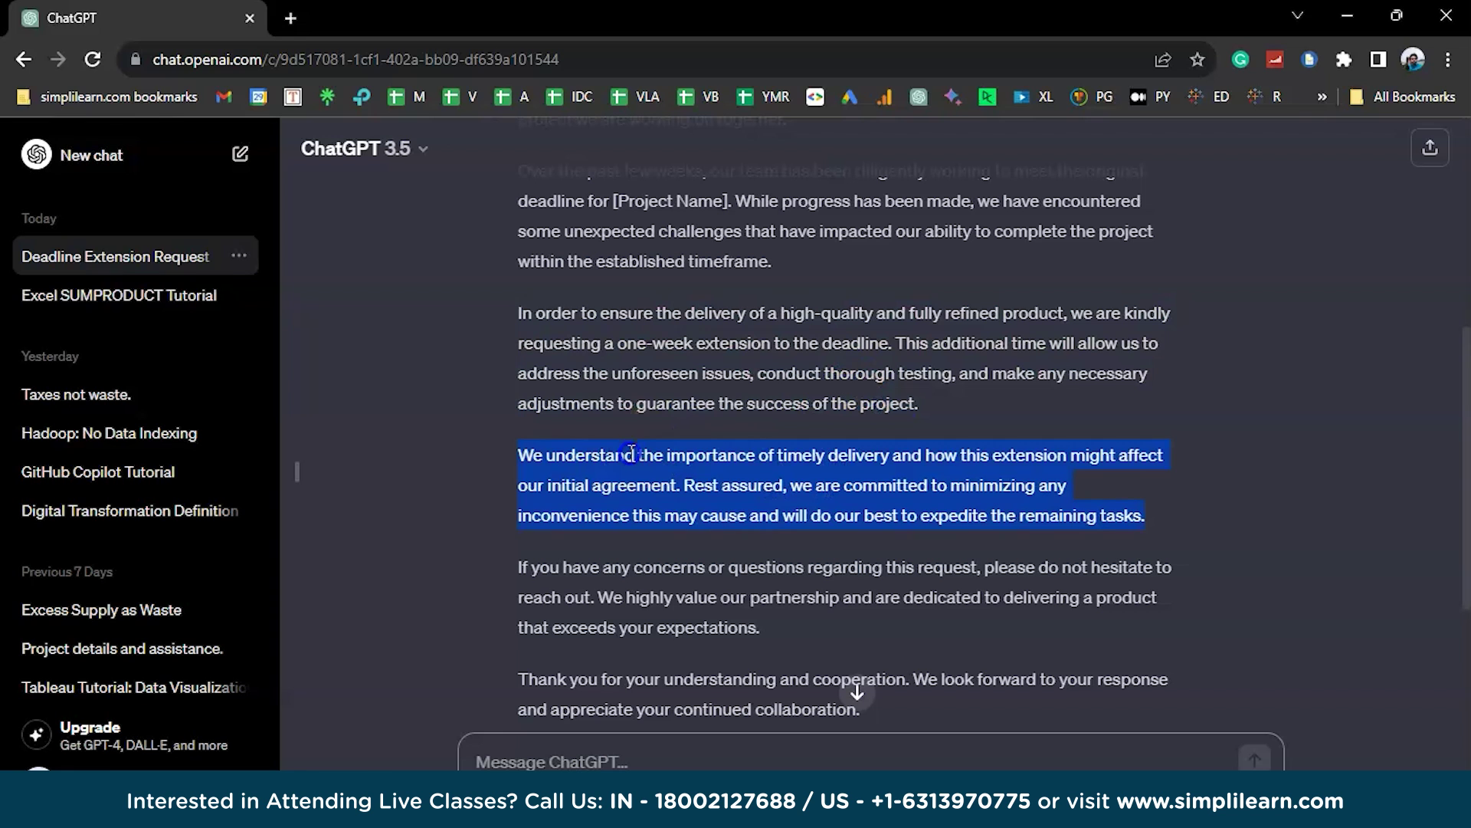
{"action": "double_click", "coordinate": [762, 489]}
{"action": "scroll", "coordinate": [717, 601], "scroll_direction": "down", "scroll_amount": 1}
{"action": "scroll", "coordinate": [719, 605], "scroll_direction": "up", "scroll_amount": 2}
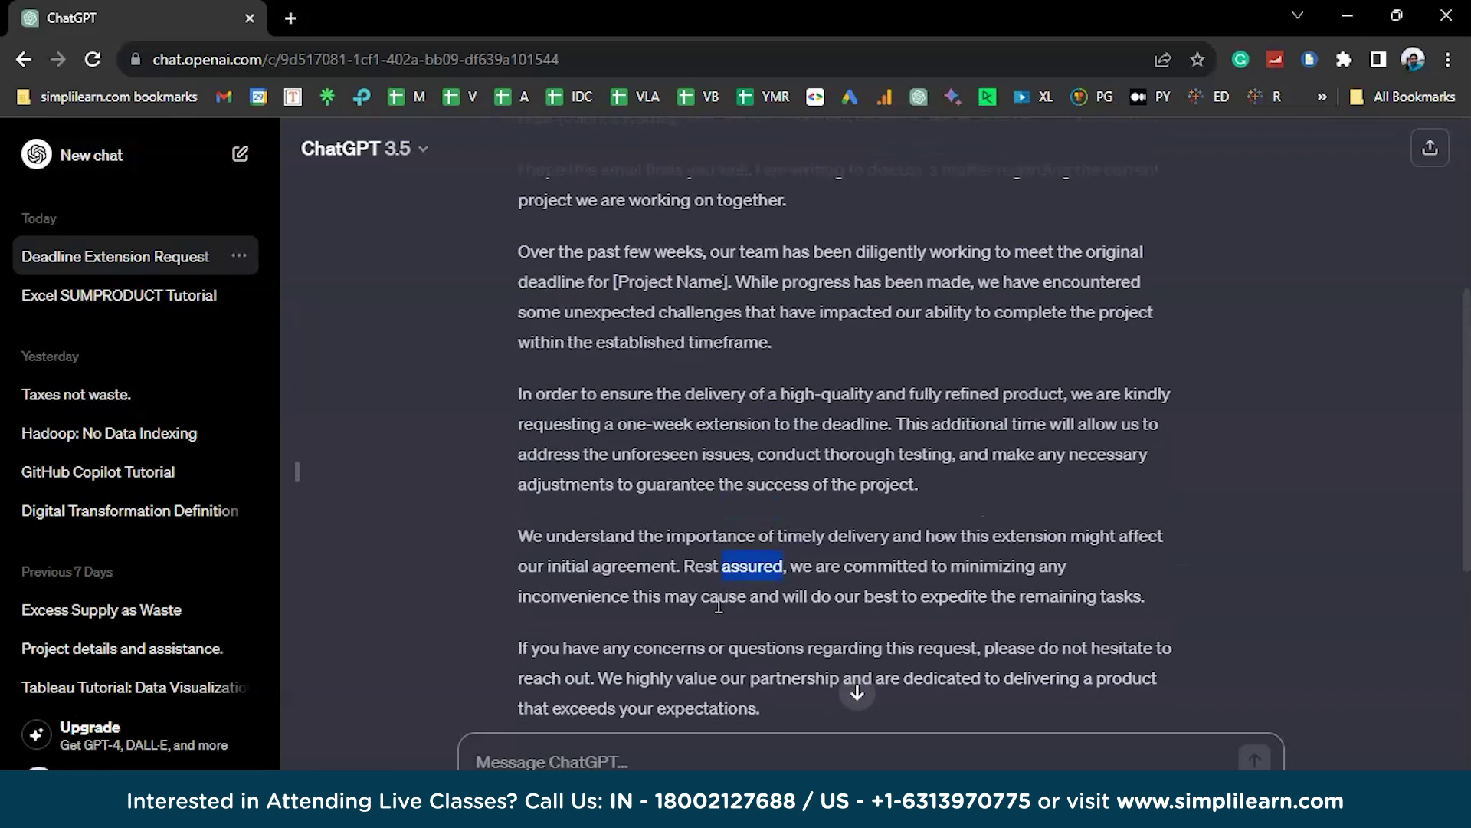
{"action": "scroll", "coordinate": [719, 605], "scroll_direction": "up", "scroll_amount": 2}
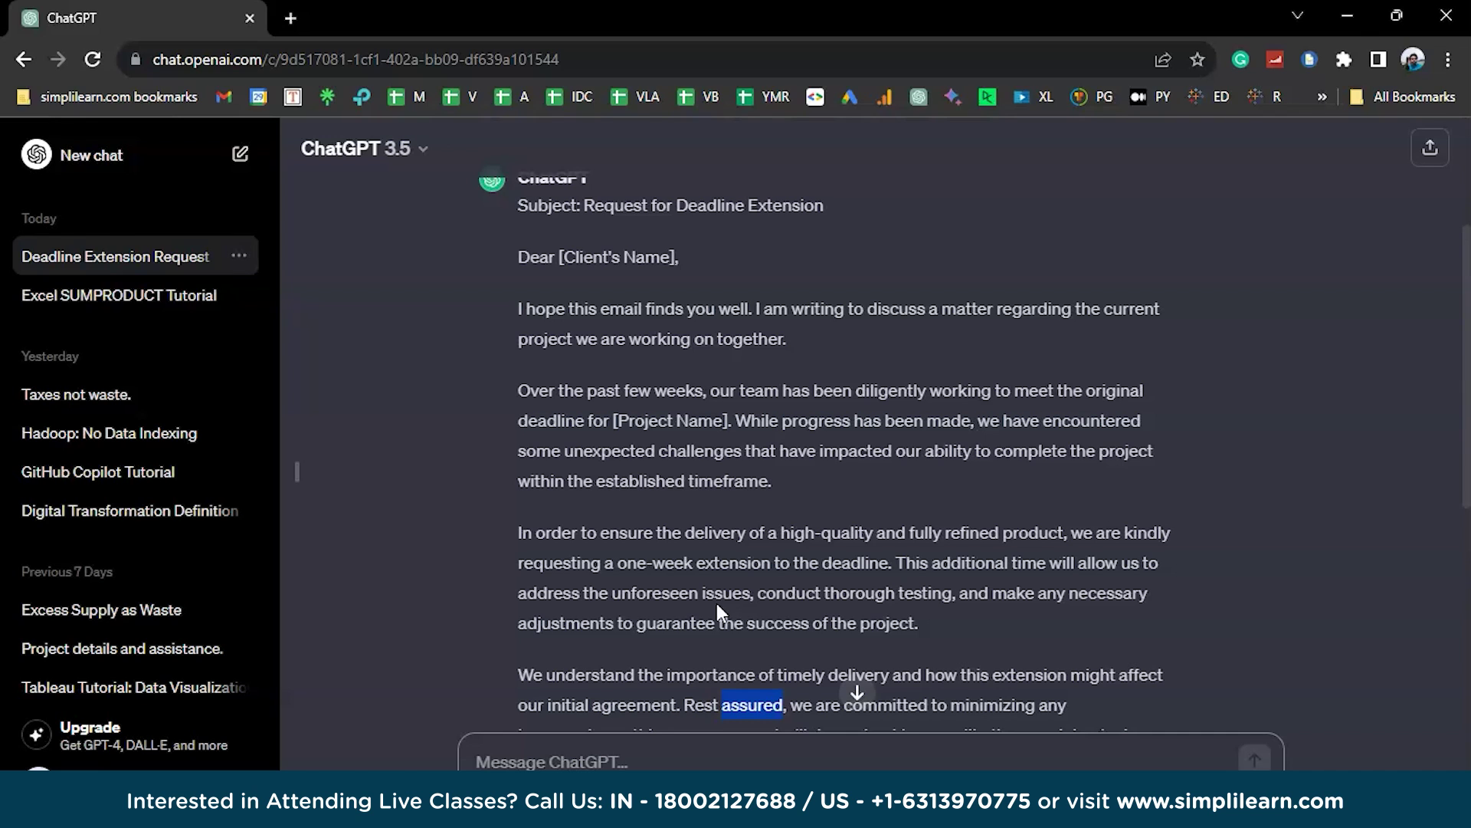
{"action": "double_click", "coordinate": [720, 595]}
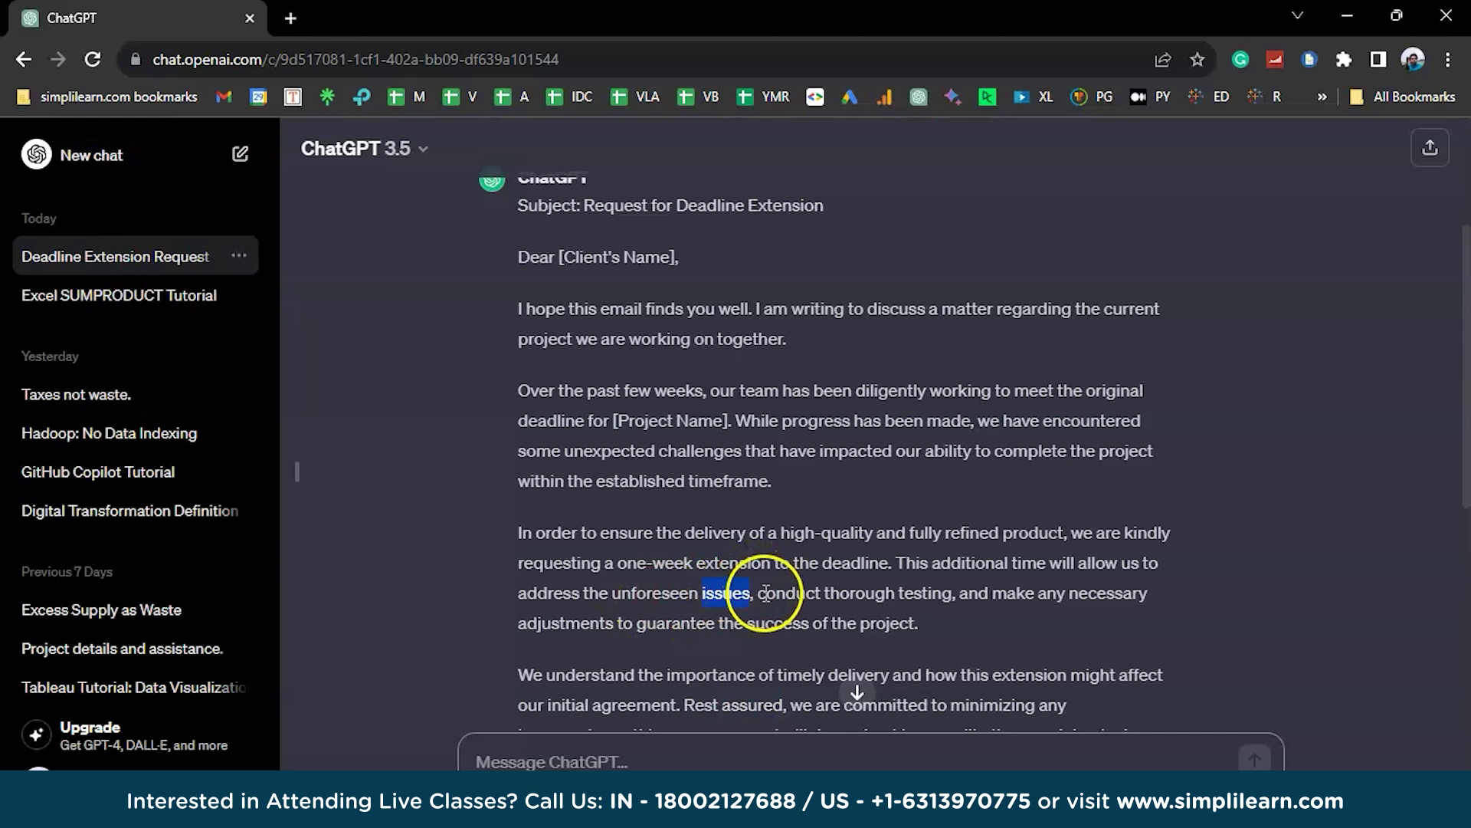
{"action": "left_click_drag", "start_coordinate": [757, 594], "coordinate": [898, 562]}
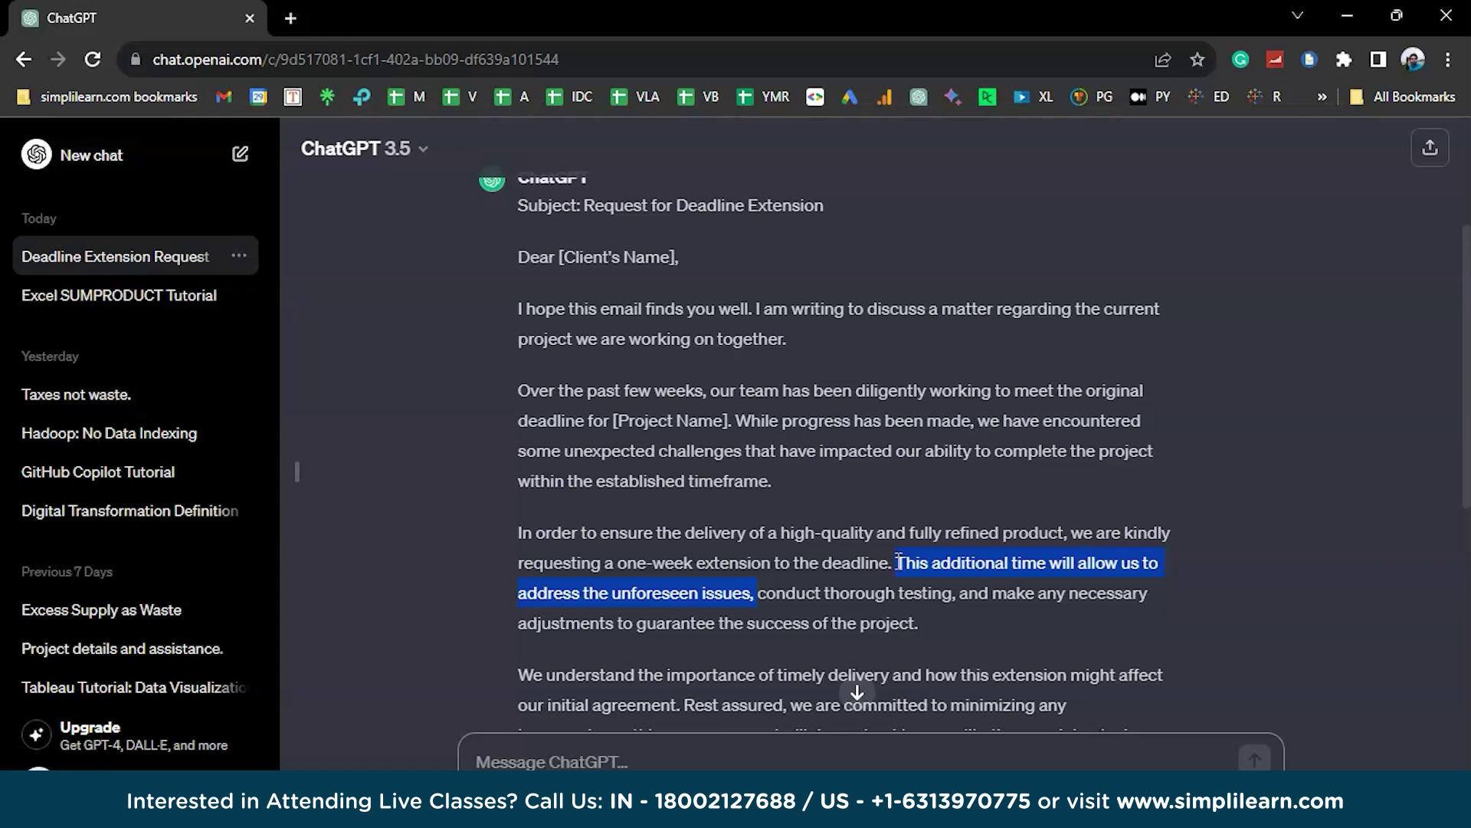
{"action": "scroll", "coordinate": [898, 562], "scroll_direction": "down", "scroll_amount": 2}
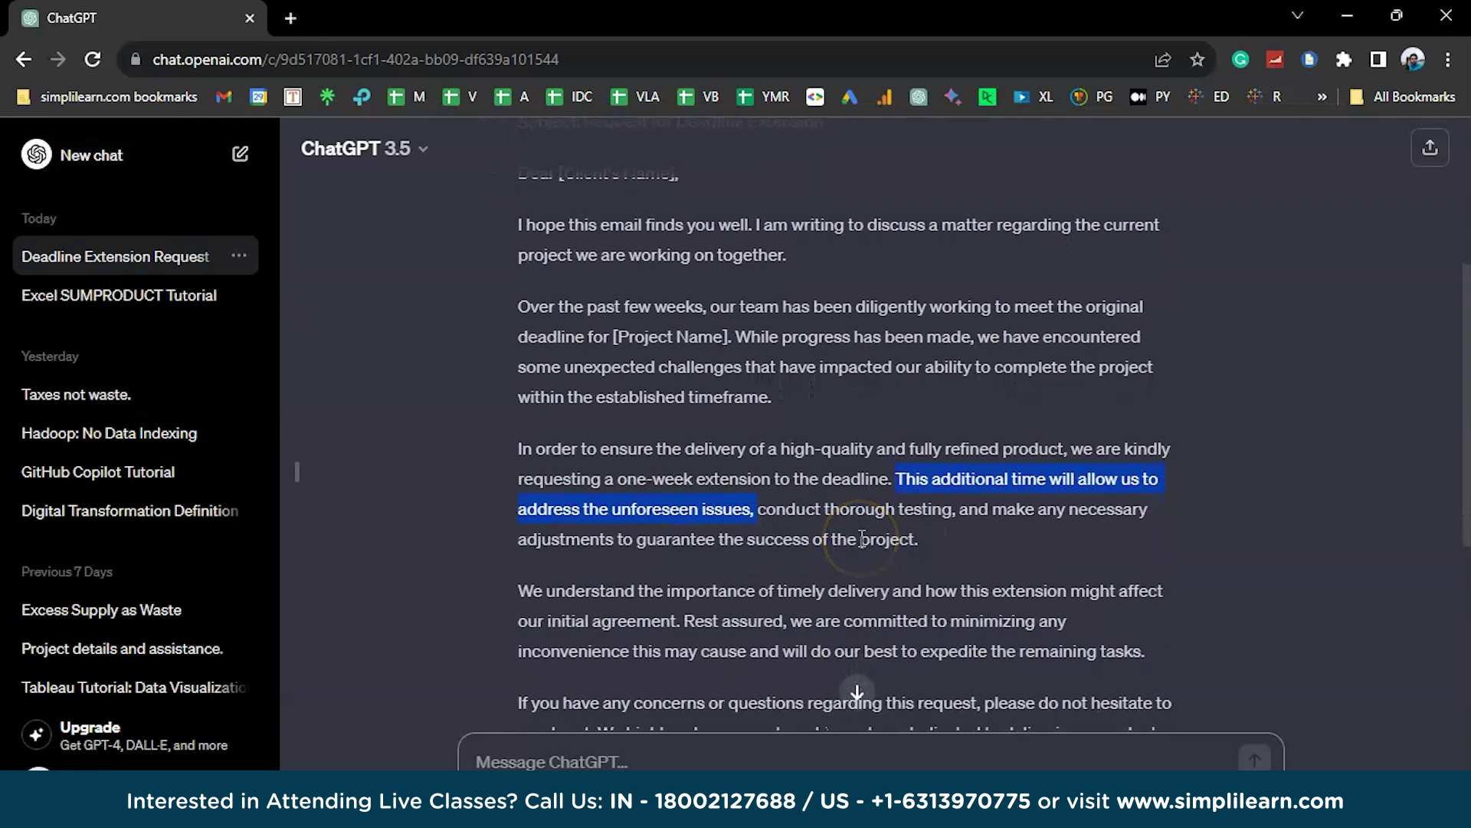
{"action": "scroll", "coordinate": [696, 556], "scroll_direction": "down", "scroll_amount": 4}
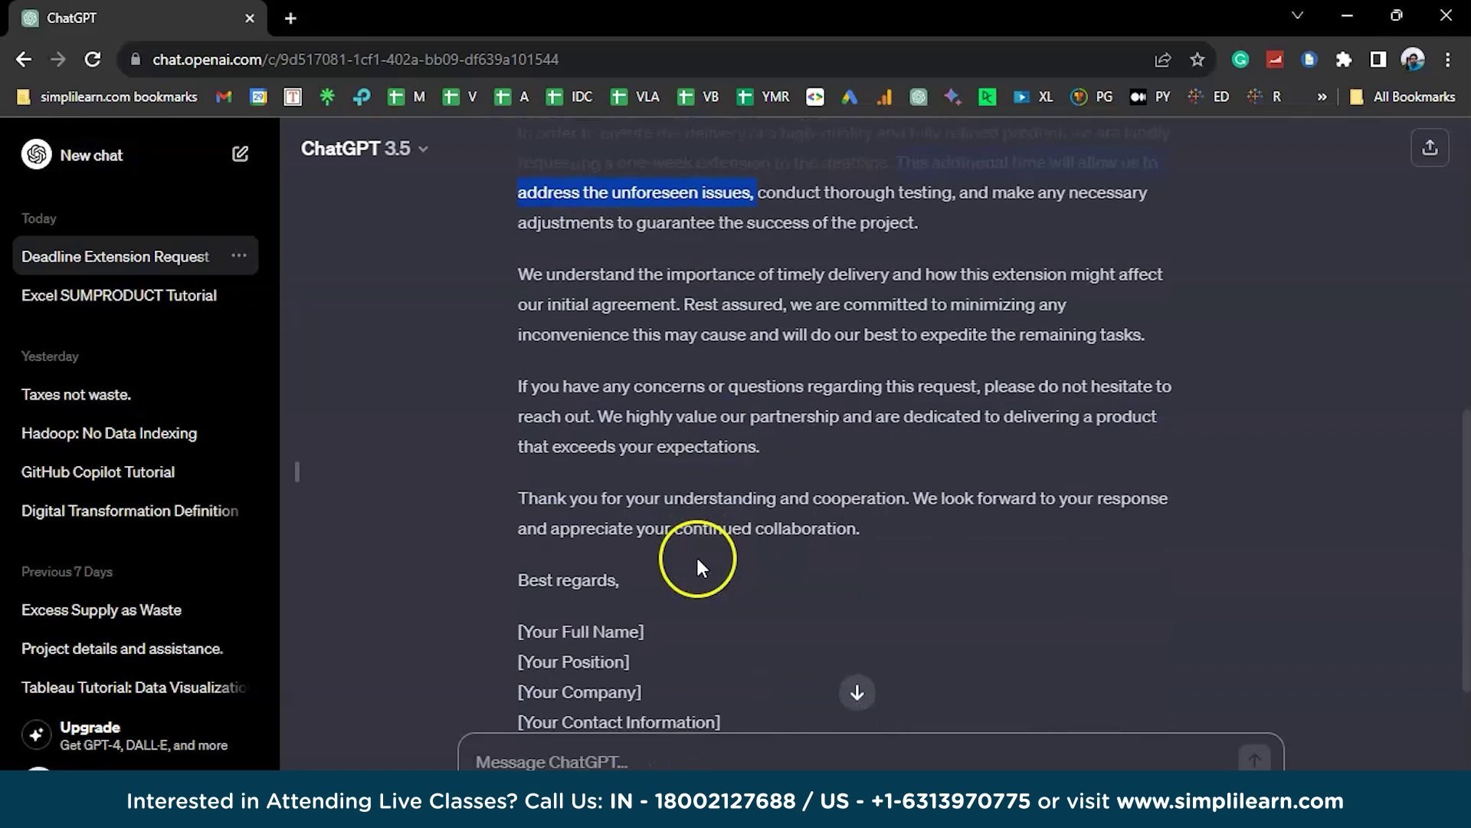
Ask ChatGPT 'Can you book me a hotel reservation ?' and select the question text.
{"action": "left_click", "coordinate": [629, 741]}
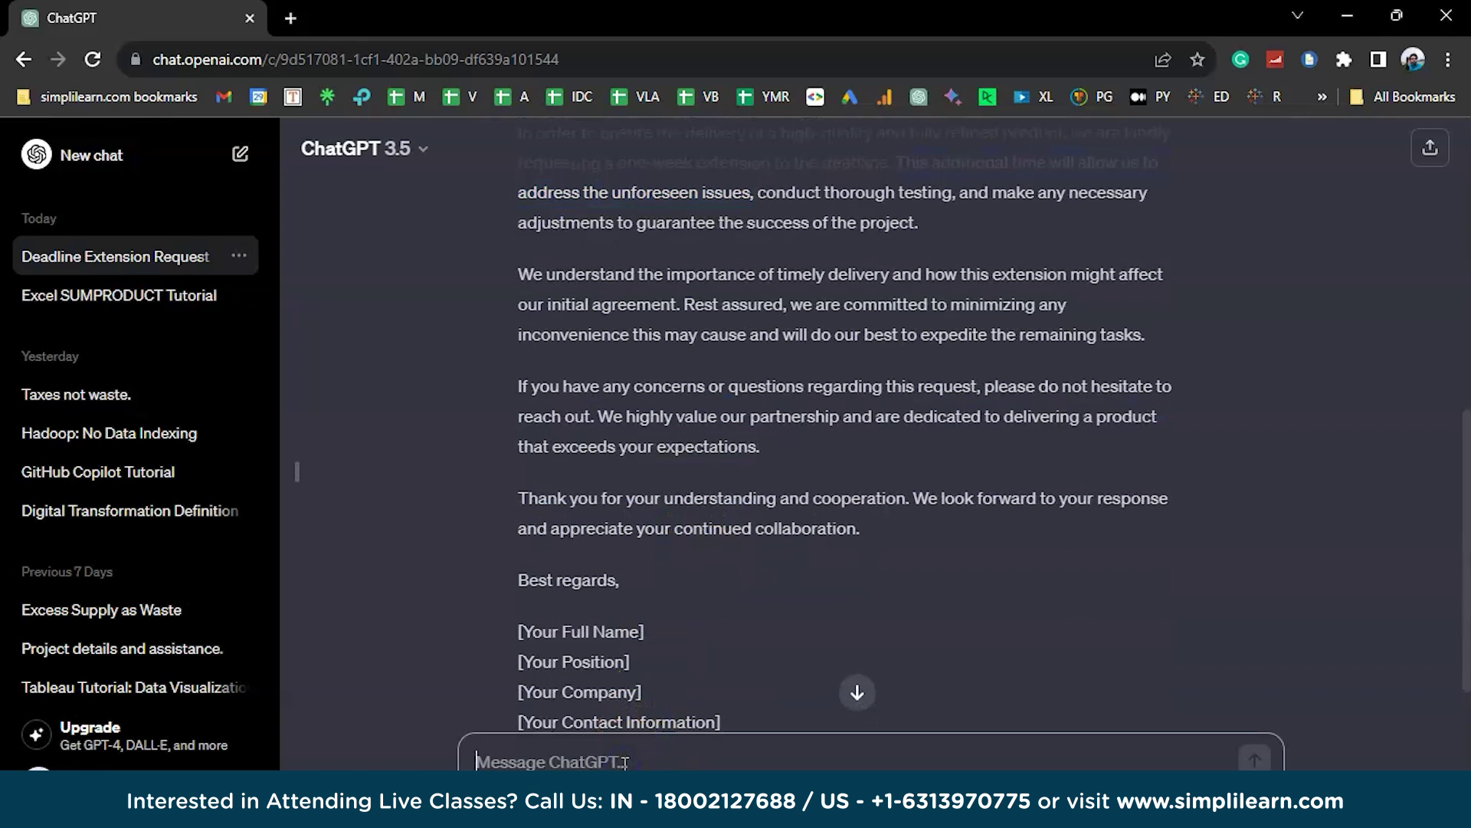
{"action": "type", "text": "C"}
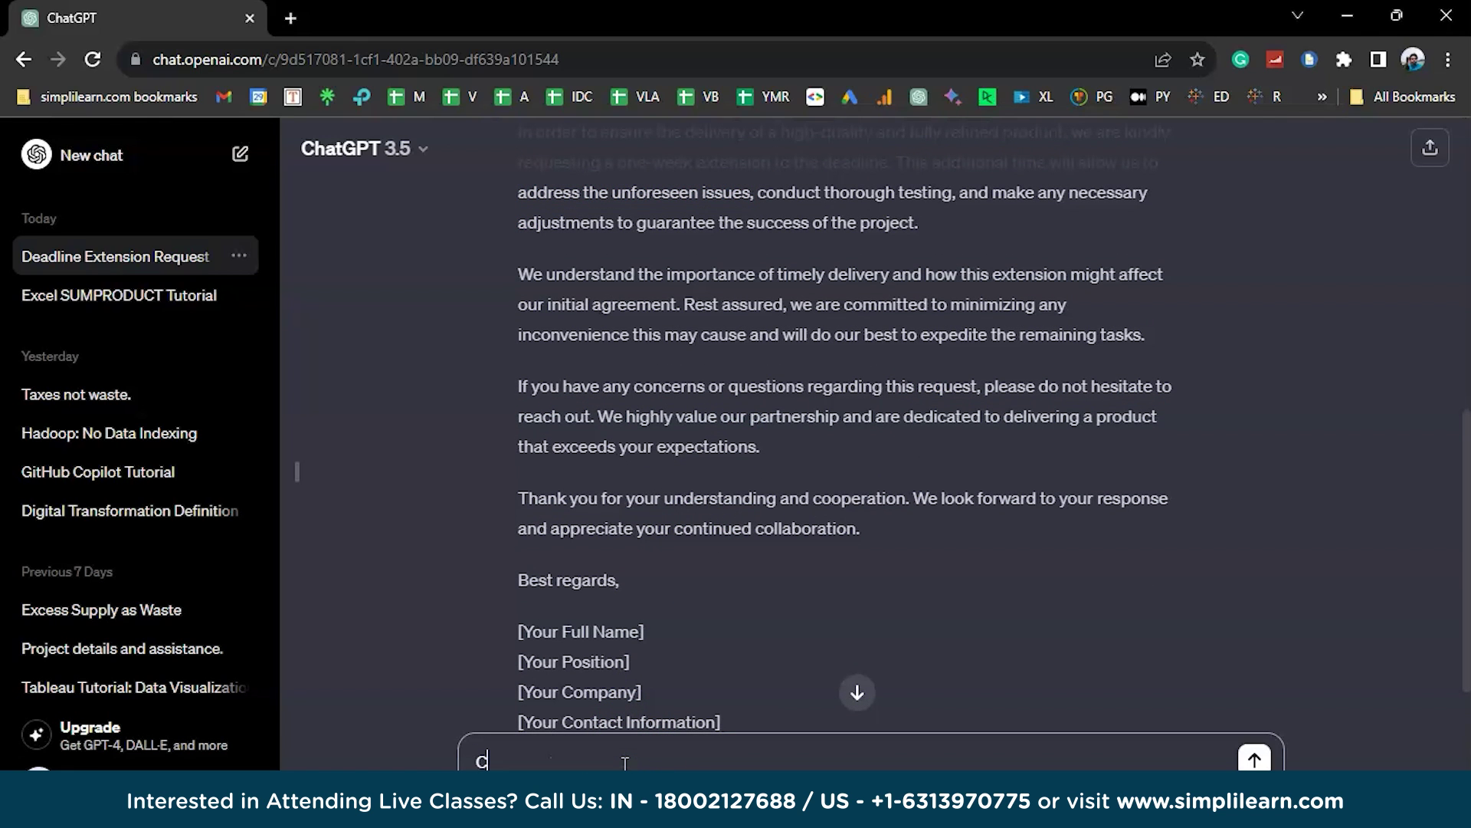
{"action": "type", "text": "an you book me "}
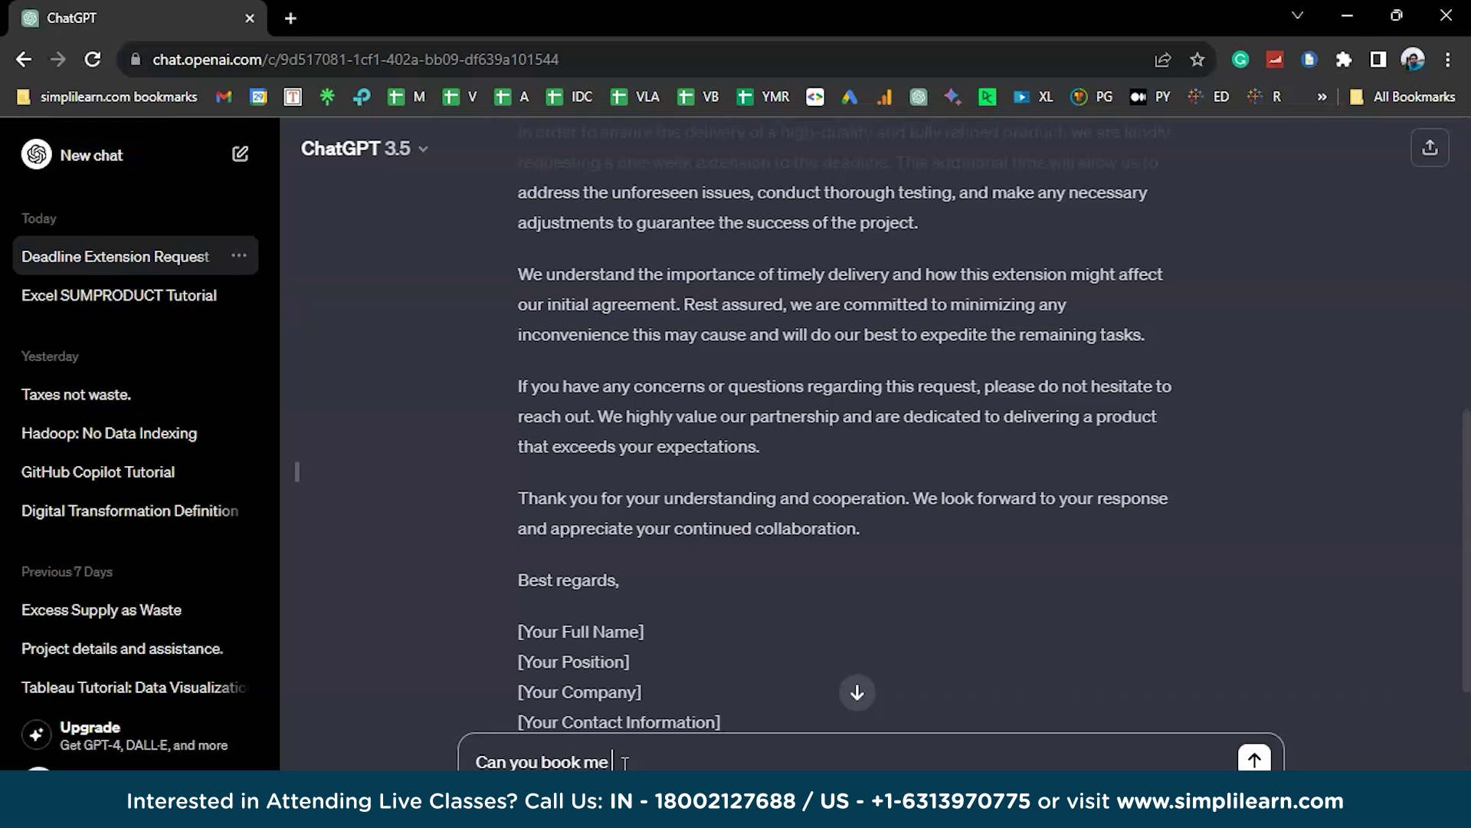
{"action": "type", "text": "a hotel reservation ?"}
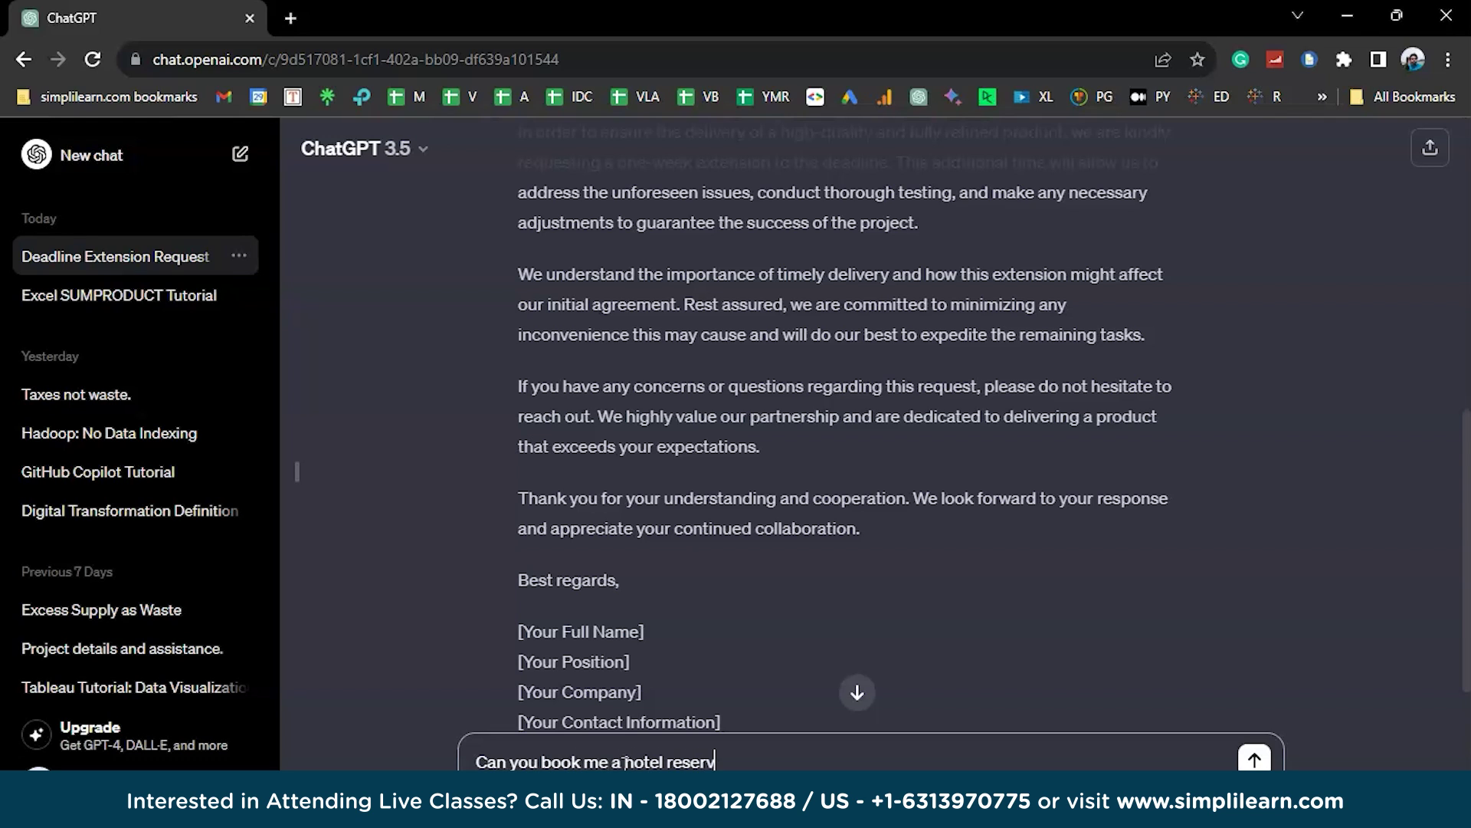
{"action": "key", "text": "Return"}
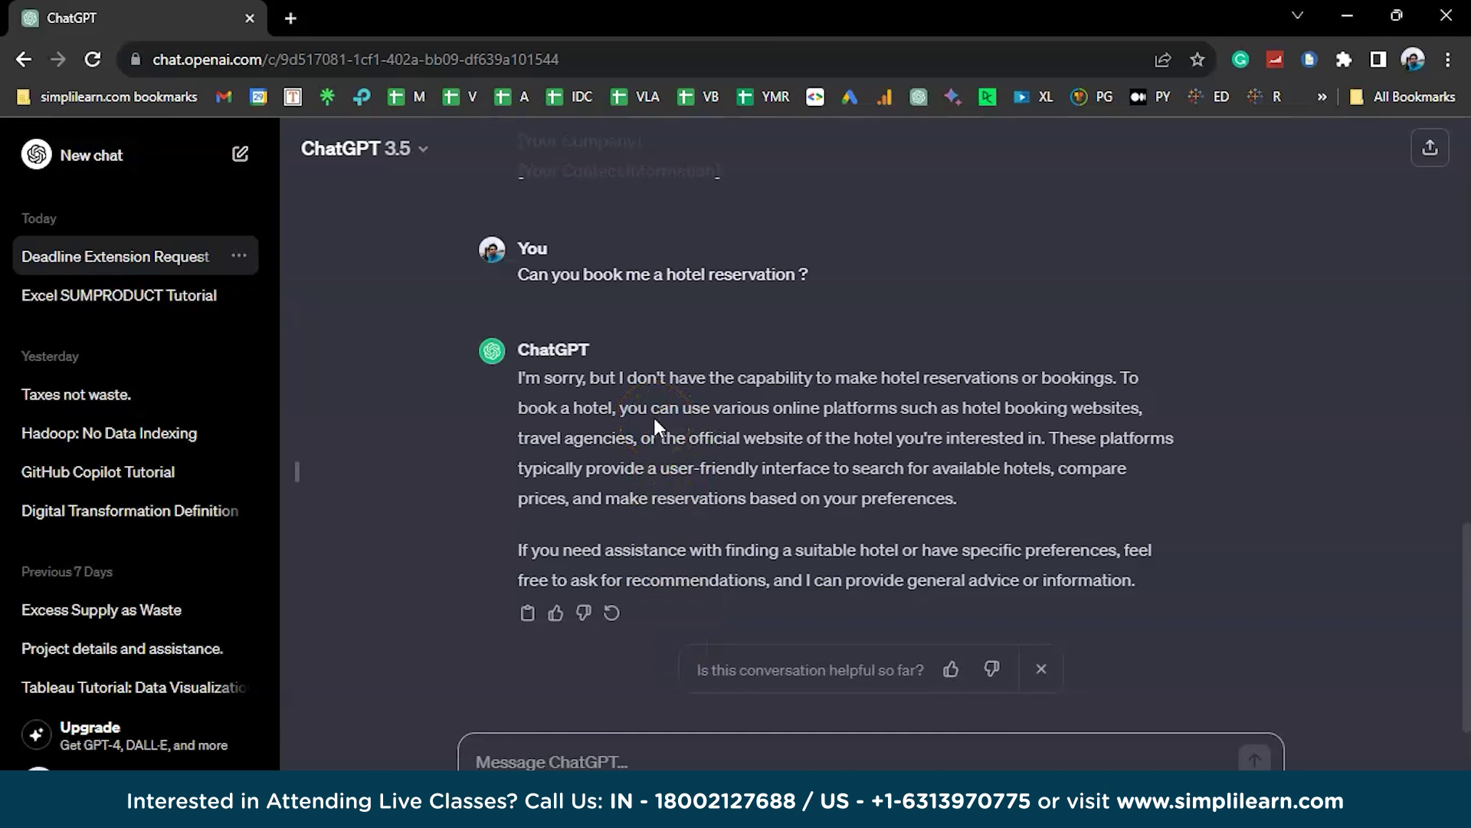
{"action": "double_click", "coordinate": [636, 273]}
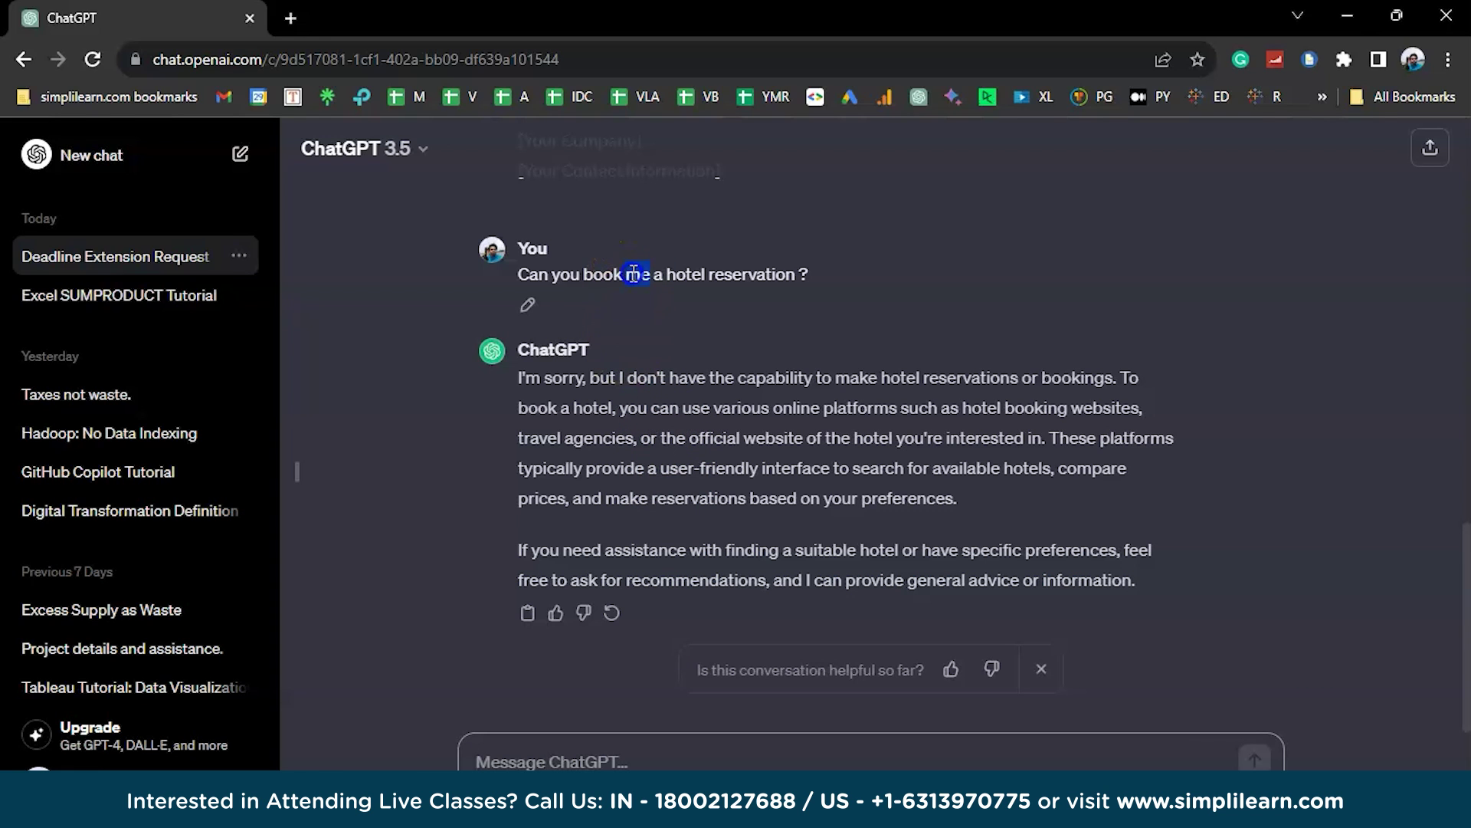
{"action": "triple_click", "coordinate": [635, 273]}
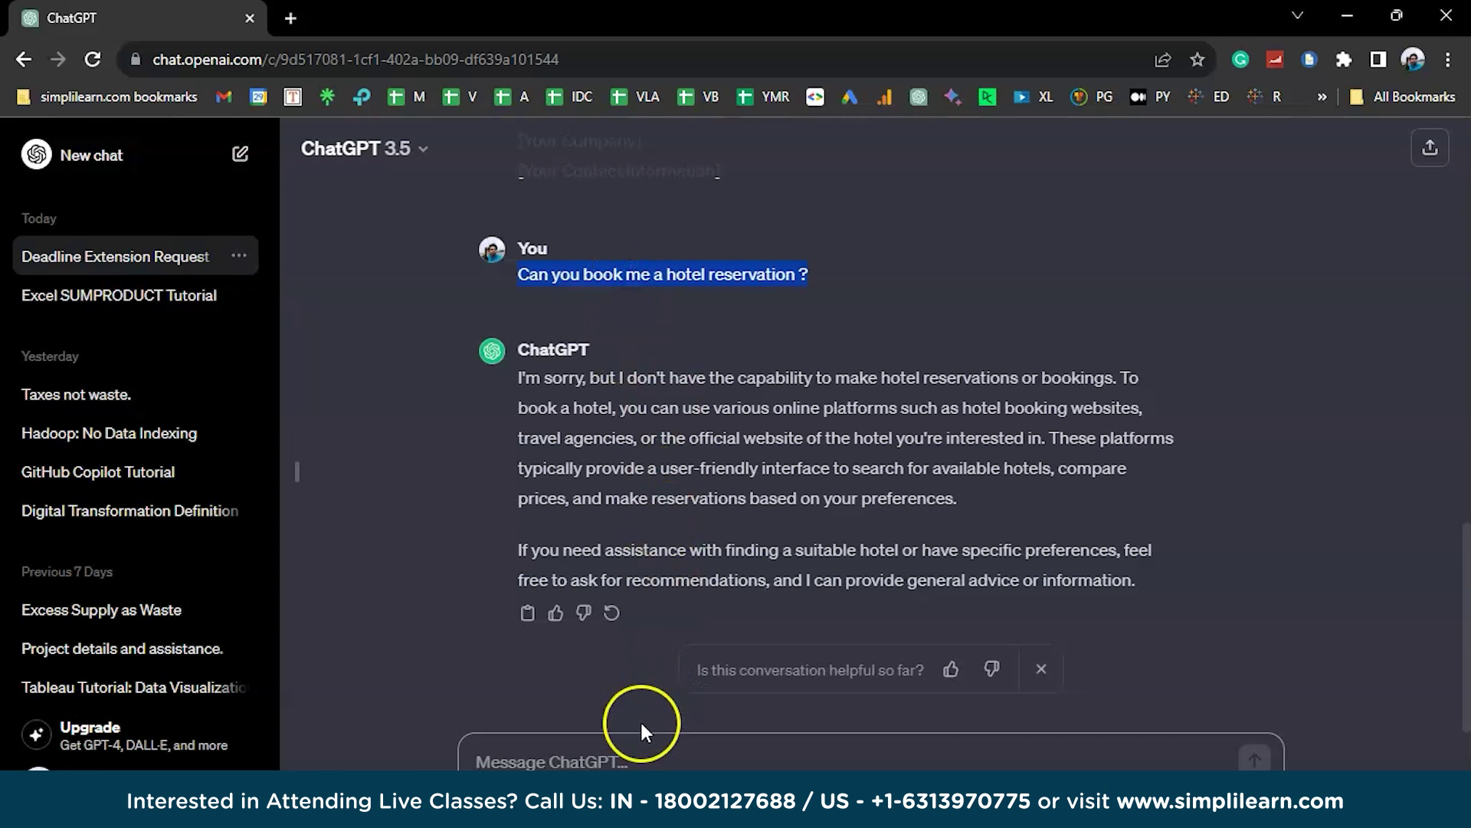
{"action": "left_click", "coordinate": [629, 754]}
{"action": "key", "text": "alt+Tab"}
{"action": "key", "text": "alt+Tab"}
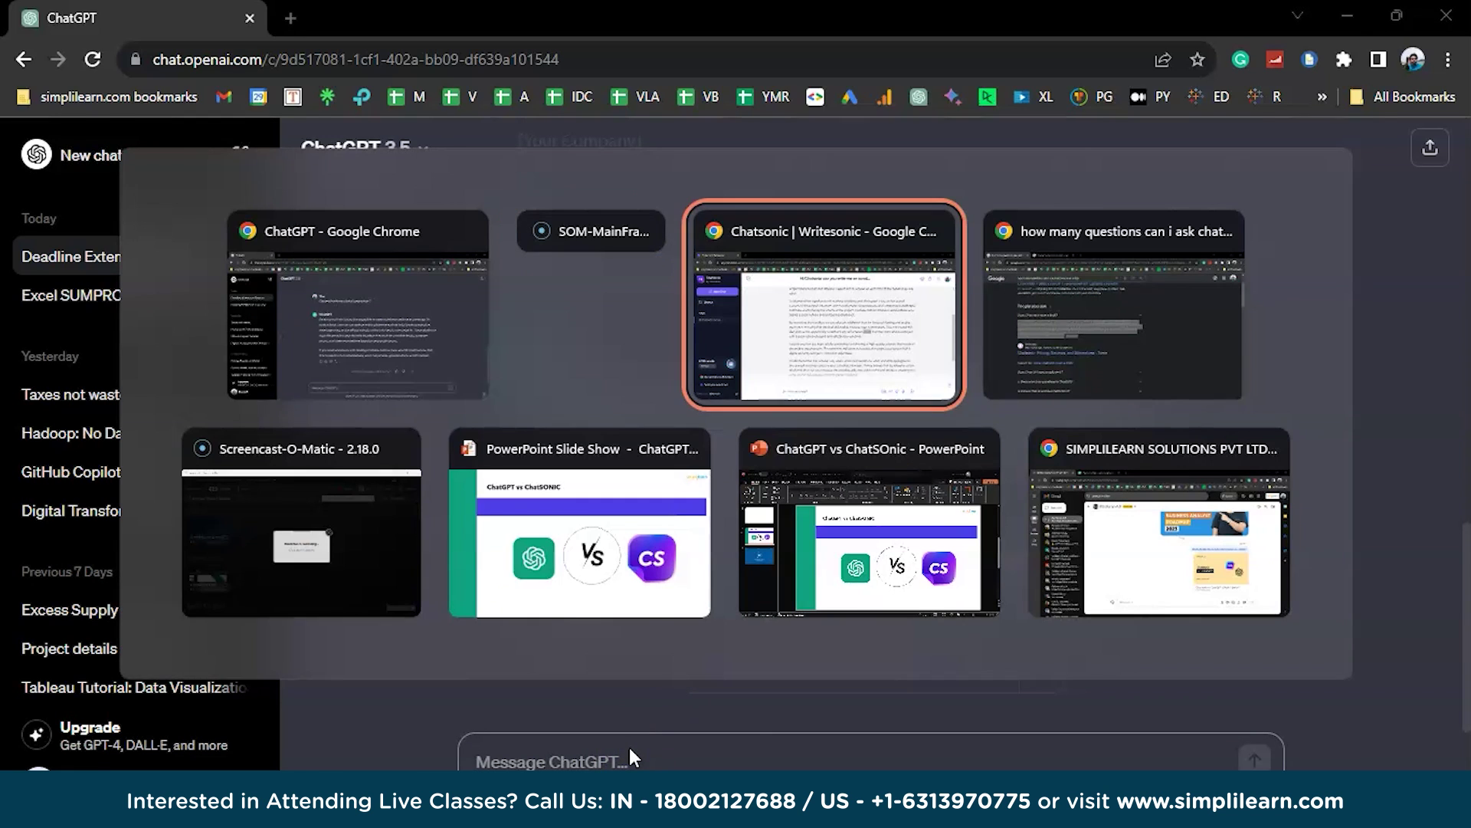
Paste 'Can you book me a hotel reservation ?' into Chatsonic and send it.
{"action": "scroll", "coordinate": [619, 766], "scroll_direction": "down", "scroll_amount": 7}
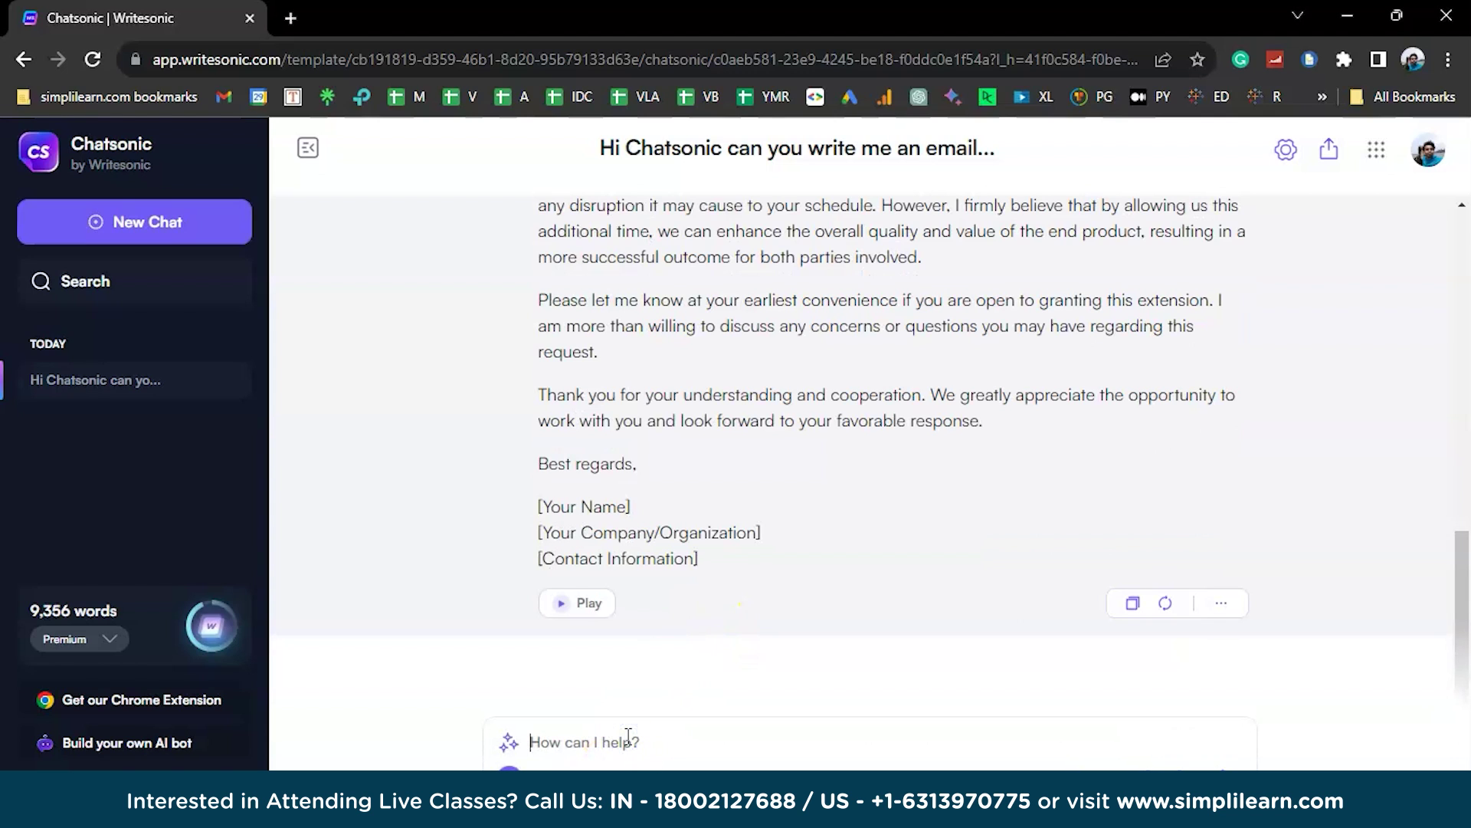
{"action": "key", "text": "ctrl+v"}
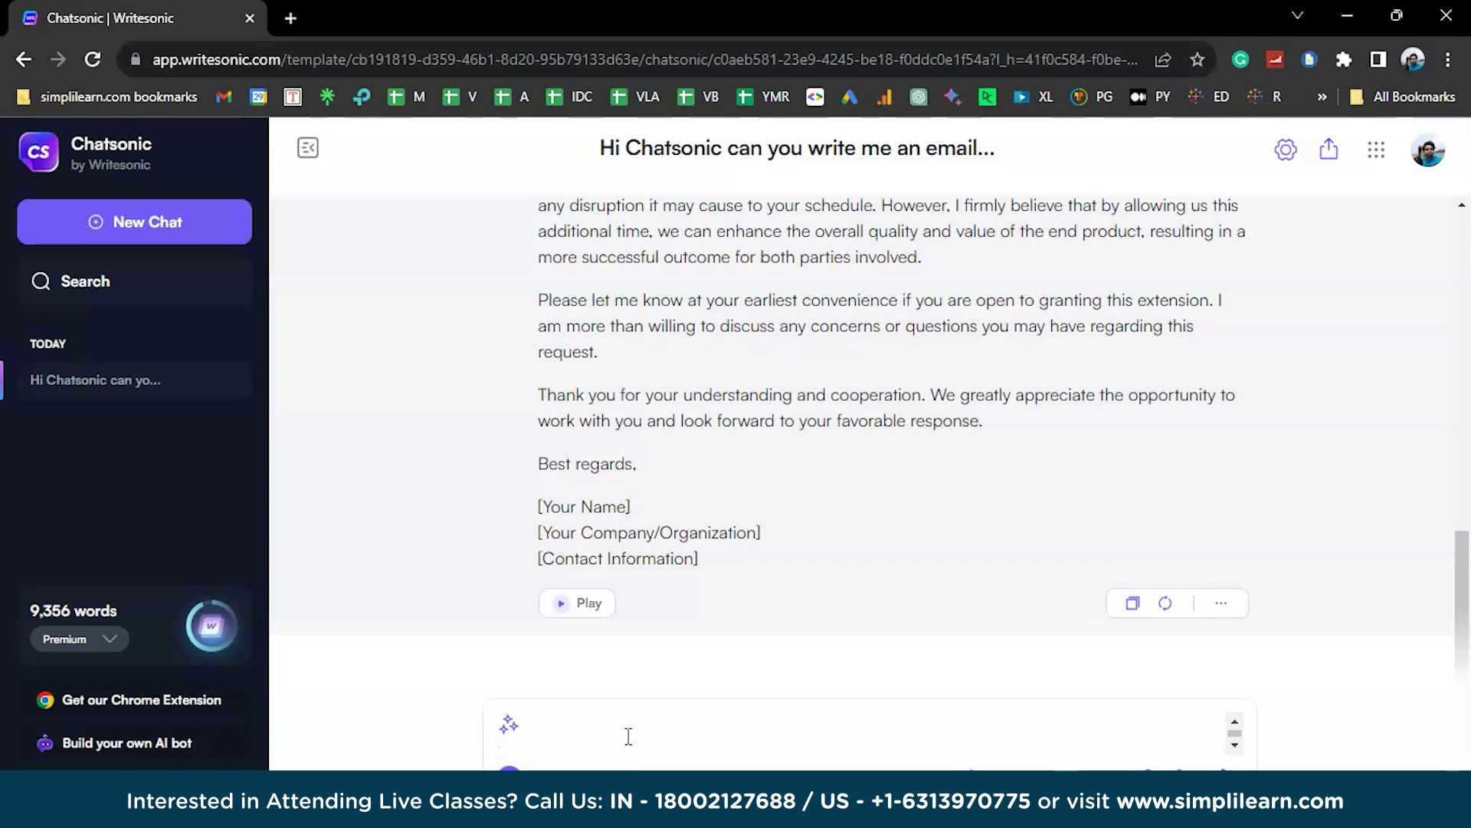
{"action": "left_click", "coordinate": [1240, 731]}
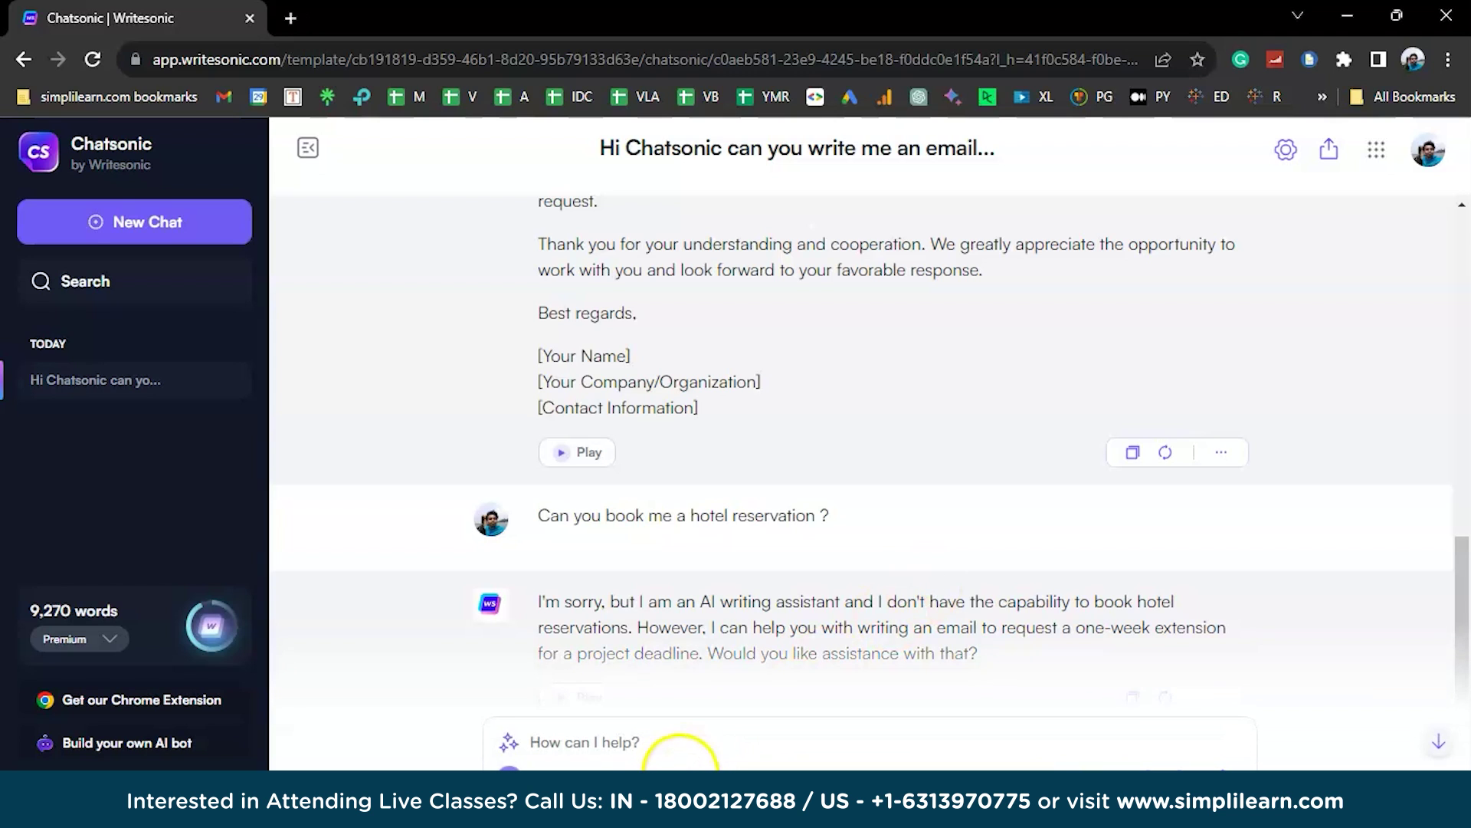
Ask Chatsonic 'what's the result of Cricket world cup 2023' and select the question.
{"action": "left_click", "coordinate": [695, 741]}
{"action": "type", "text": "w"}
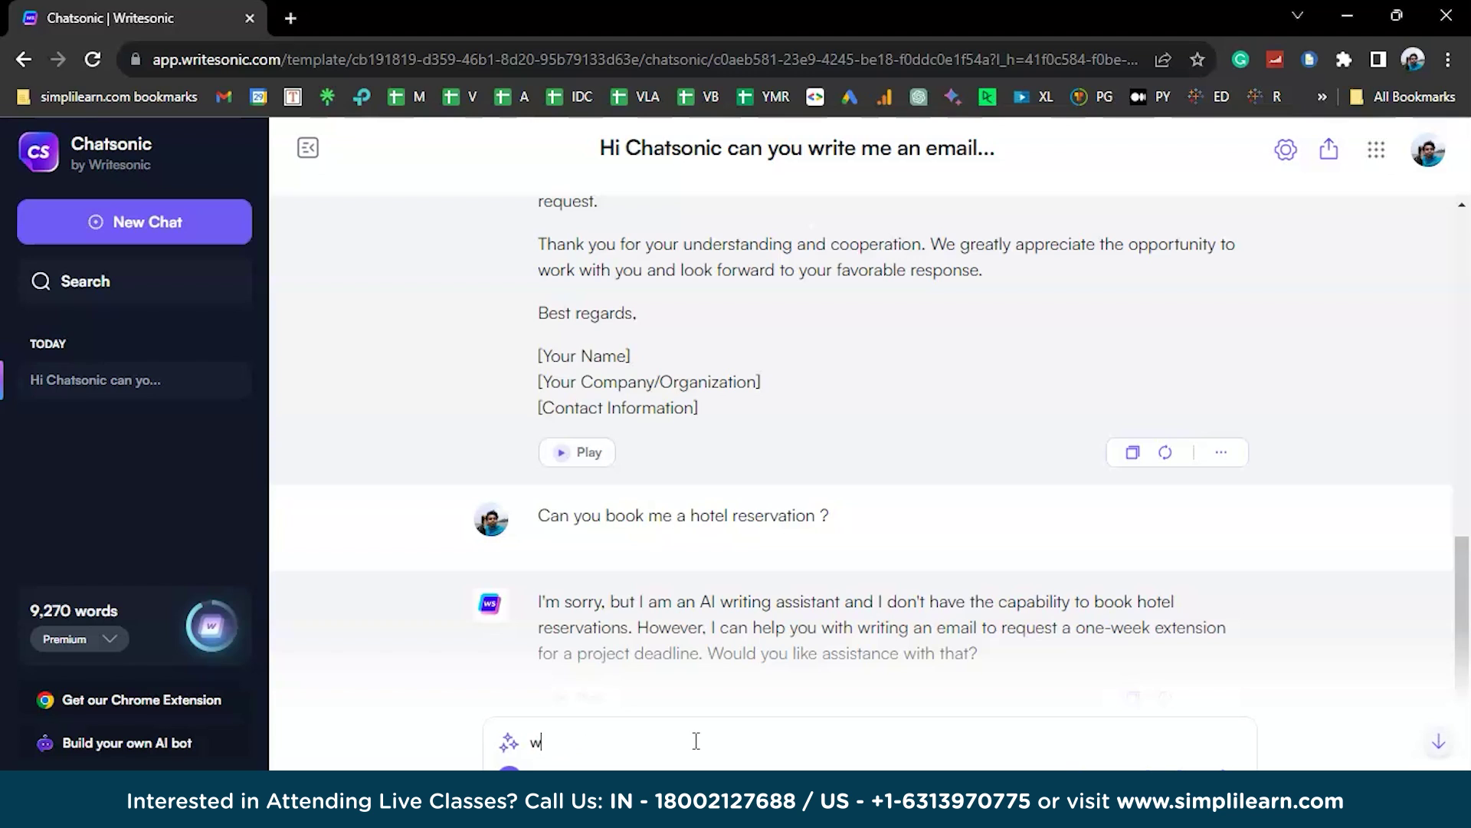
{"action": "type", "text": "hat's the result of Cricket wo"}
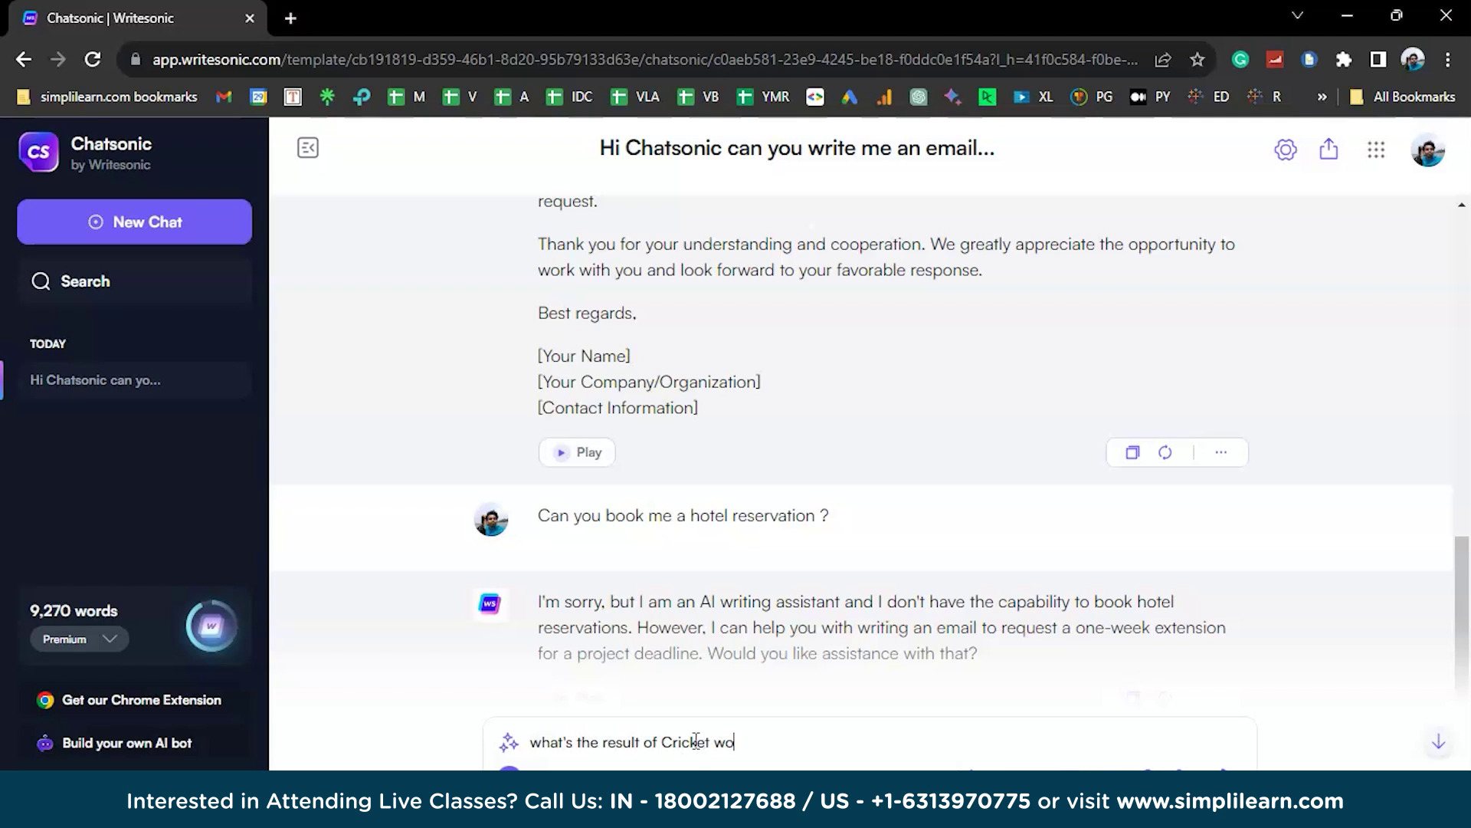
{"action": "type", "text": "rld cup 2023"}
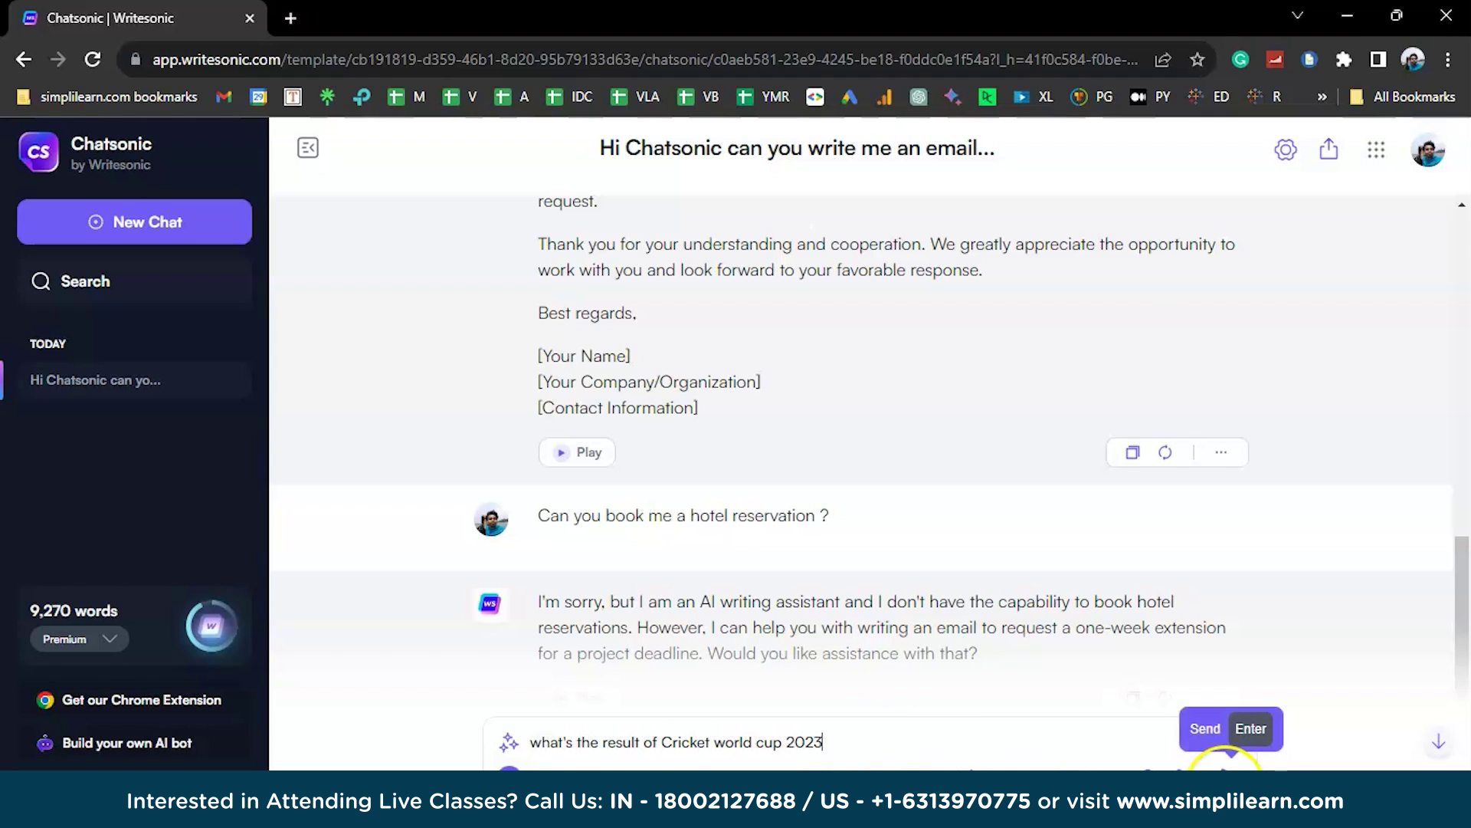
{"action": "left_click", "coordinate": [1226, 762]}
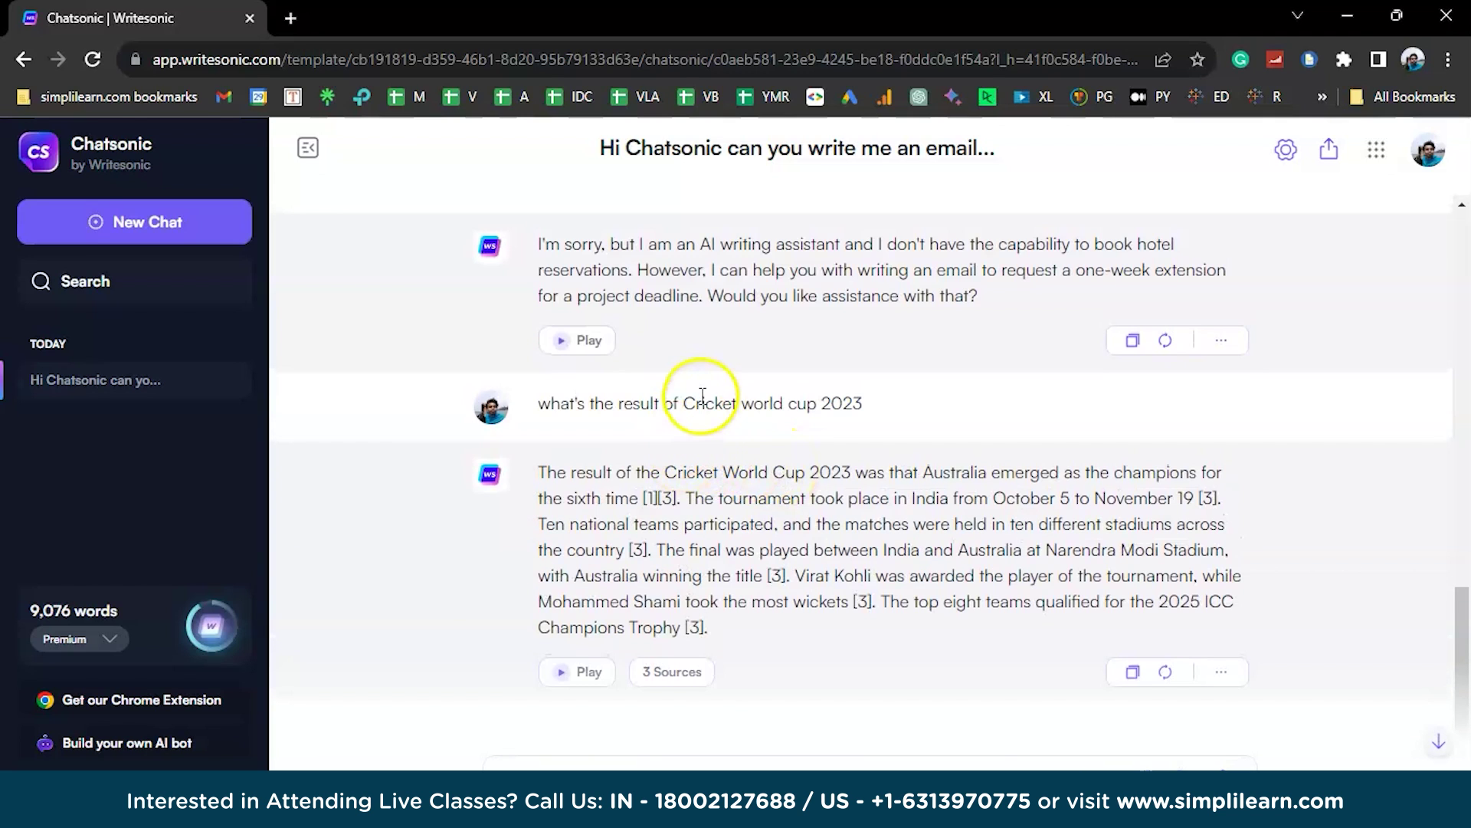
{"action": "triple_click", "coordinate": [703, 395]}
{"action": "key", "text": "ctrl+c"}
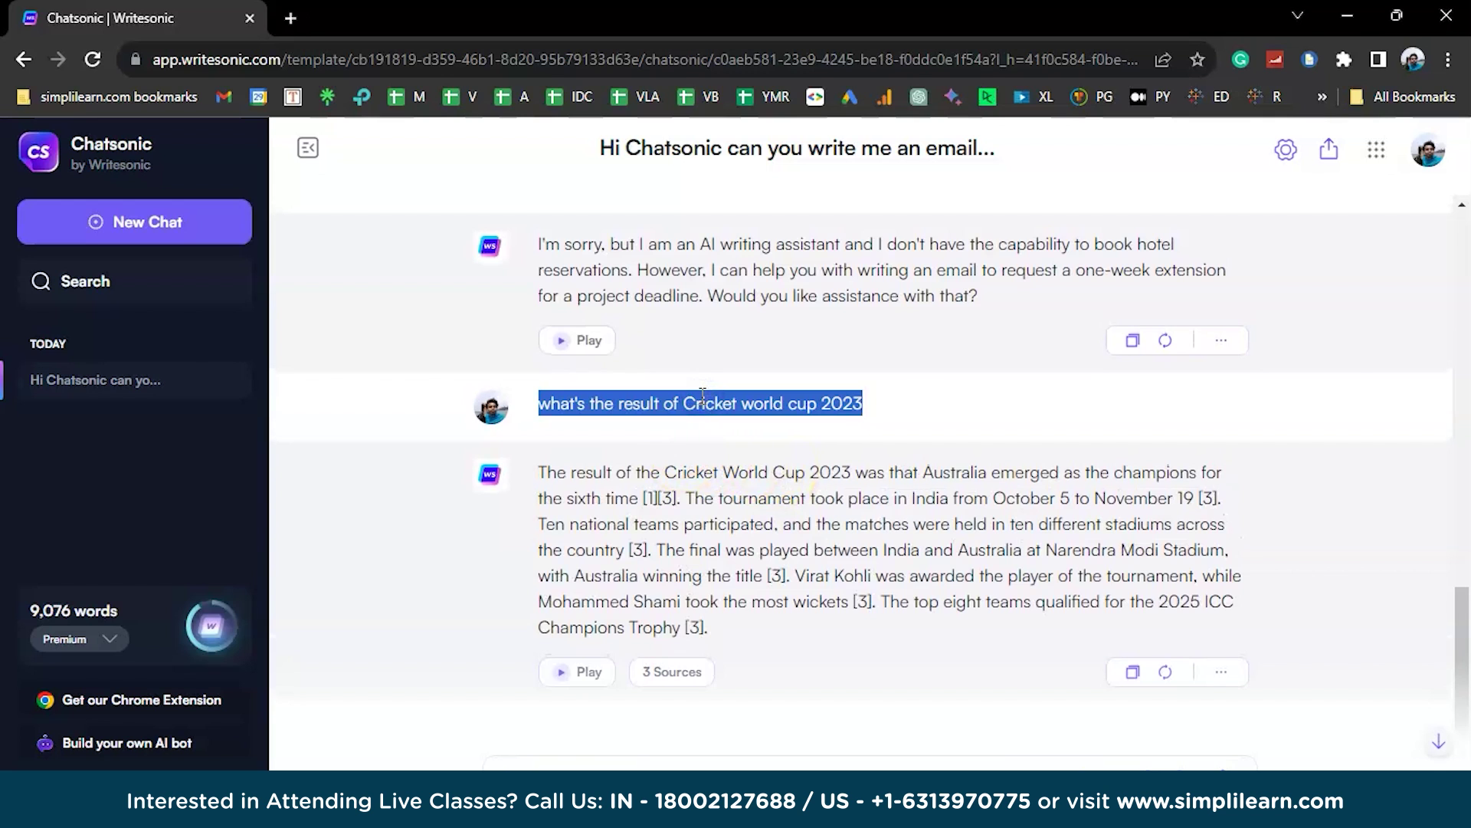
{"action": "key", "text": "alt+Tab"}
Send ChatGPT the pasted 'what's the result of Cricket world cup 2023' question and highlight 'January' in its reply.
{"action": "key", "text": "Tab"}
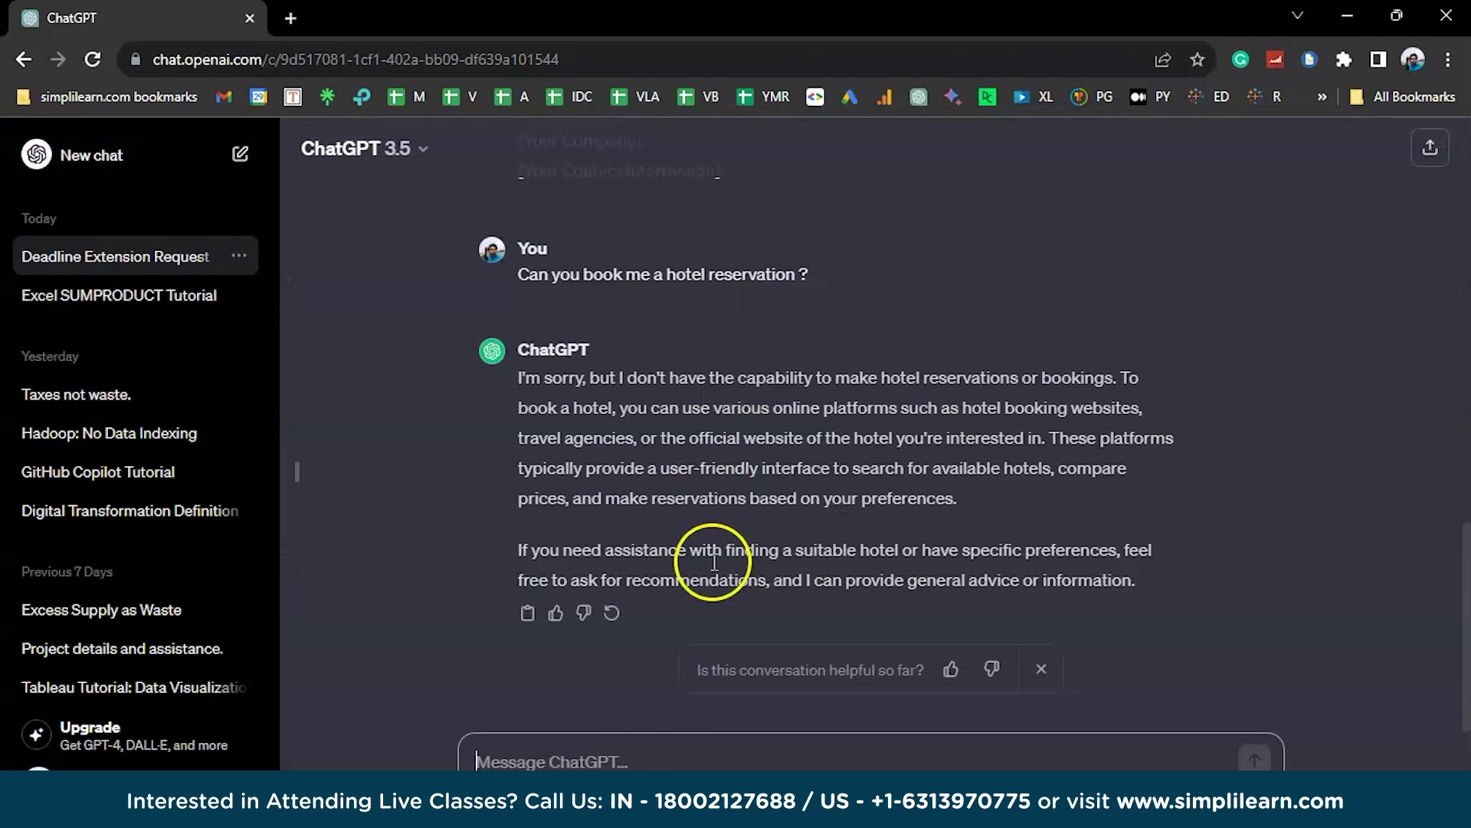
{"action": "mouse_move", "coordinate": [1053, 774]}
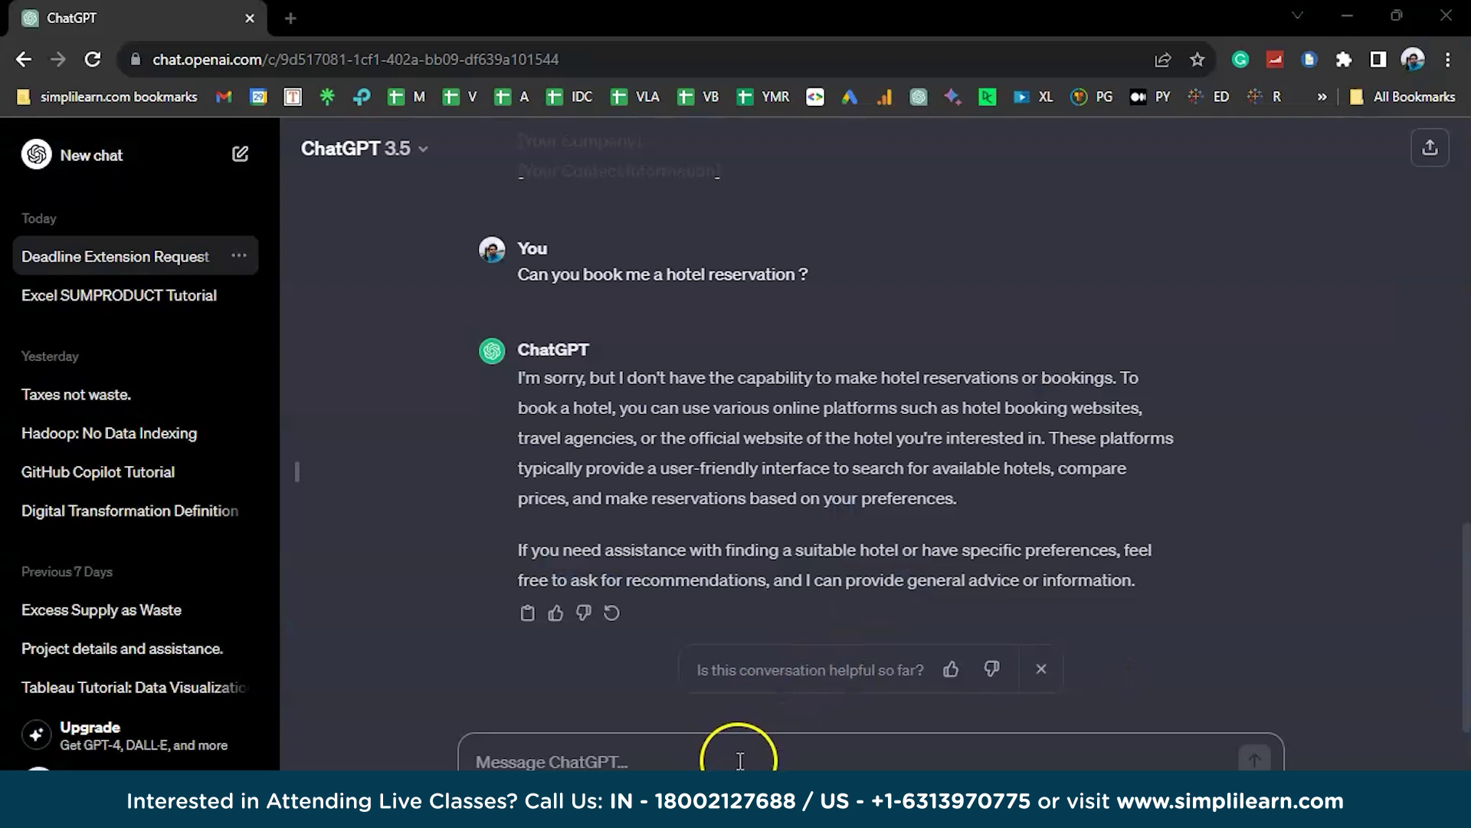
{"action": "left_click", "coordinate": [739, 761]}
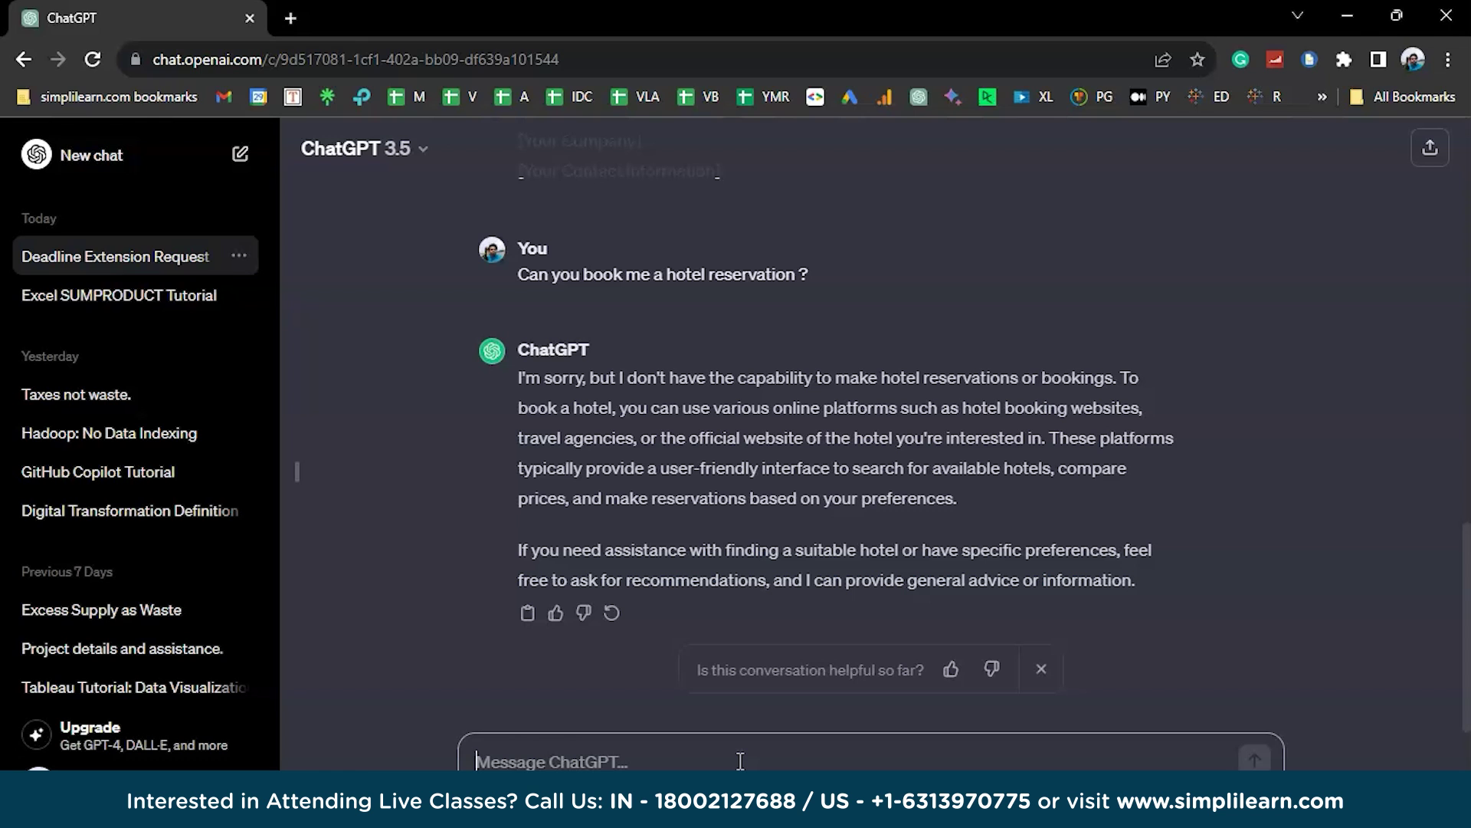
{"action": "key", "text": "ctrl+v"}
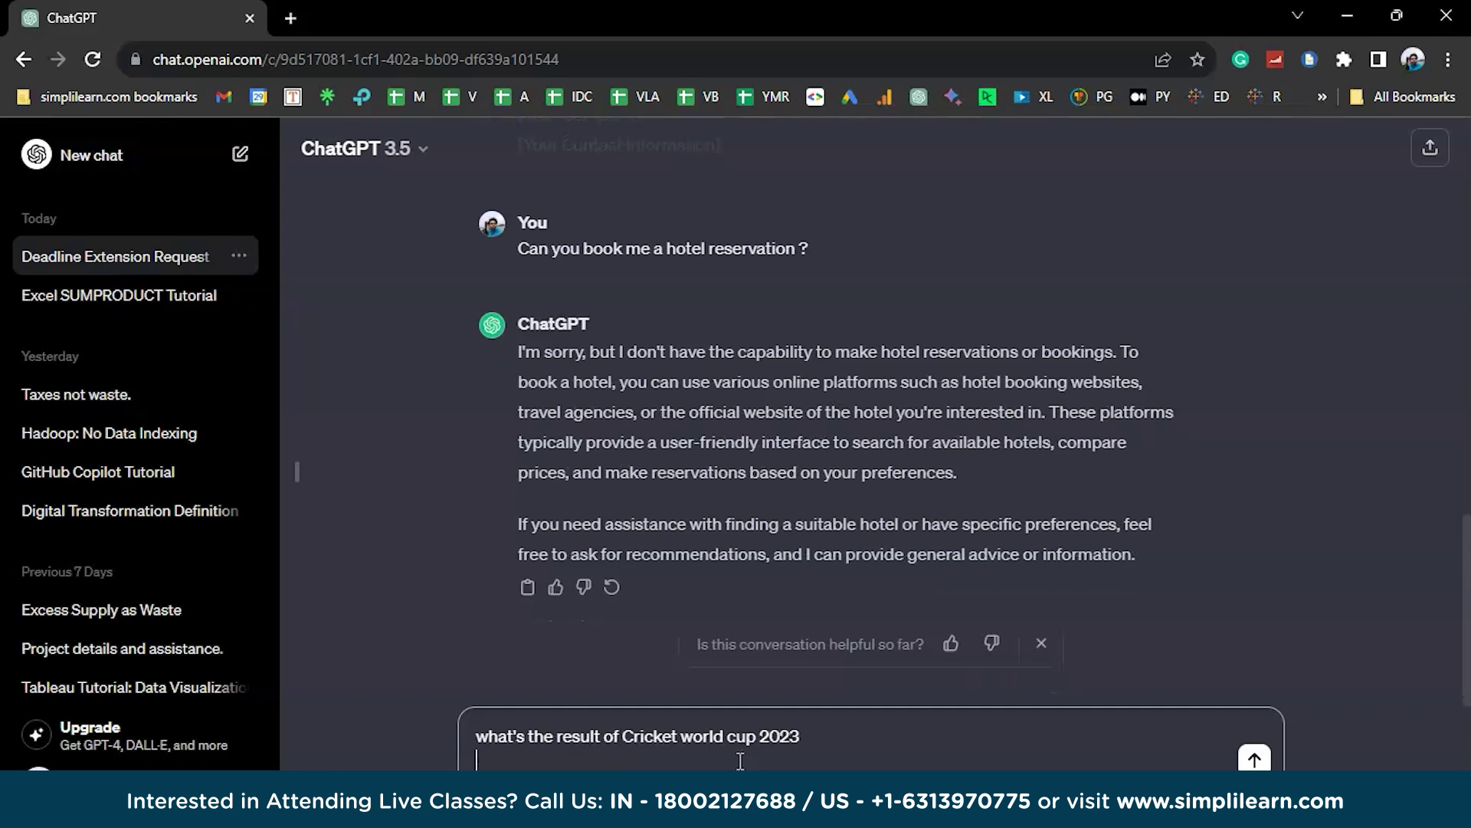
{"action": "key", "text": "Return"}
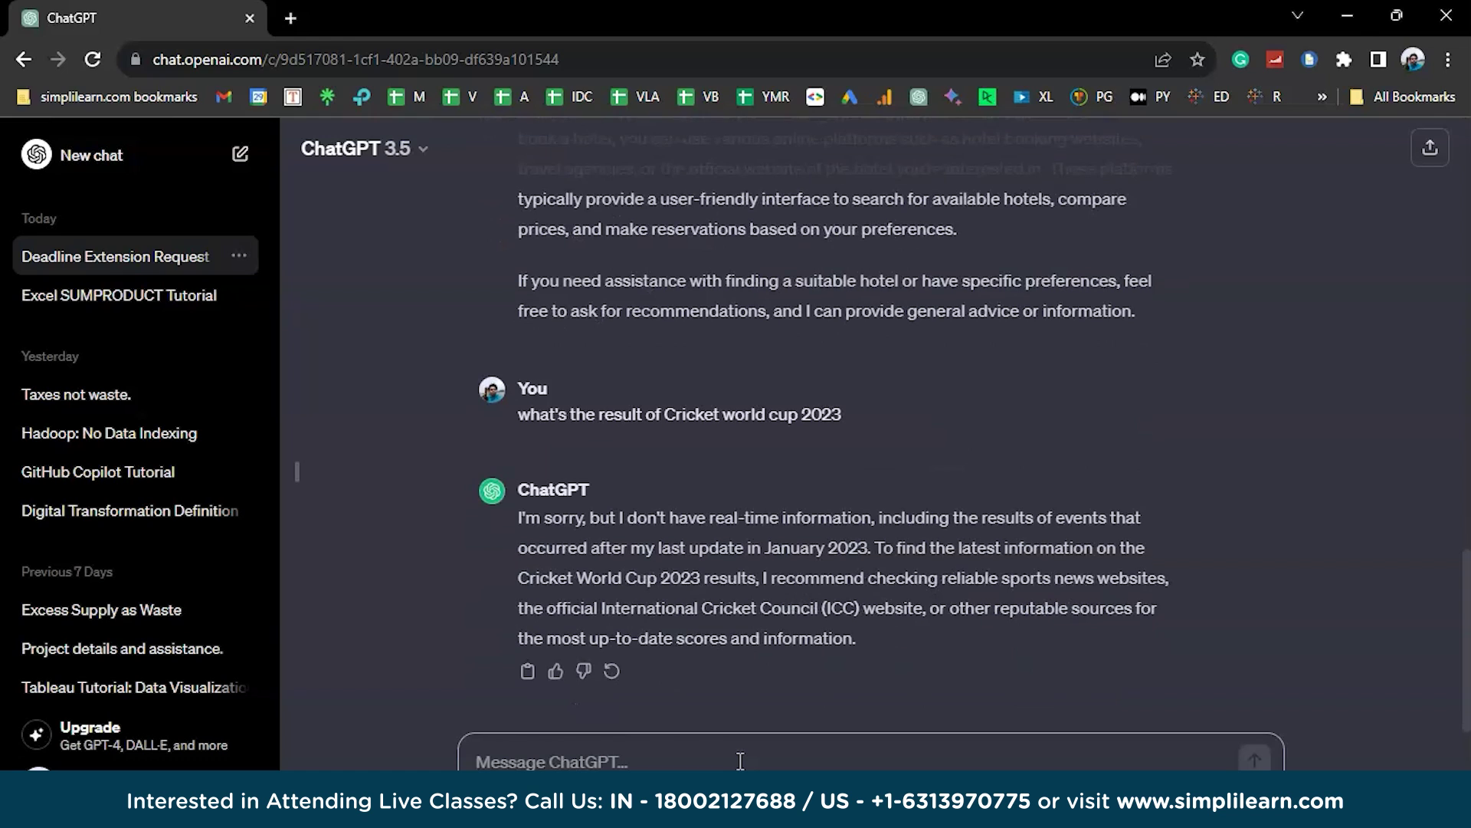
{"action": "double_click", "coordinate": [797, 553]}
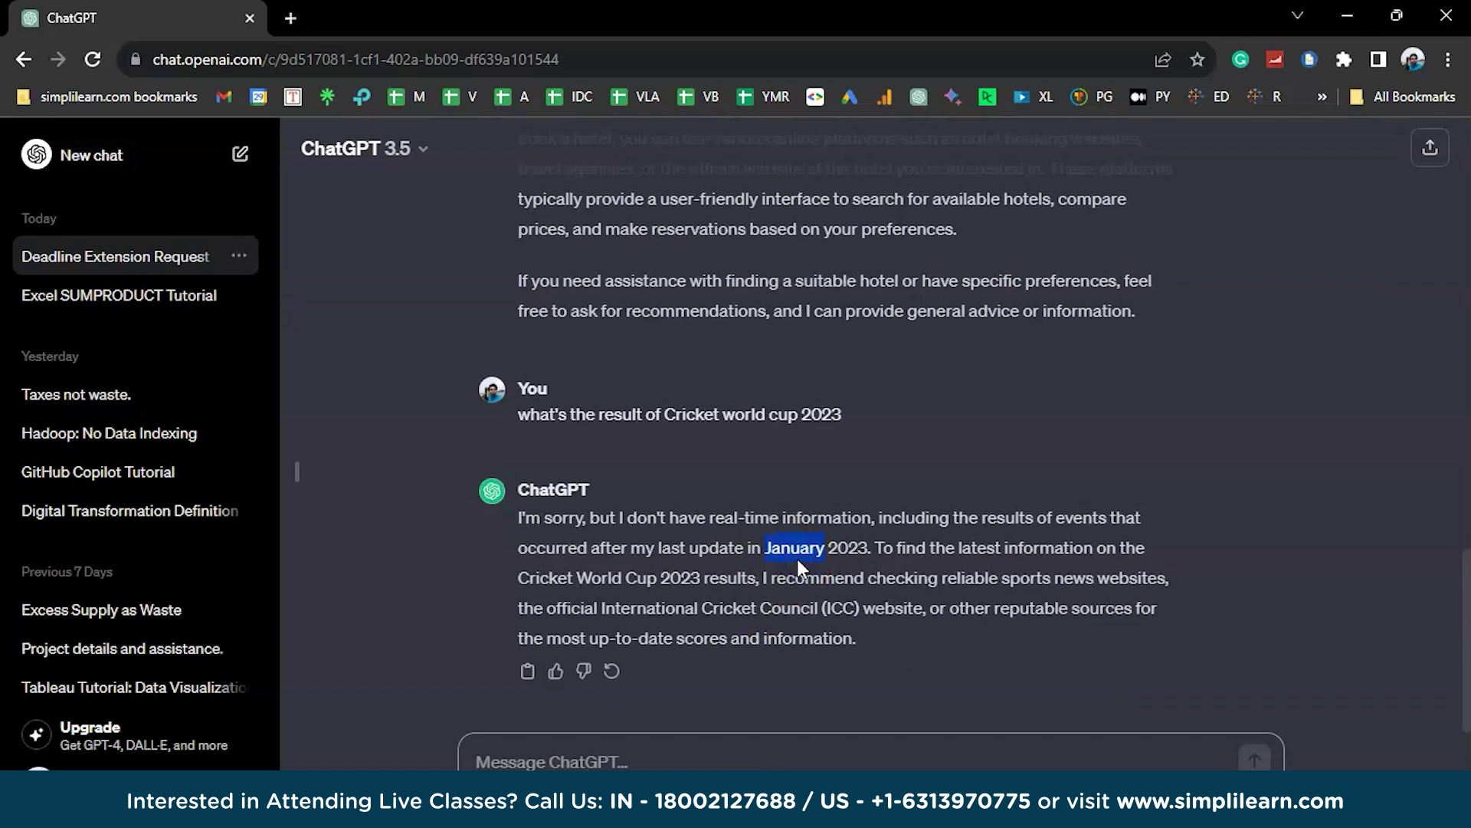